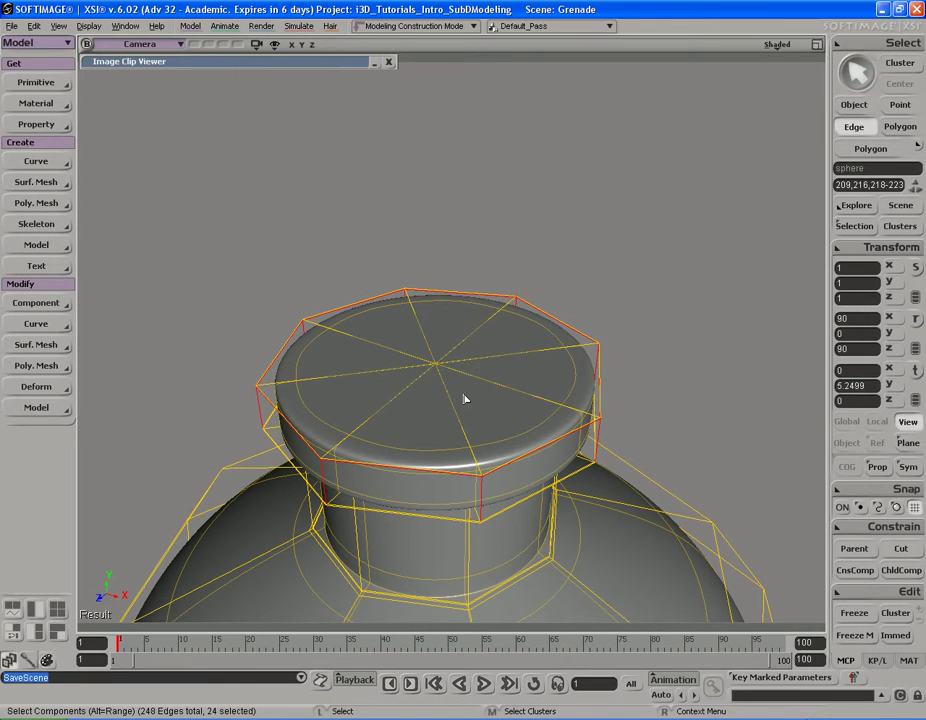
Step: Select the eight polygons forming the top face of the cap on the grenade's neck
key("s")
right_click_drag(457, 382, 428, 402)
key("s")
mouse_move(430, 401)
left_mouse_down()
mouse_move(460, 391)
mouse_move(409, 375)
mouse_move(440, 368)
left_mouse_up()
key("s")
mouse_move(440, 368)
right_mouse_down()
mouse_move(515, 353)
mouse_move(523, 306)
mouse_move(519, 379)
mouse_move(451, 351)
right_mouse_up()
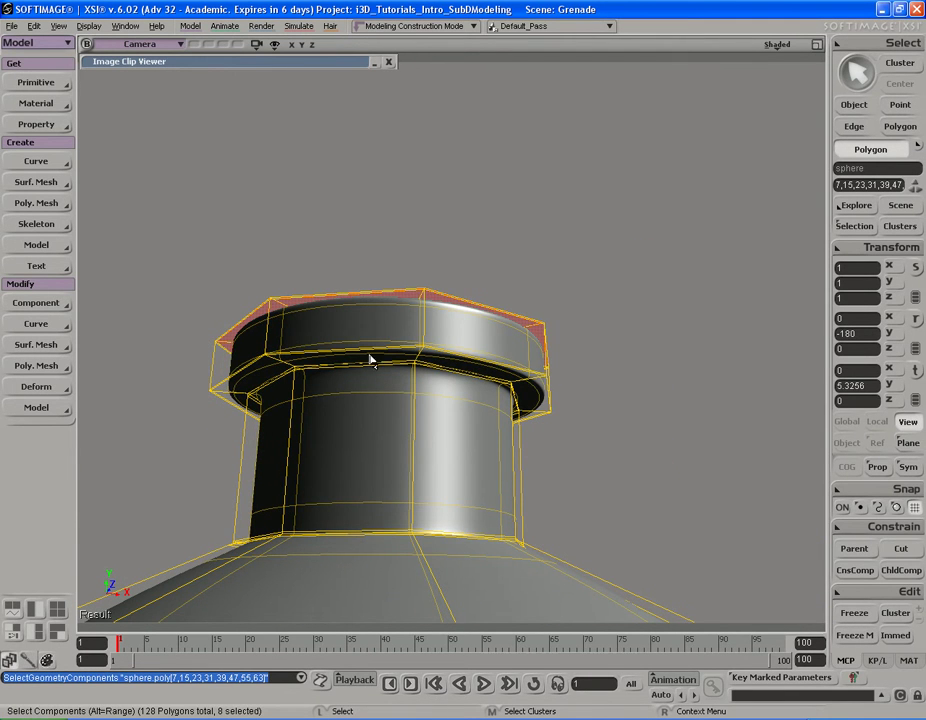
key("s")
right_click_drag(500, 383, 519, 372)
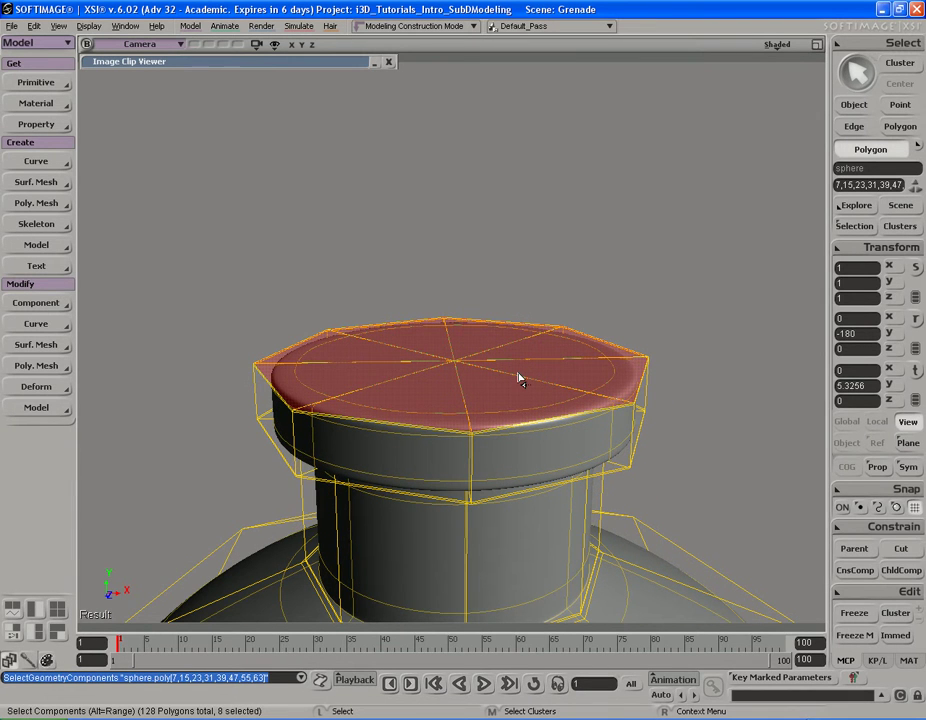
Step: Grow the polygon selection from the cap's top over its side to the lower rim, leaving the underside unselected
key("shift")
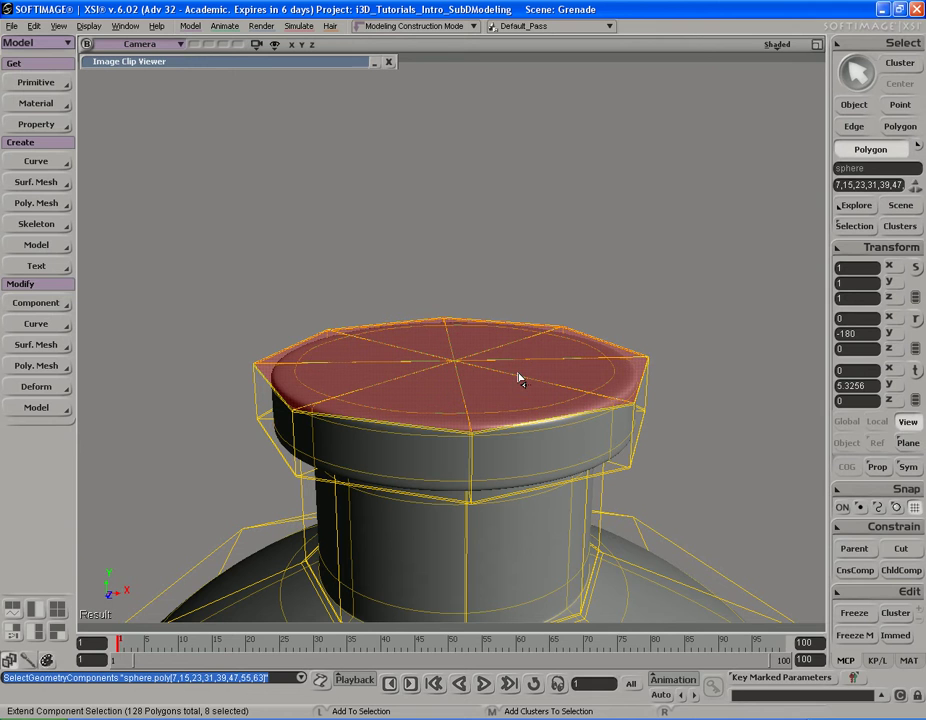
key("shift+equal")
key("shift+equal")
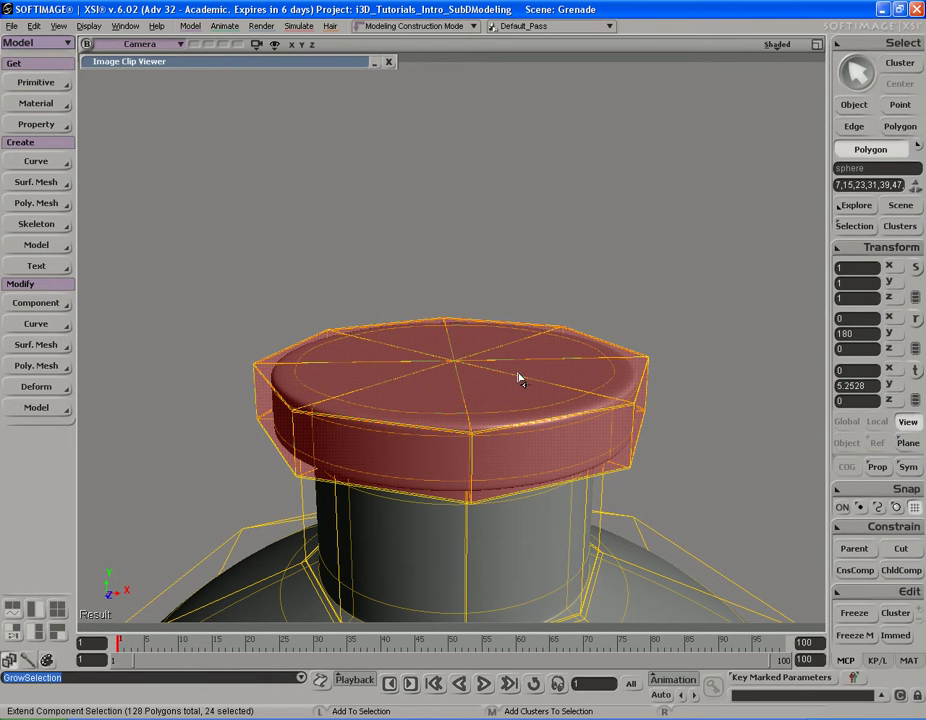
key("s")
right_click_drag(519, 378, 554, 349)
middle_click_drag(554, 349, 529, 349)
left_click_drag(529, 349, 520, 336)
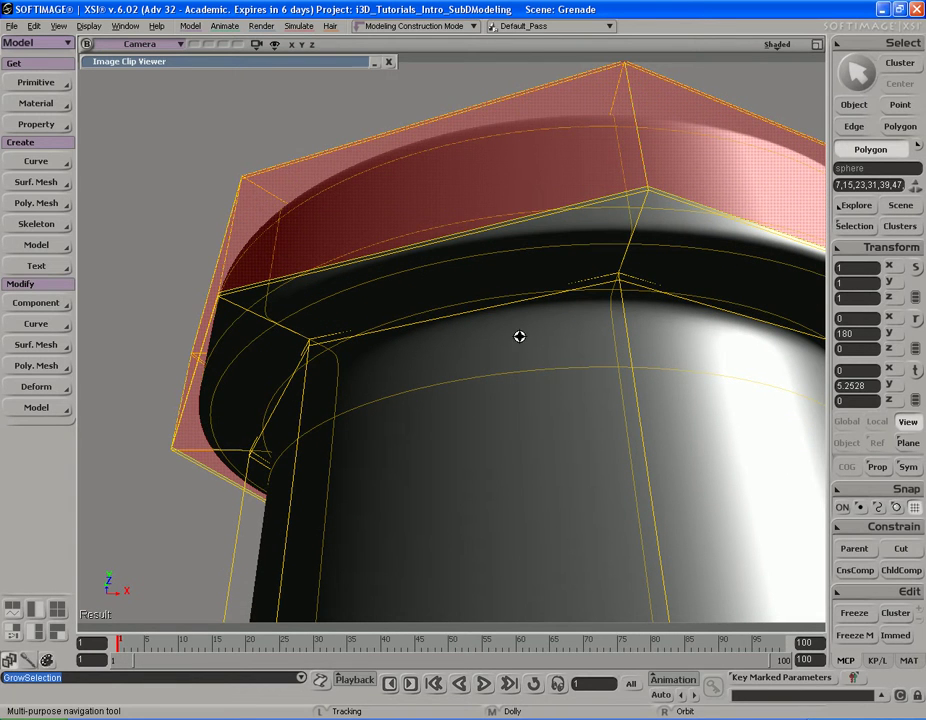
key("shift+equal")
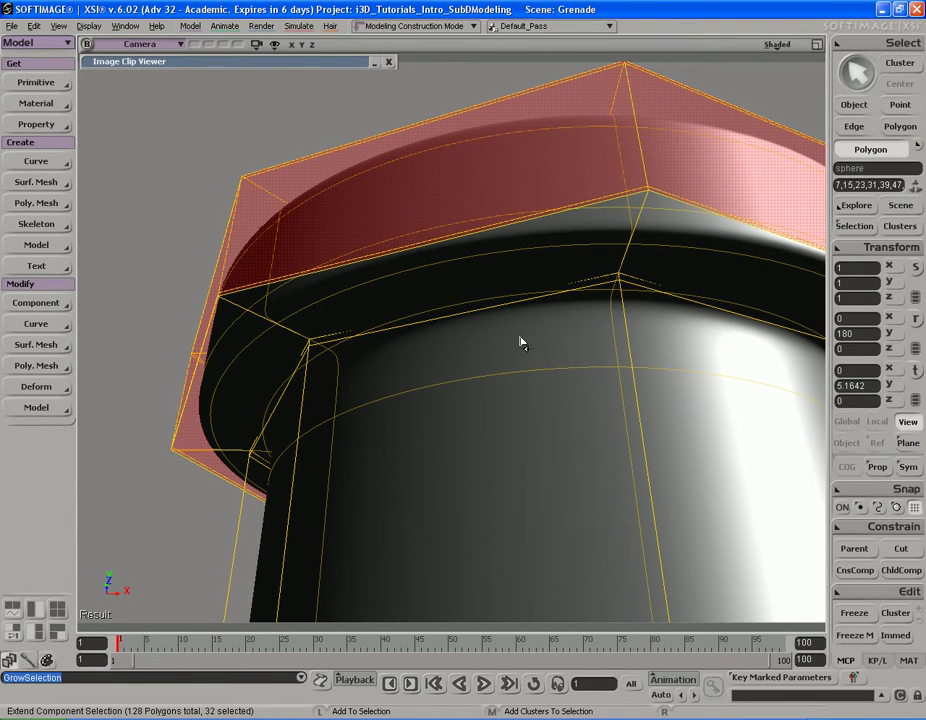
key("shift+equal")
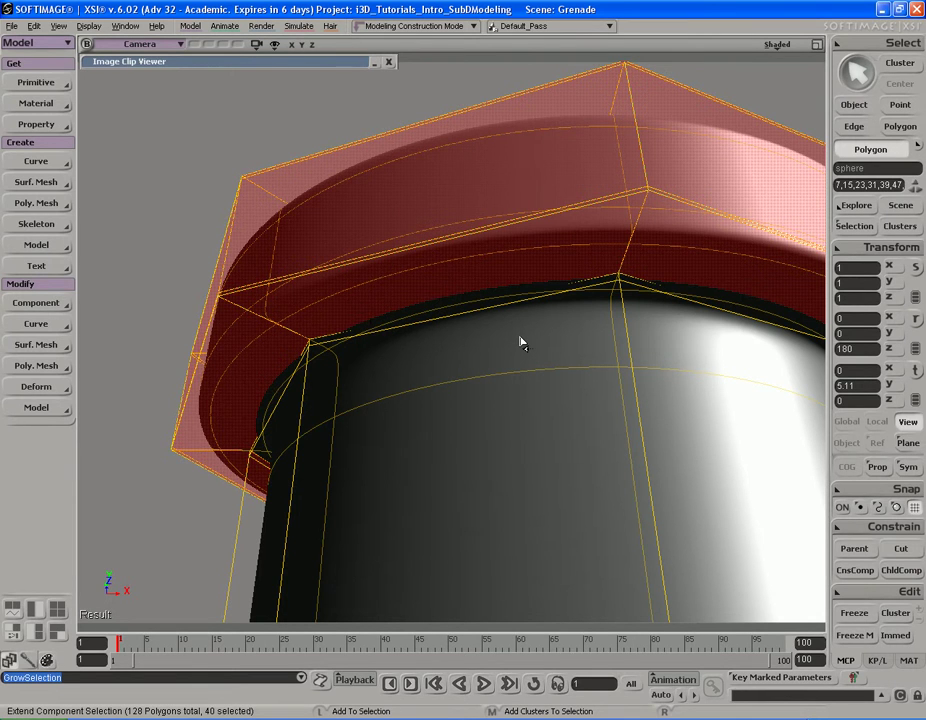
key("shift+minus")
key("s")
right_click_drag(513, 314, 521, 357)
key("space")
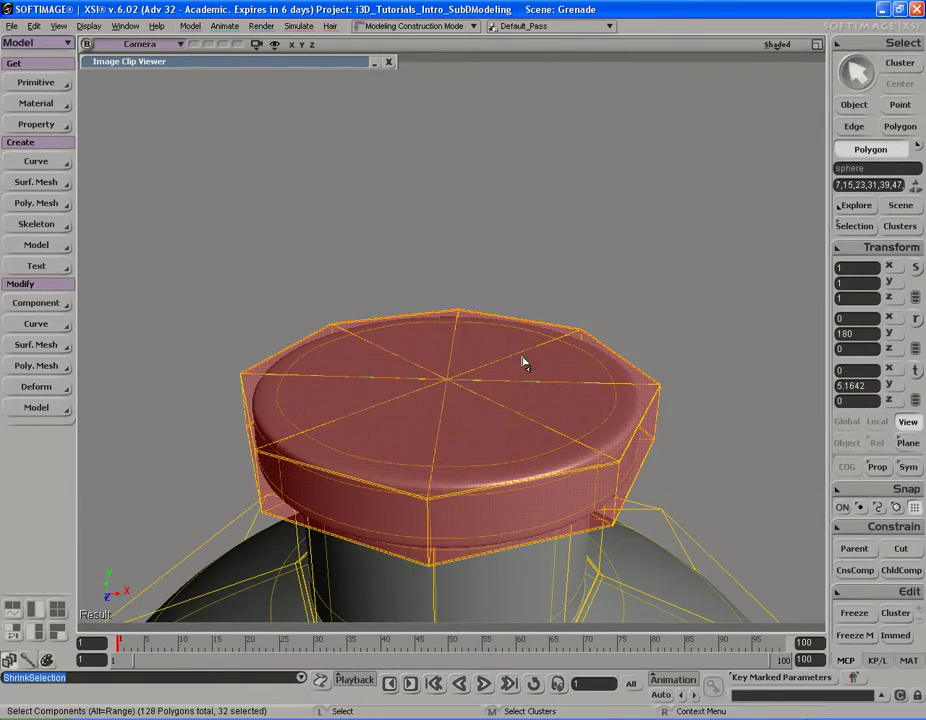
Step: Scale the selected cap polygons inward in X and Z by about 0.85 so the rim overhangs the neck less
key("x")
key("s")
mouse_move(508, 426)
right_mouse_down()
mouse_move(442, 436)
mouse_move(543, 421)
mouse_move(502, 422)
right_mouse_up()
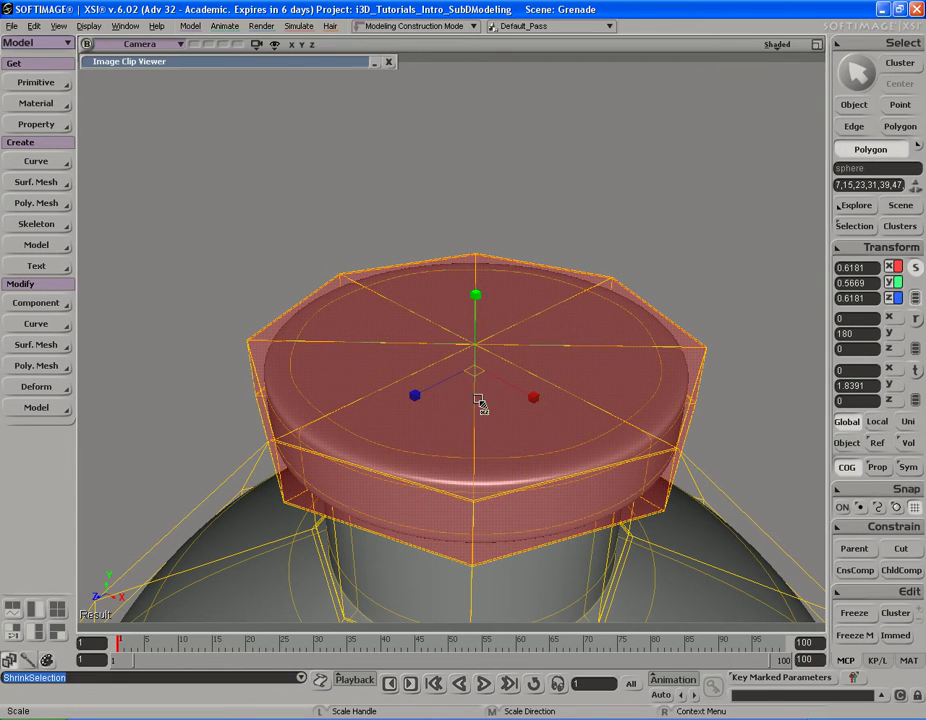
left_click_drag(478, 396, 481, 378)
key("s")
right_click_drag(473, 424, 496, 380)
key("x")
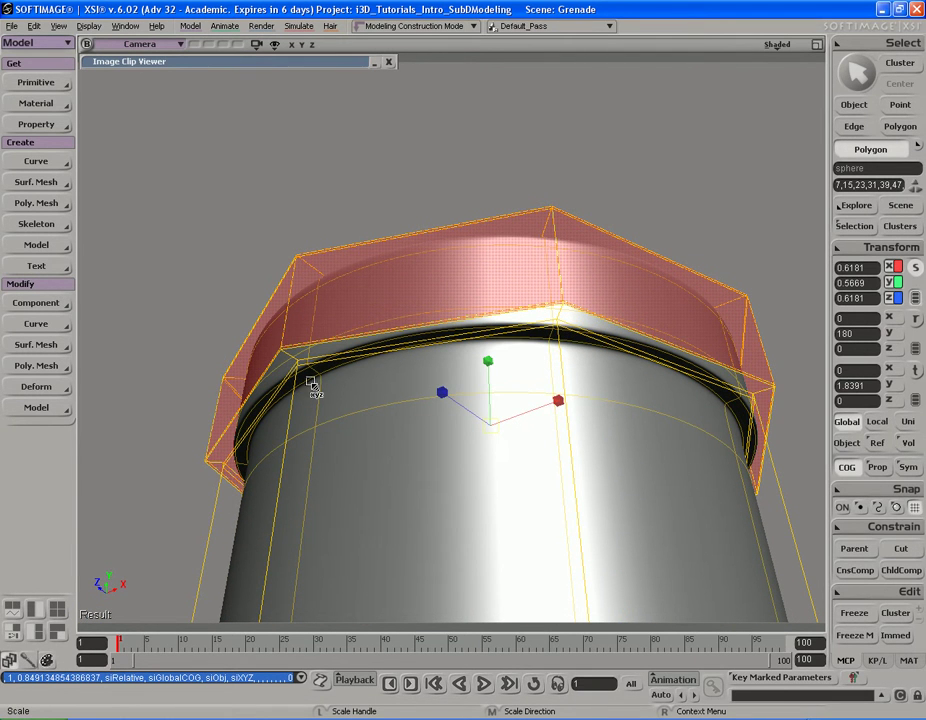
Step: Preview the cap's rim and the gap beneath it in a render region, and inspect the whole neck from outside
key("q")
left_click_drag(200, 283, 358, 476)
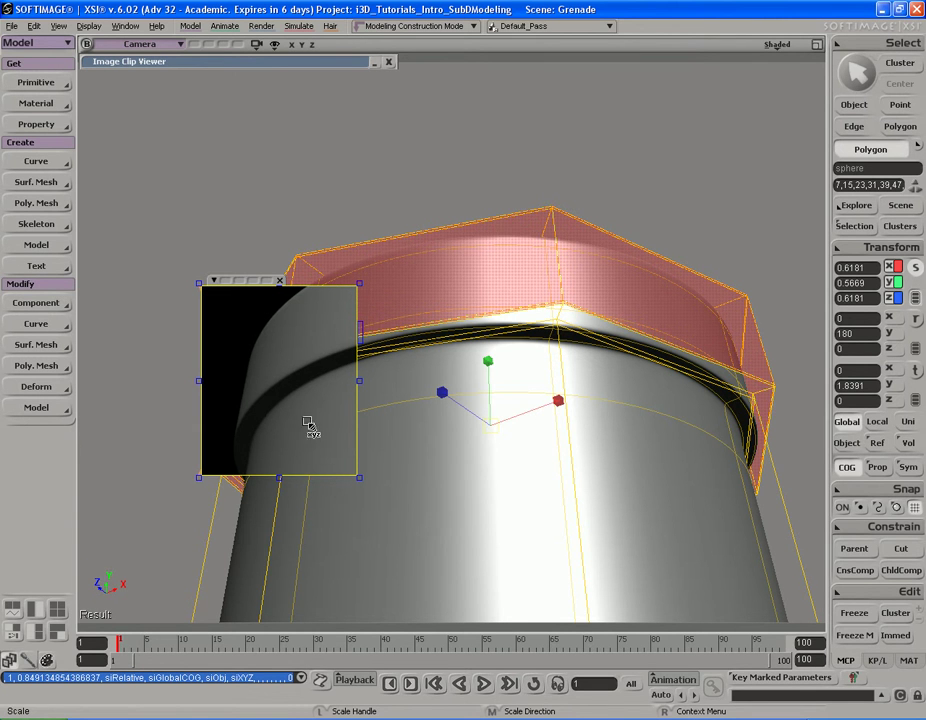
key("q")
middle_click(180, 372)
key("s")
right_click_drag(432, 375, 407, 475)
middle_click_drag(304, 473, 506, 466)
right_click_drag(506, 466, 486, 423)
key("x")
key("space")
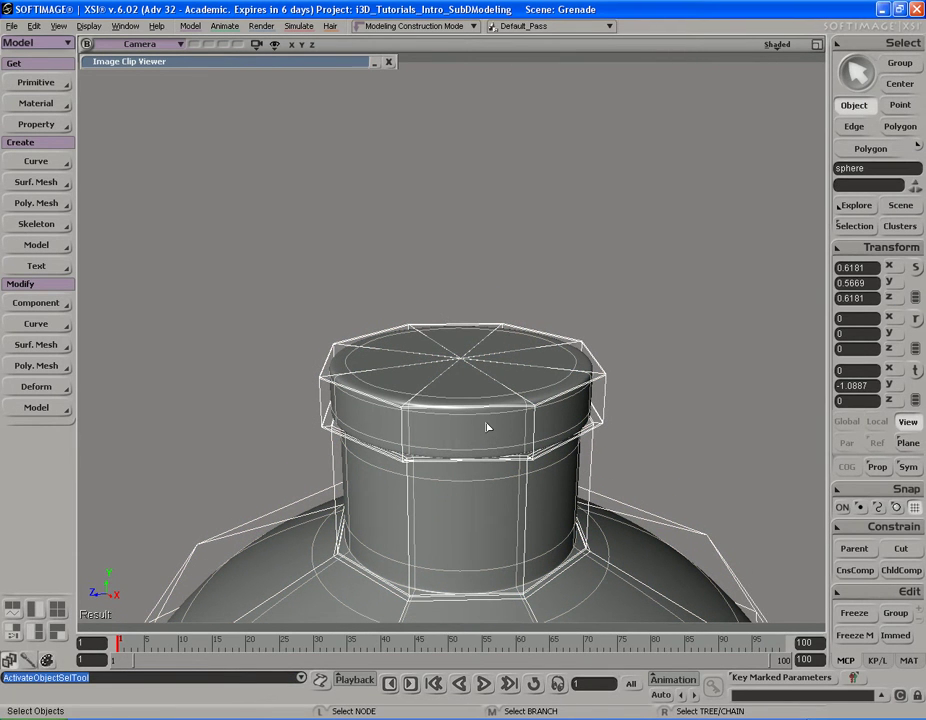
Step: Compare the neck and cap outline with the reference drawing in the enlarged Right view
key("F12")
key("F12")
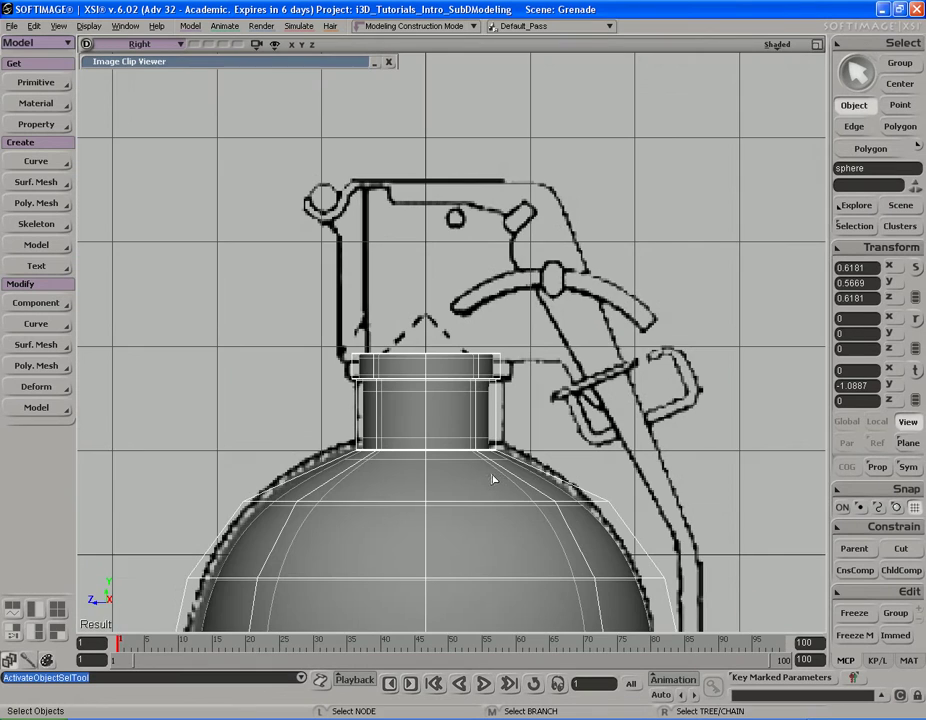
key("s")
left_click_drag(498, 368, 480, 433)
middle_click_drag(612, 420, 528, 431)
left_click_drag(528, 431, 528, 387)
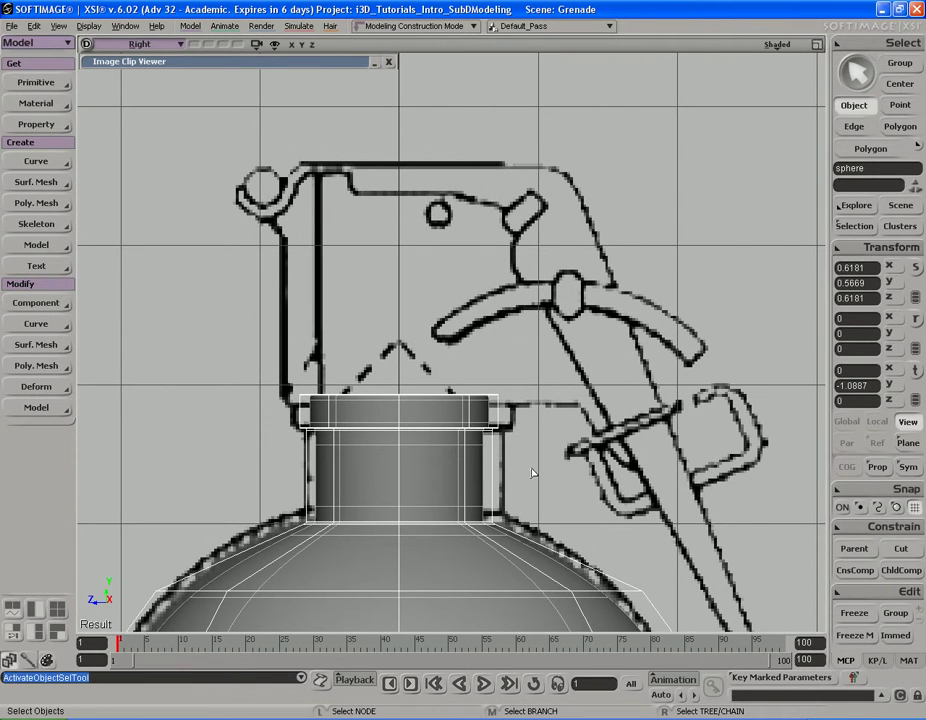
key("s")
left_click_drag(505, 471, 508, 422)
middle_click_drag(289, 434, 451, 380)
left_click_drag(482, 298, 475, 397)
middle_click_drag(620, 410, 494, 415)
left_click_drag(456, 429, 496, 384)
middle_click_drag(522, 395, 494, 397)
left_click_drag(496, 380, 490, 399)
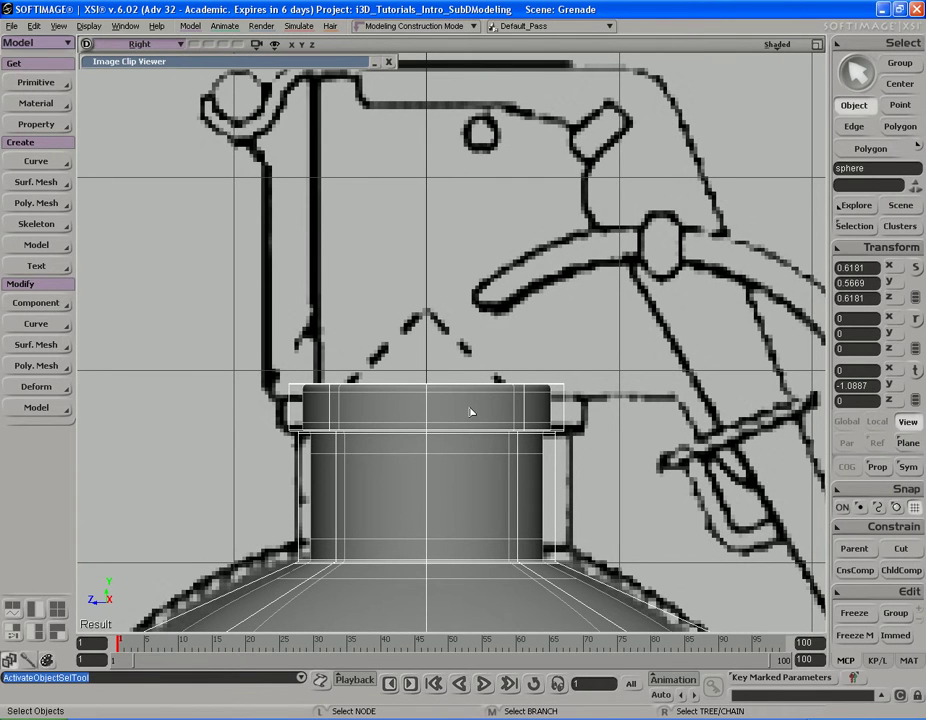
key("F12")
key("F12")
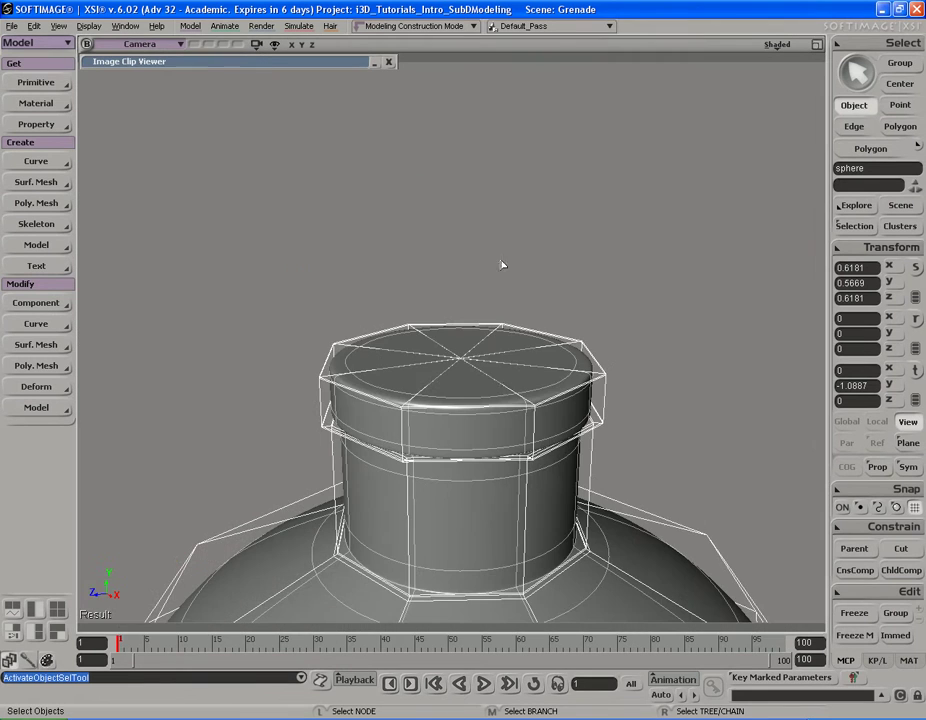
Step: Reselect only the eight triangular polygons on the cap's top face
key("s")
mouse_move(494, 405)
right_mouse_down()
mouse_move(492, 366)
mouse_move(490, 423)
right_mouse_up()
middle_click_drag(385, 411, 568, 368)
left_click_drag(568, 368, 559, 402)
key("u")
key("s")
right_click_drag(471, 400, 467, 423)
mouse_move(459, 405)
left_mouse_down()
mouse_move(462, 387)
mouse_move(515, 393)
left_mouse_up()
key("s")
mouse_move(515, 393)
middle_mouse_down()
mouse_move(436, 399)
mouse_move(534, 405)
middle_mouse_up()
left_click_drag(455, 424, 486, 364)
right_click_drag(484, 386, 486, 362)
middle_click_drag(468, 372, 525, 381)
right_click_drag(504, 370, 504, 395)
key("s")
left_click_drag(503, 398, 508, 367)
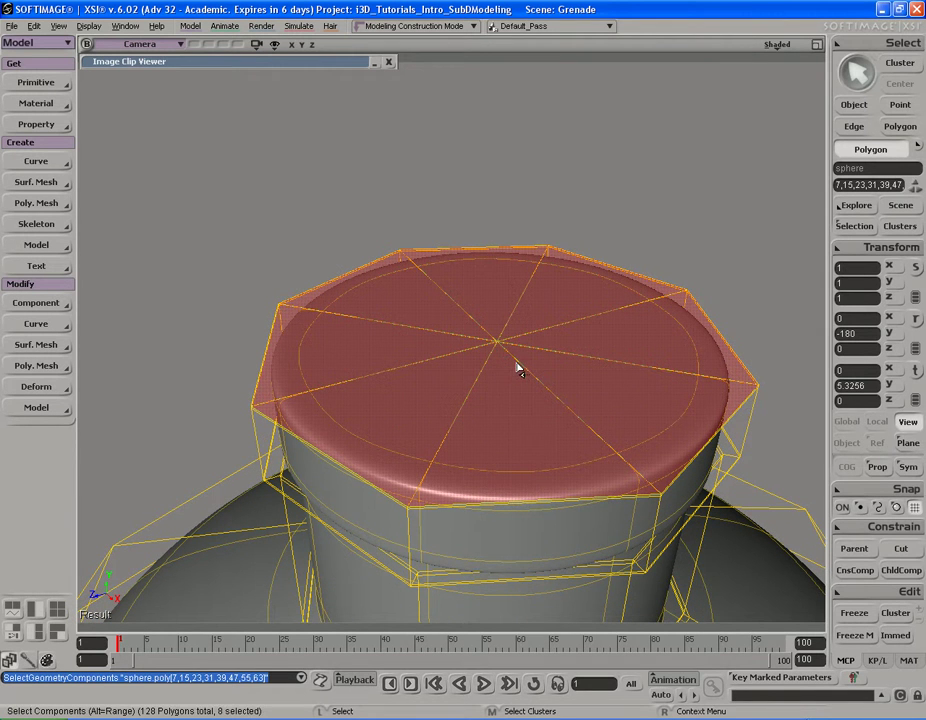
Step: Check the grenade reference photo and examine the cap's selected top face from several angles
key("F12")
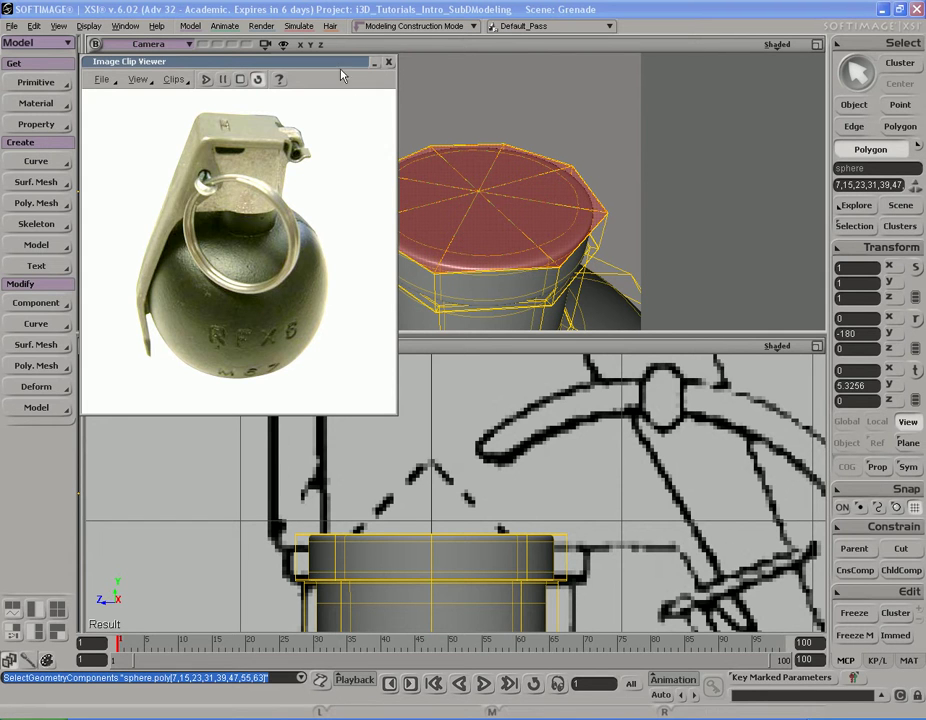
left_click(374, 63)
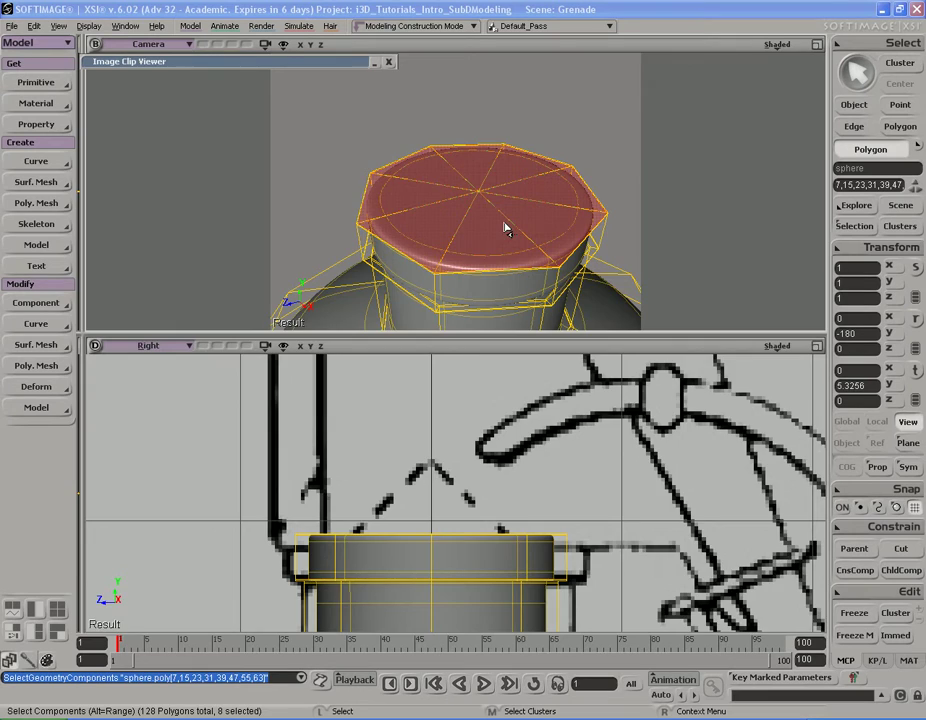
key("F12")
key("s")
middle_click_drag(507, 334, 405, 308)
left_click_drag(405, 308, 411, 316)
right_click_drag(411, 316, 413, 289)
middle_click_drag(413, 289, 501, 303)
left_click_drag(501, 303, 473, 285)
mouse_move(473, 285)
right_mouse_down()
mouse_move(482, 261)
mouse_move(477, 271)
right_mouse_up()
middle_click_drag(477, 271, 487, 273)
right_click_drag(487, 273, 475, 289)
left_click_drag(475, 289, 484, 275)
key("s")
left_click_drag(480, 322, 477, 335)
mouse_move(479, 346)
right_mouse_down()
mouse_move(476, 333)
mouse_move(490, 351)
right_mouse_up()
key("s")
middle_click_drag(380, 345, 436, 374)
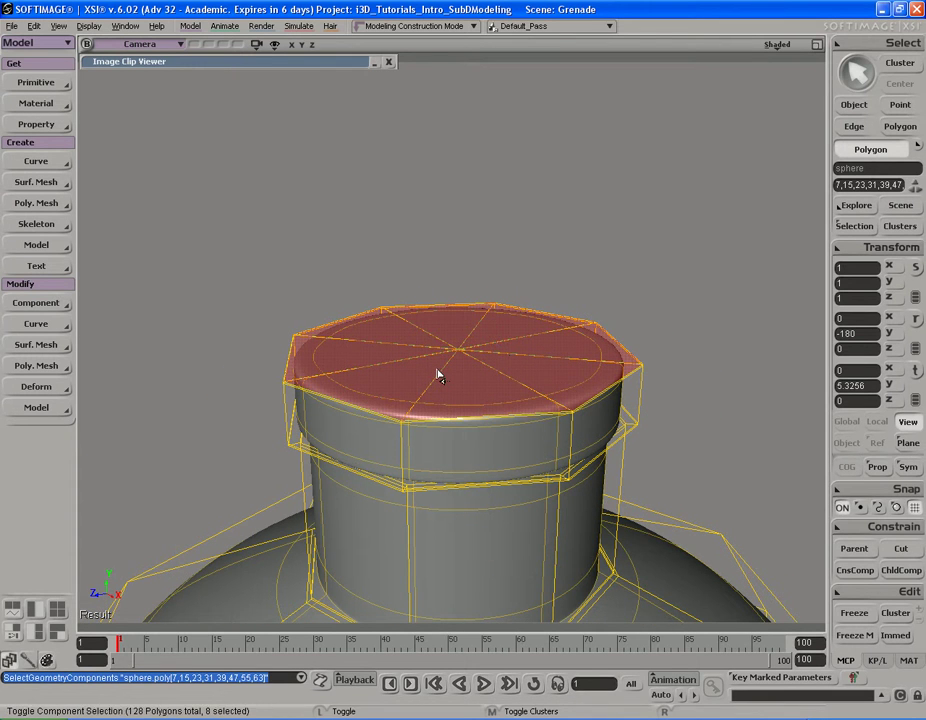
Step: Extrude the selected top polygons and raise them above the cap to about Y 6.24
key("ctrl+d")
key("v")
left_click_drag(490, 434, 494, 341)
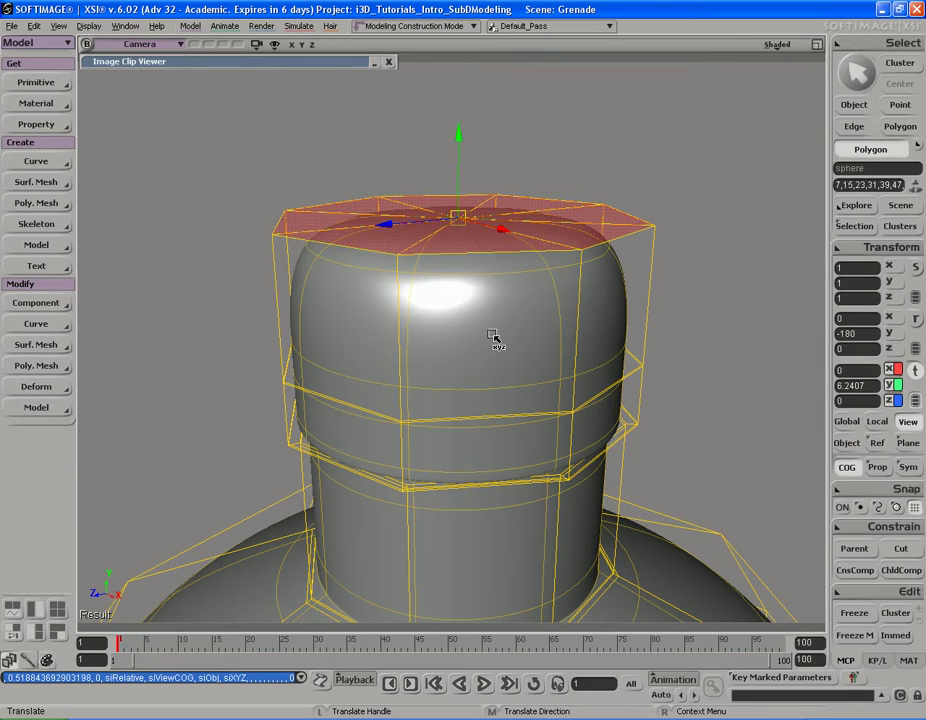
Step: Raise the extruded polygons to the top line of the reference drawing in the Right view, at about Y 8.13
key("F12")
key("s")
middle_click_drag(272, 468, 577, 427)
left_click_drag(577, 427, 578, 477)
middle_click_drag(578, 477, 422, 477)
key("v")
middle_click_drag(556, 531, 554, 457)
key("s")
left_click_drag(554, 459, 541, 507)
middle_click_drag(541, 507, 303, 497)
key("v")
key("s")
left_click_drag(479, 496, 487, 443)
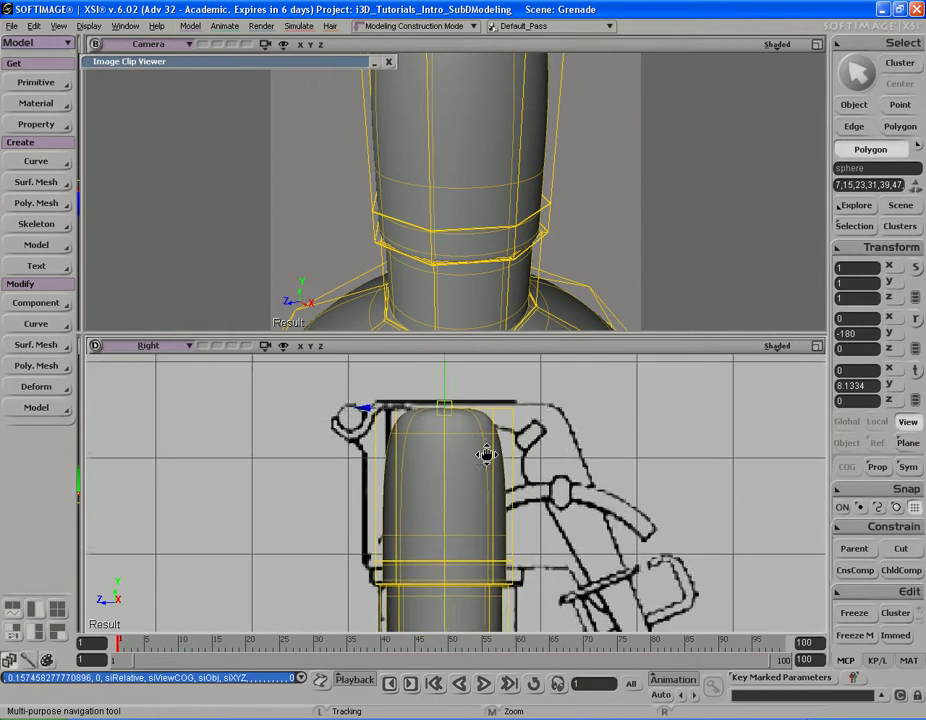
Step: Split the vertical edges of the extruded column with connected edges at a ratio of 99.361
scroll(487, 443, "up", 3)
key("e")
left_click_drag(228, 463, 617, 519)
right_click(439, 524)
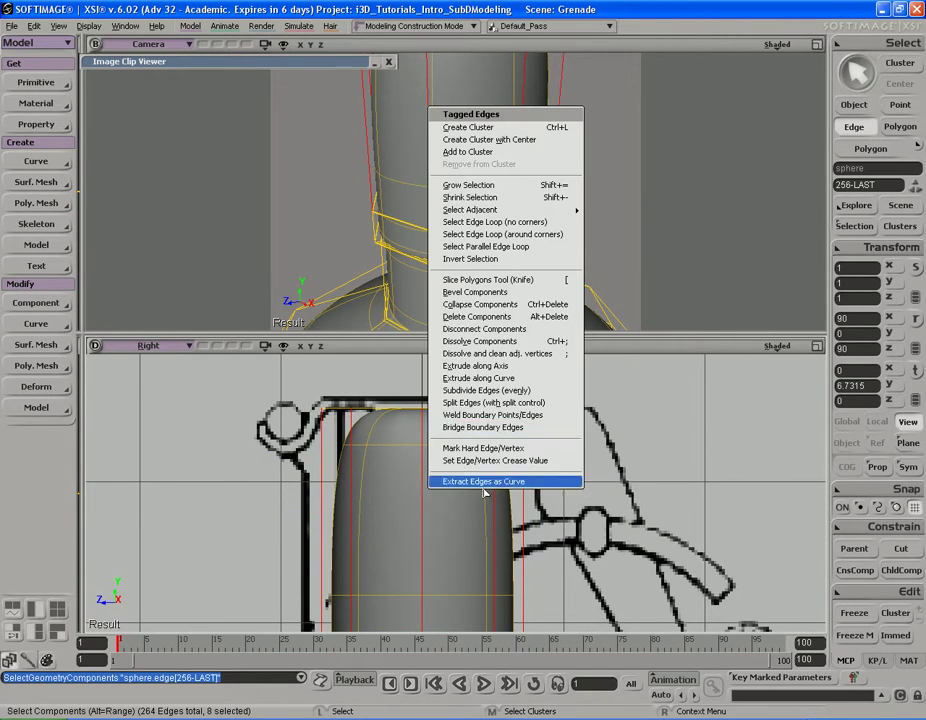
left_click(490, 403)
scroll(497, 475, "up", 3)
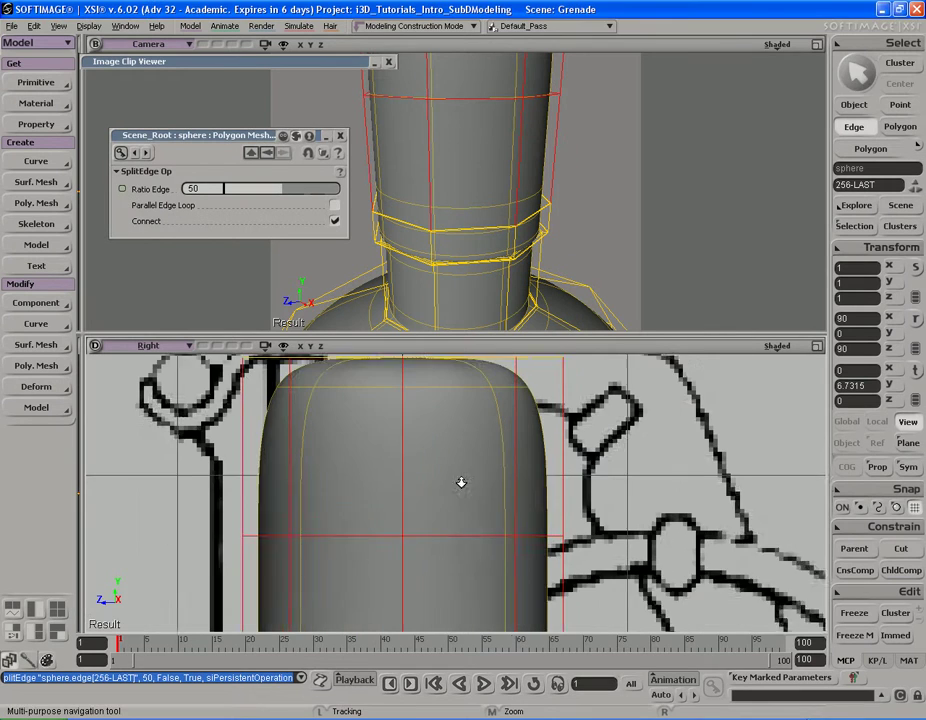
left_click_drag(281, 195, 340, 197)
key("s")
middle_click_drag(440, 409, 471, 482)
left_click_drag(471, 482, 469, 418)
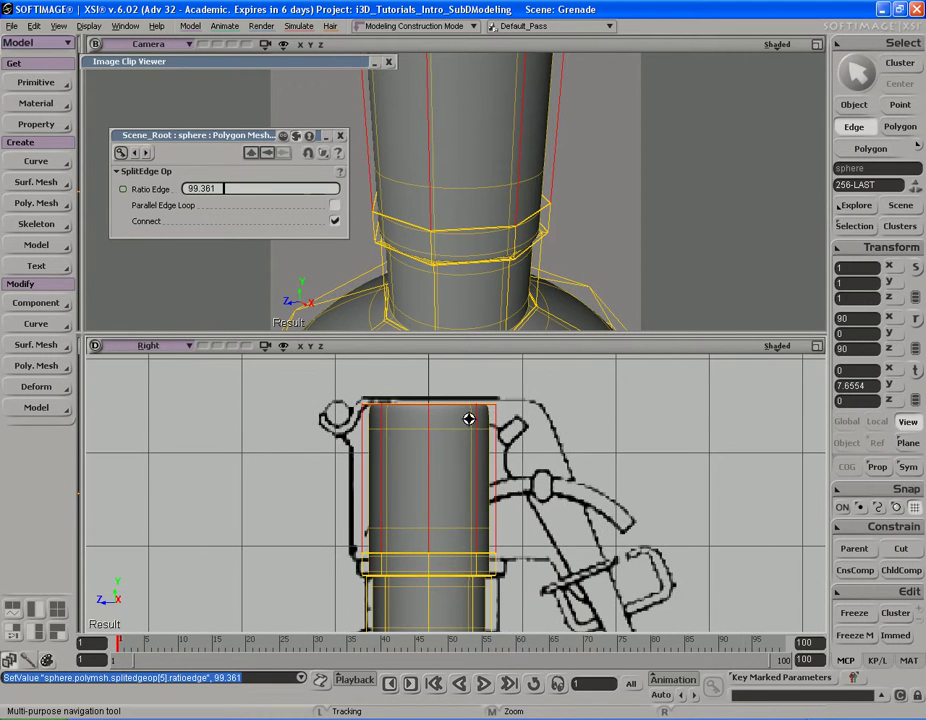
Step: Preview the transition between the cap and the column in a render region and compare it with the grenade photo
middle_click_drag(465, 162, 499, 241)
key("q")
mouse_move(554, 139)
left_mouse_down()
mouse_move(421, 252)
mouse_move(387, 265)
left_mouse_up()
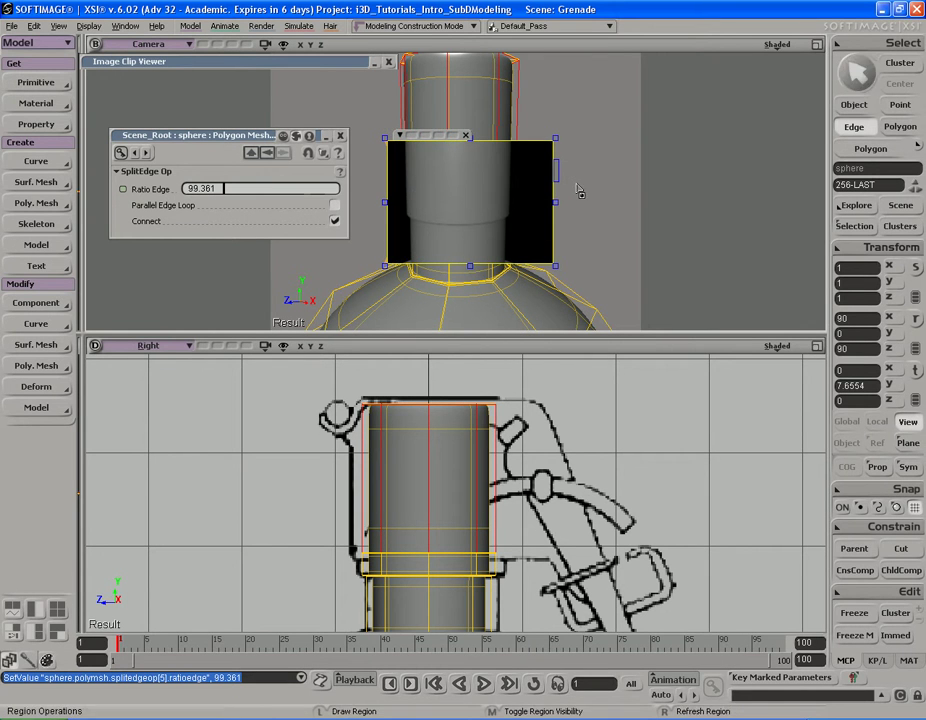
key("s")
middle_click_drag(505, 239, 453, 244)
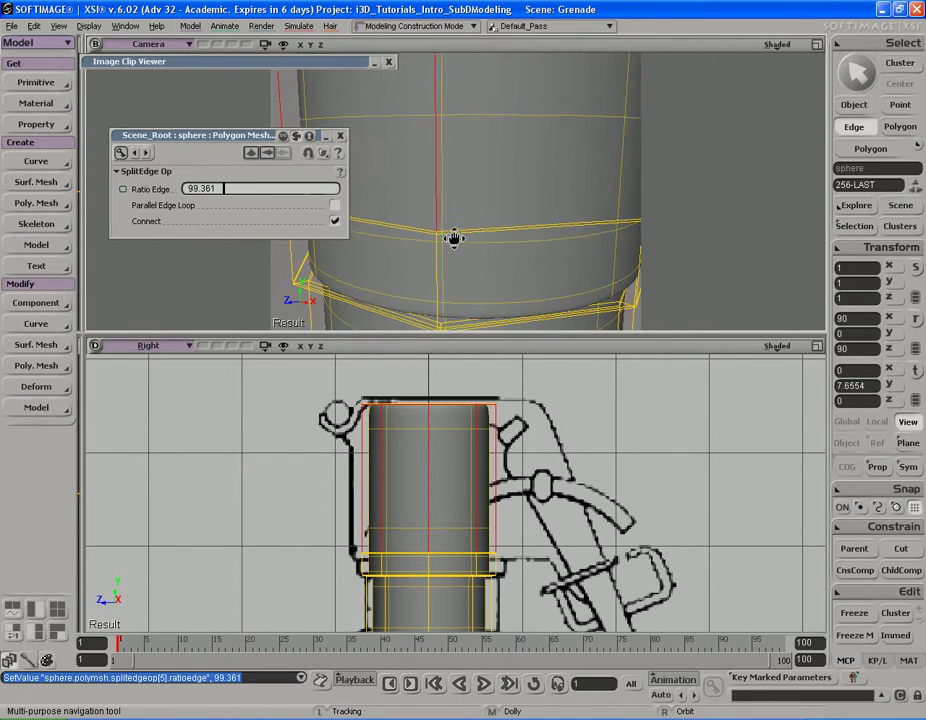
left_click(340, 135)
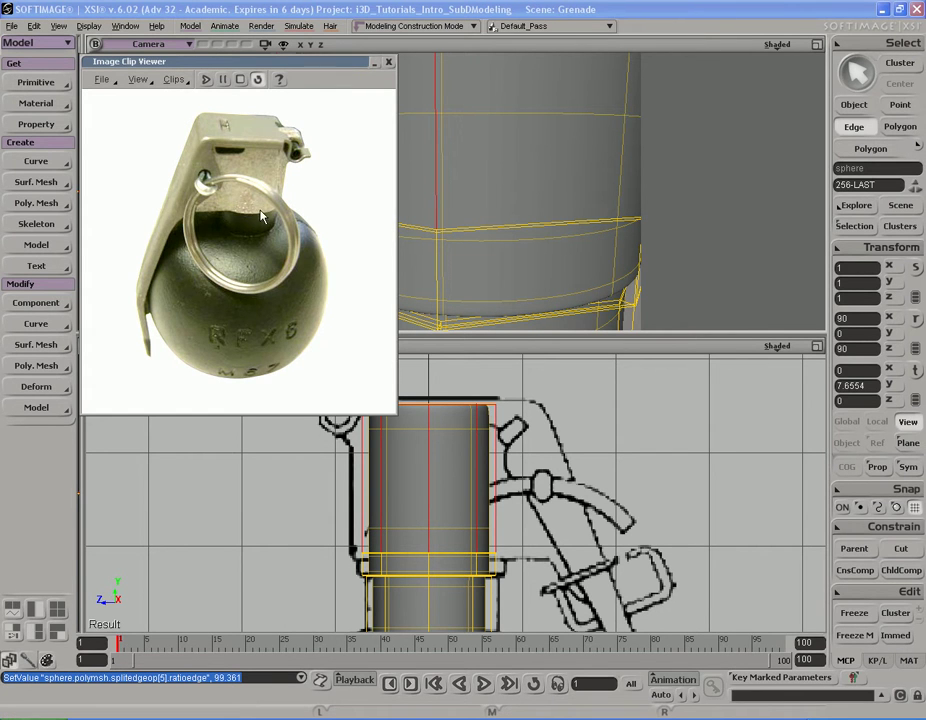
double_click(340, 65)
Step: Move the points around the collar's upper edge down to about Y 5.21 to match the reference drawing, and clear the selection
key("s")
right_click_drag(349, 227, 417, 205)
middle_click_drag(417, 205, 517, 180)
key("s")
middle_click_drag(490, 459, 462, 539)
left_click_drag(507, 479, 488, 400)
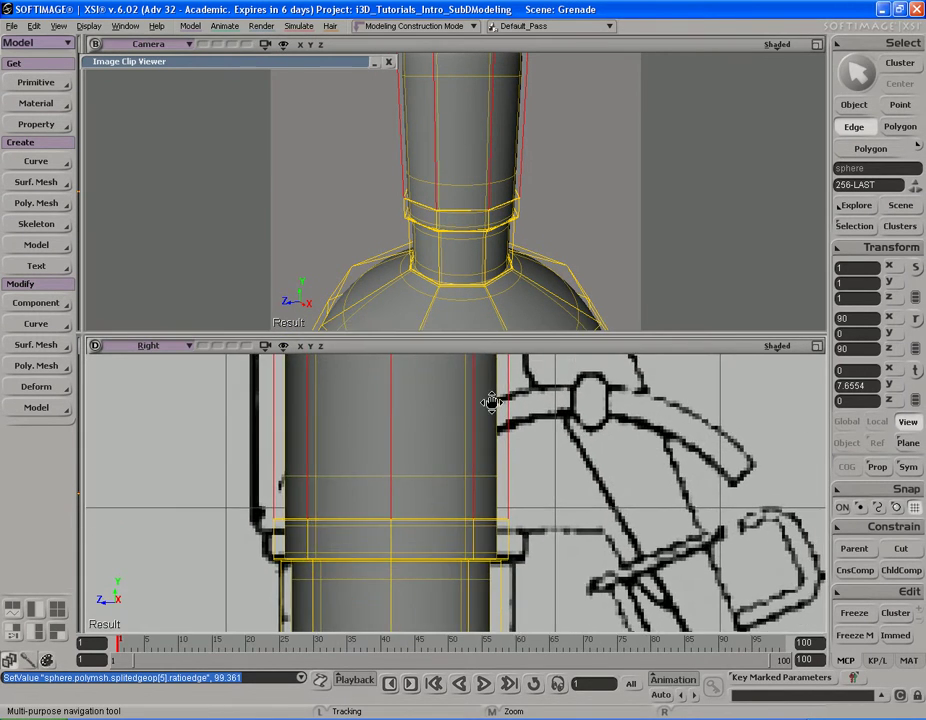
key("t")
key("s")
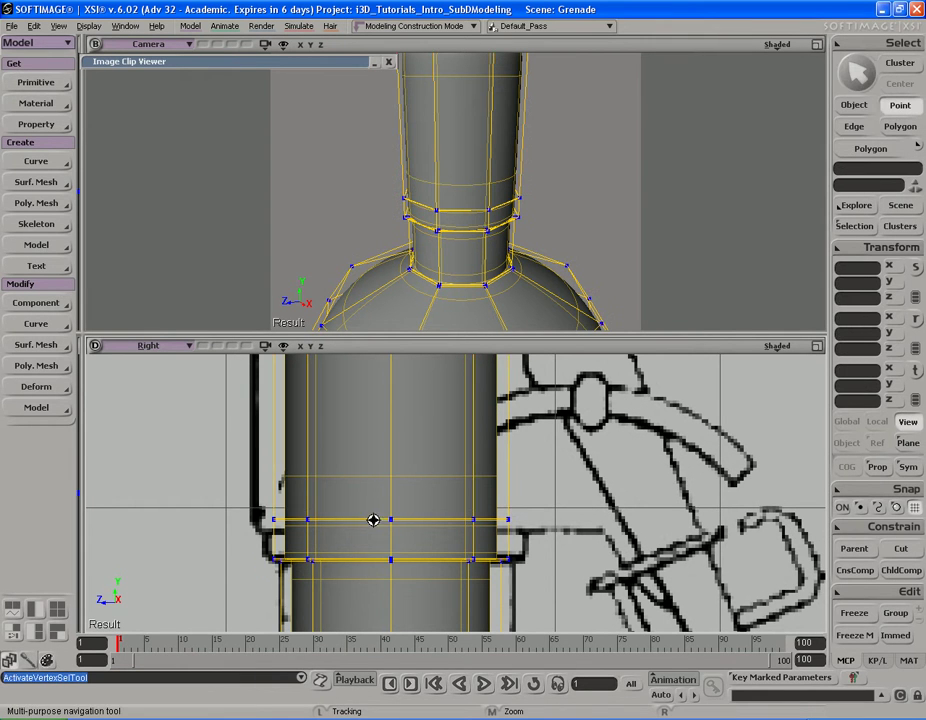
left_click_drag(372, 512, 378, 502)
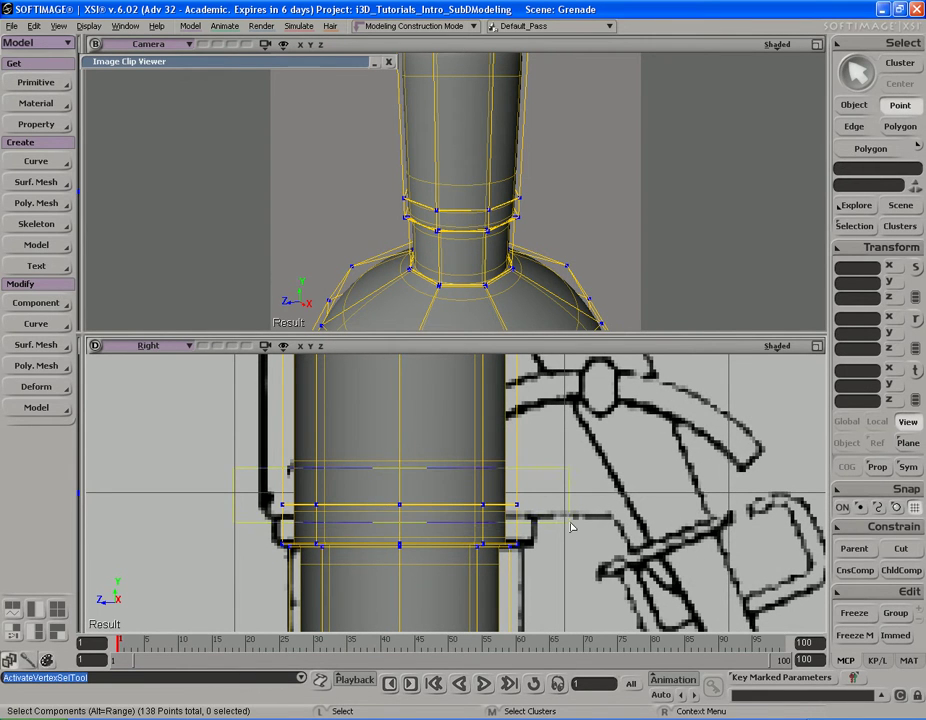
left_click_drag(572, 527, 570, 524)
key("v")
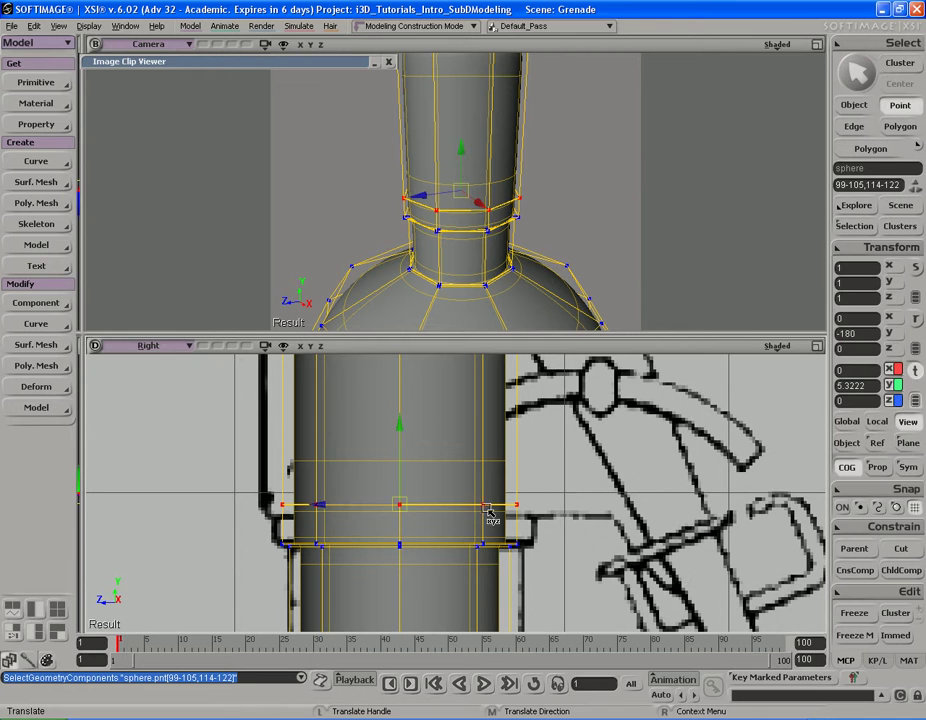
middle_click_drag(564, 433, 564, 443)
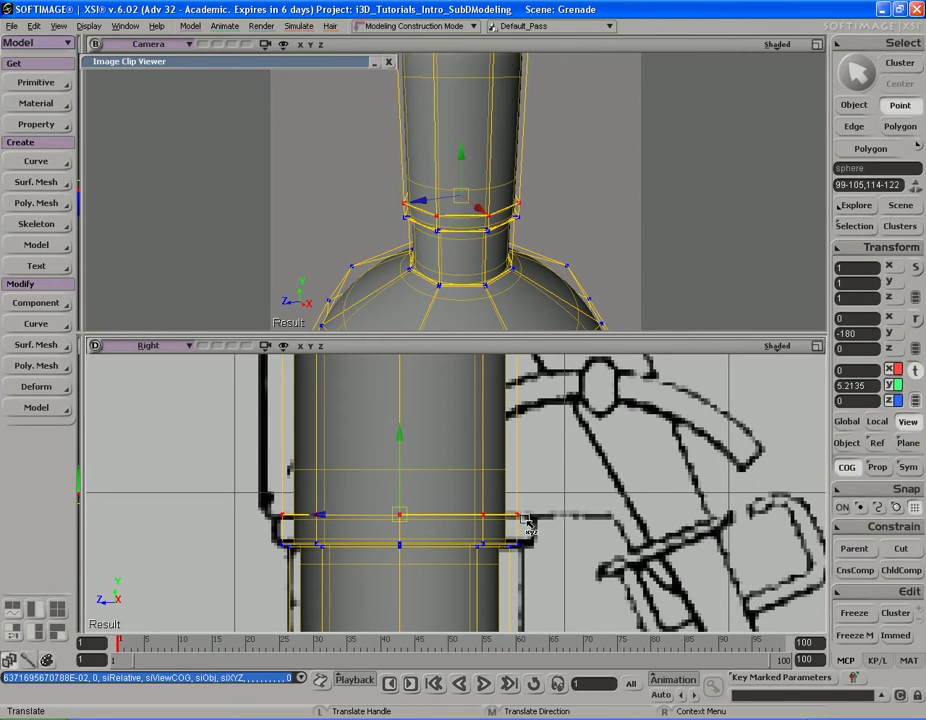
key("s")
middle_click_drag(438, 500, 455, 469)
left_click_drag(455, 469, 438, 491)
key("t")
left_click(516, 497)
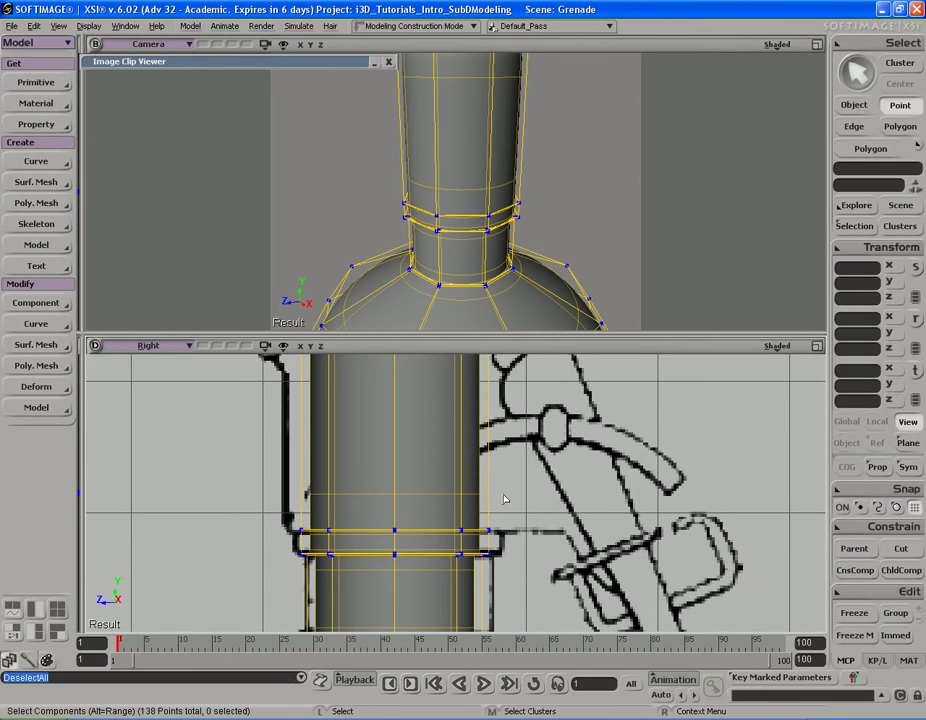
key("s")
left_click_drag(510, 487, 515, 513)
key("s")
right_click_drag(507, 260, 503, 237)
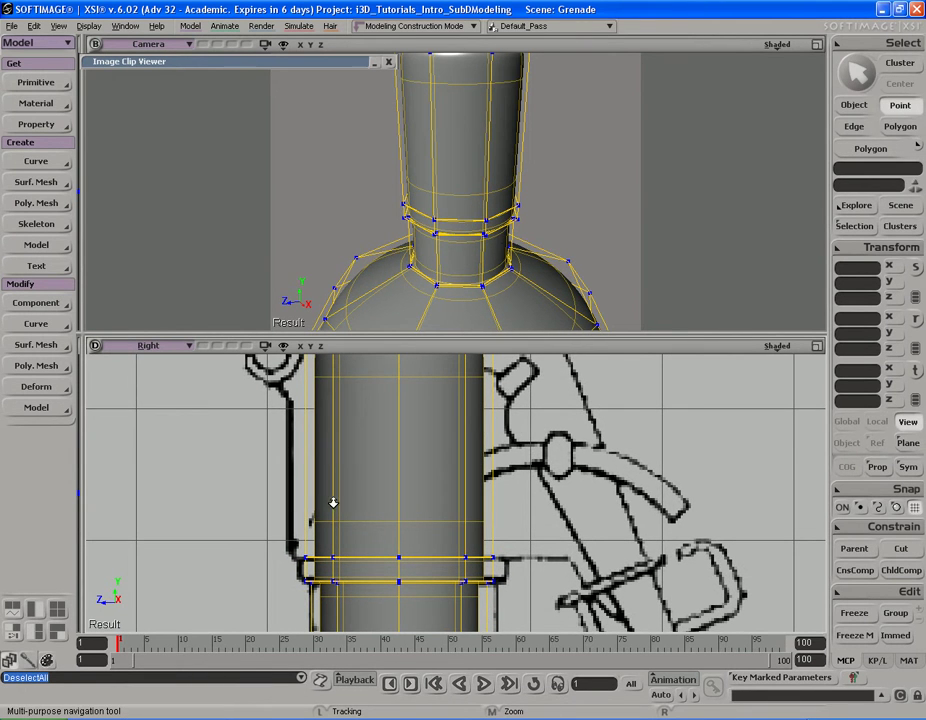
Step: Select the two adjacent tall side polygons on the column's positive-Z side
middle_click_drag(353, 502, 506, 449)
left_click_drag(506, 449, 501, 435)
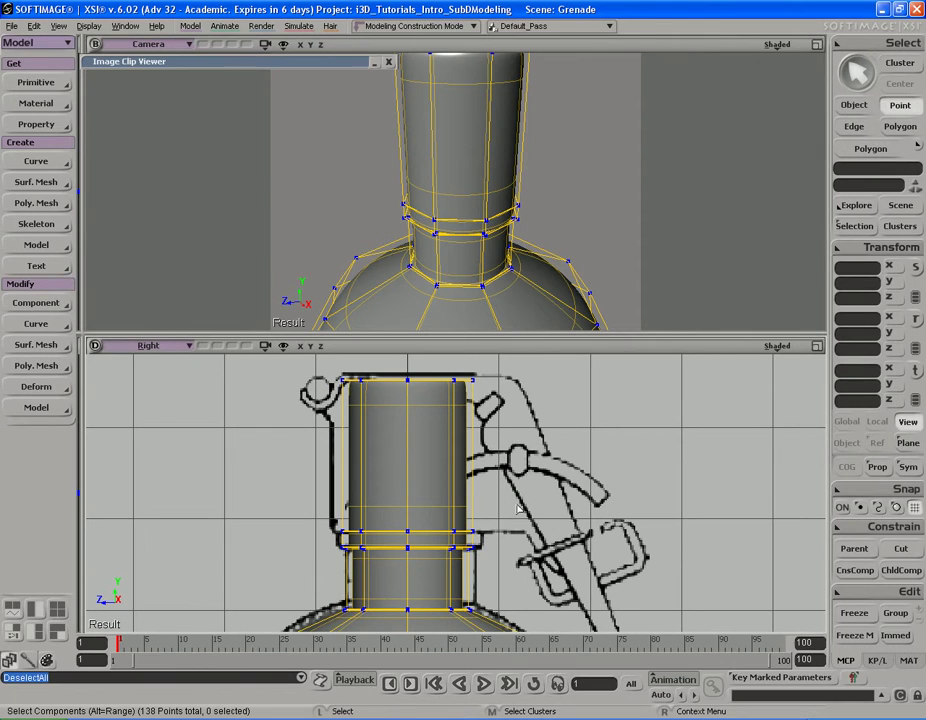
key("s")
right_click_drag(459, 207, 436, 207)
key("s")
middle_click_drag(437, 226, 600, 215)
right_click_drag(424, 238, 438, 244)
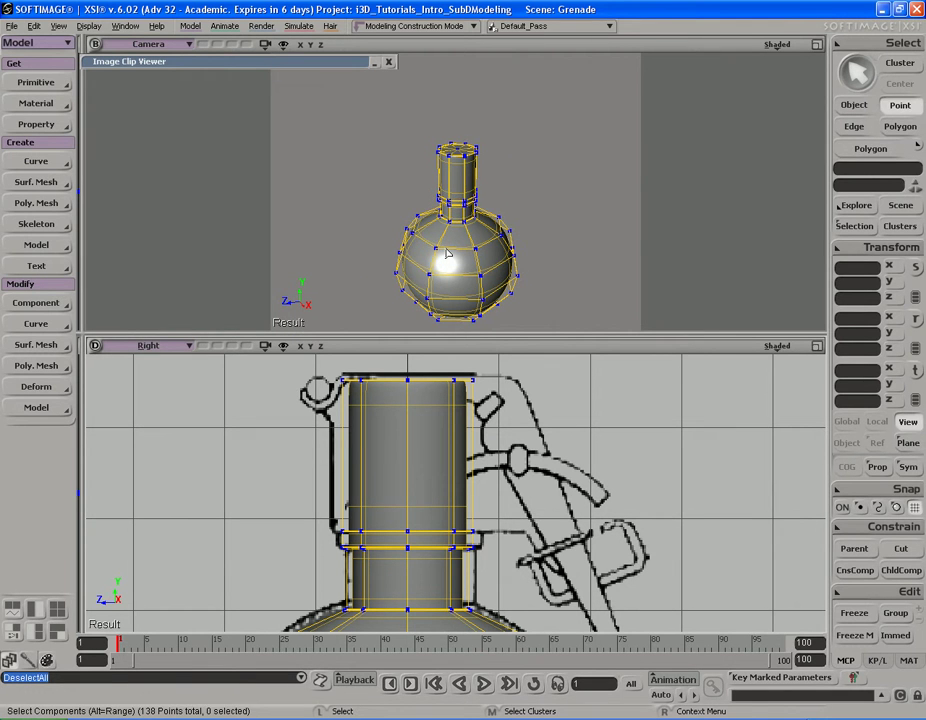
key("y")
left_click(355, 428)
key("s")
right_click_drag(428, 200, 471, 174)
middle_click_drag(471, 178, 484, 200)
left_click(446, 199)
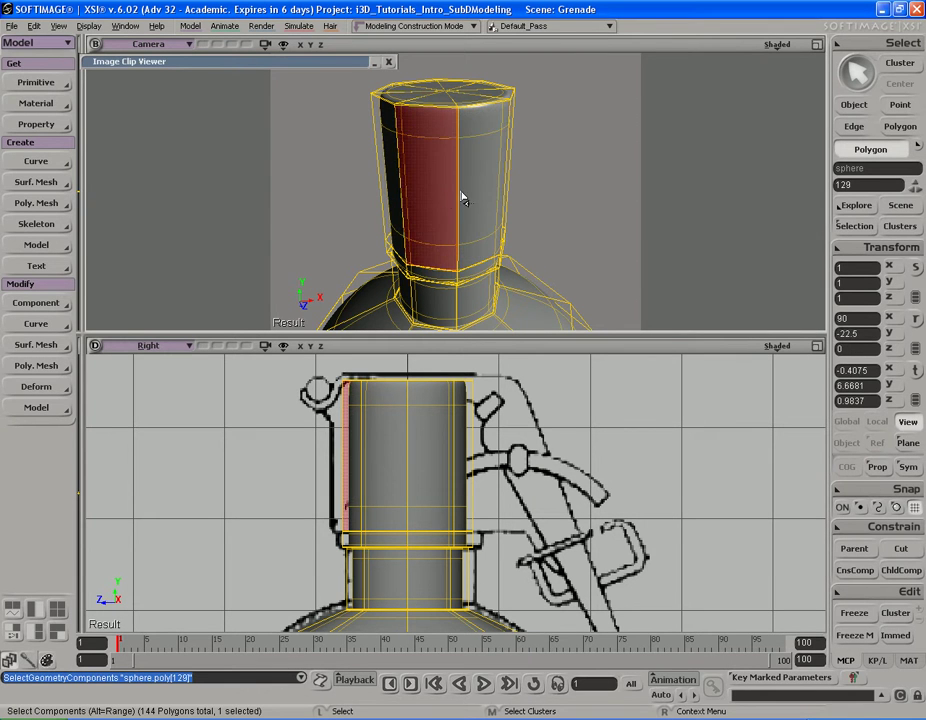
left_click(478, 190, "shift")
key("s")
right_click_drag(502, 198, 458, 242)
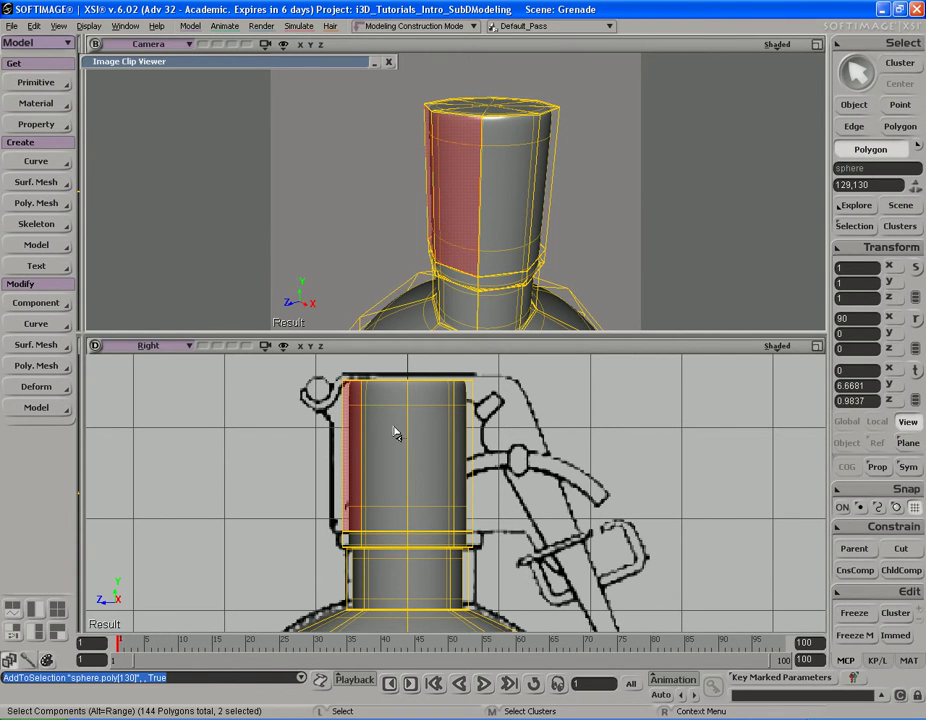
Step: Reselect the two tall column polygons together with the thin rim polygons above them, leaving the top cap wedge out of the selection
key("s")
right_click_drag(461, 199, 515, 216)
middle_click_drag(515, 215, 492, 209)
right_click_drag(492, 209, 533, 203)
middle_click_drag(533, 203, 440, 157)
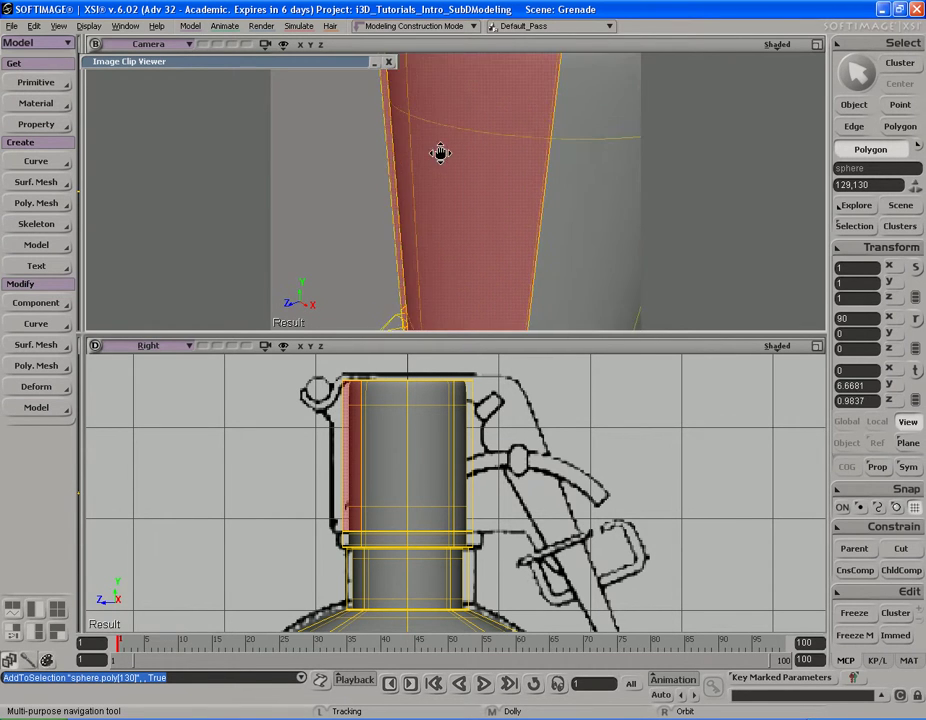
left_click_drag(440, 157, 430, 246)
right_click_drag(430, 246, 534, 245)
middle_click_drag(534, 245, 486, 249)
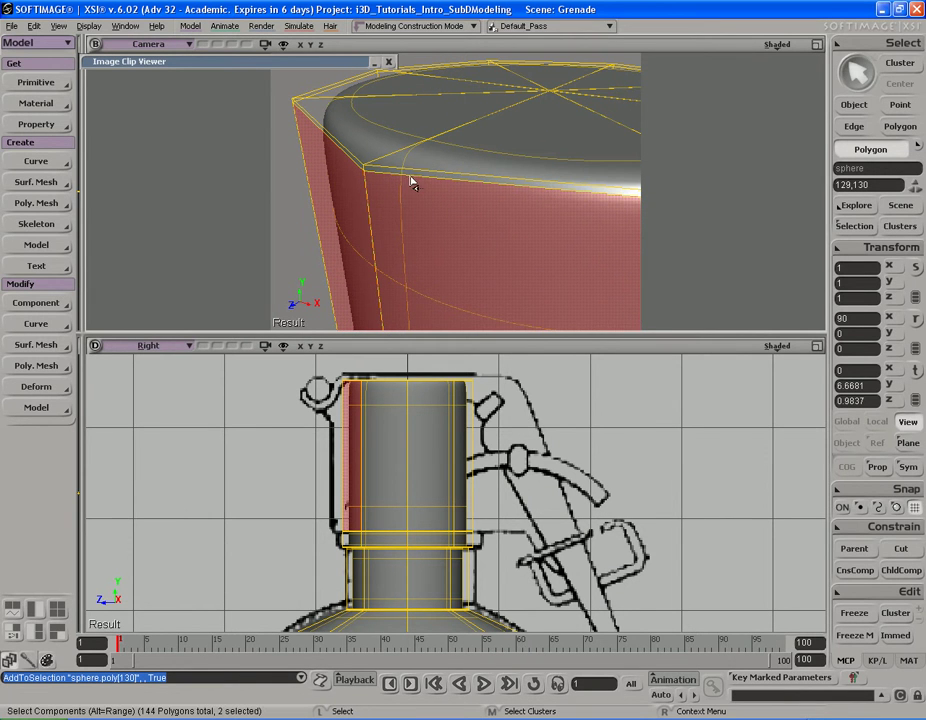
left_click(468, 174)
left_click_drag(474, 179, 485, 185)
left_click(484, 182)
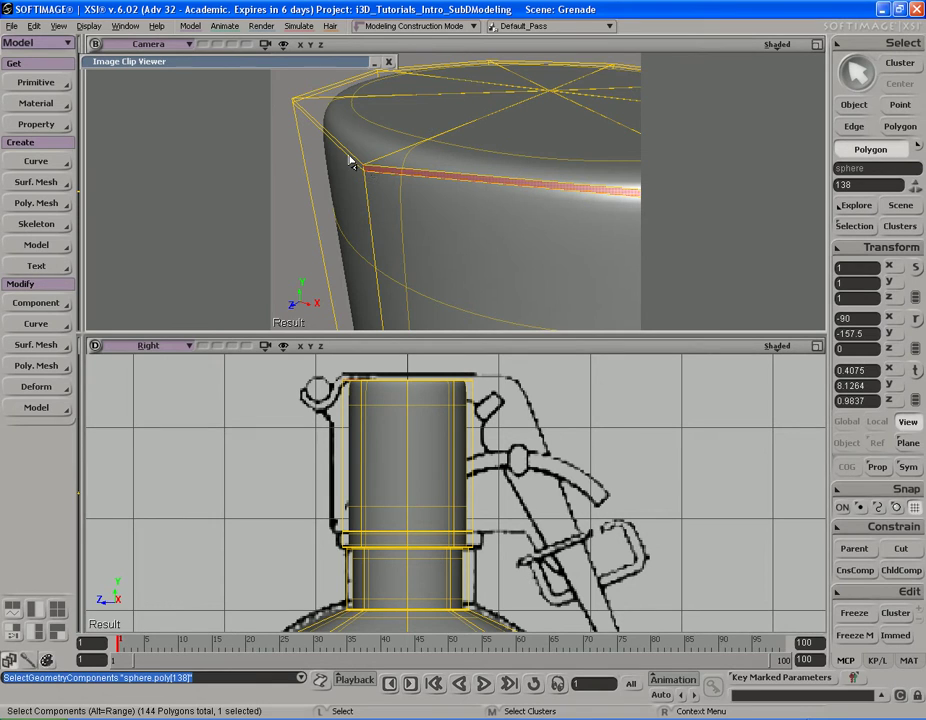
key("s")
right_click_drag(379, 207, 380, 213)
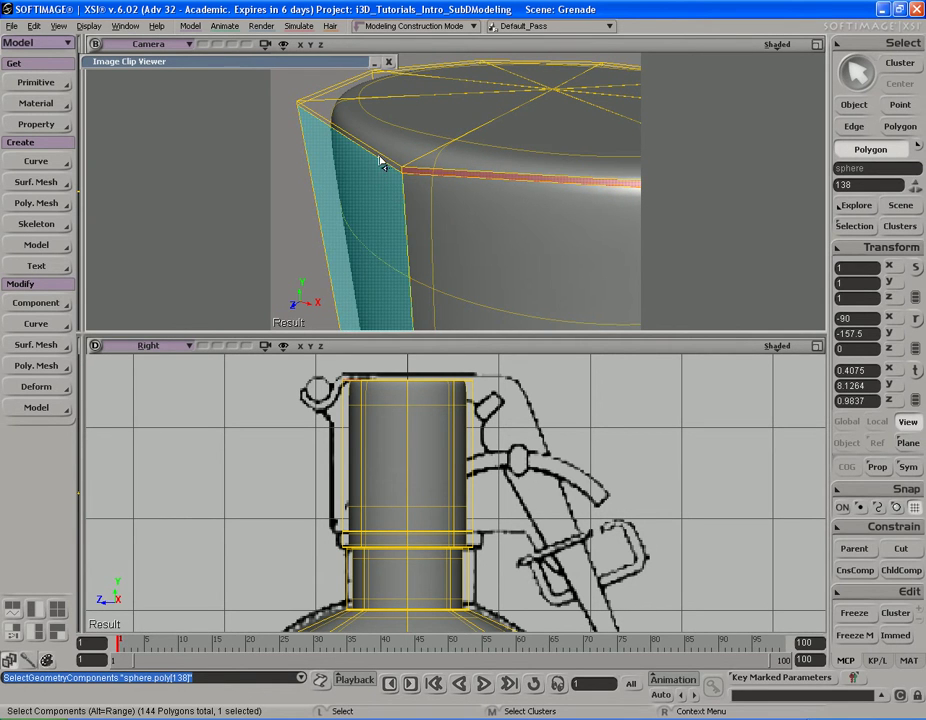
left_click_drag(365, 147, 353, 136)
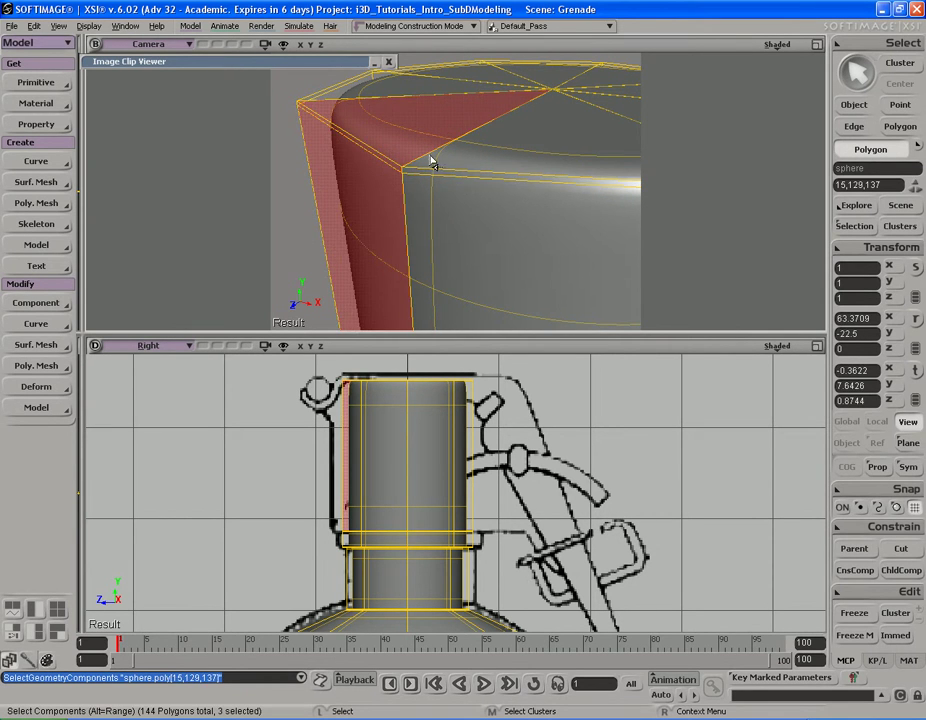
left_click(491, 188, "shift")
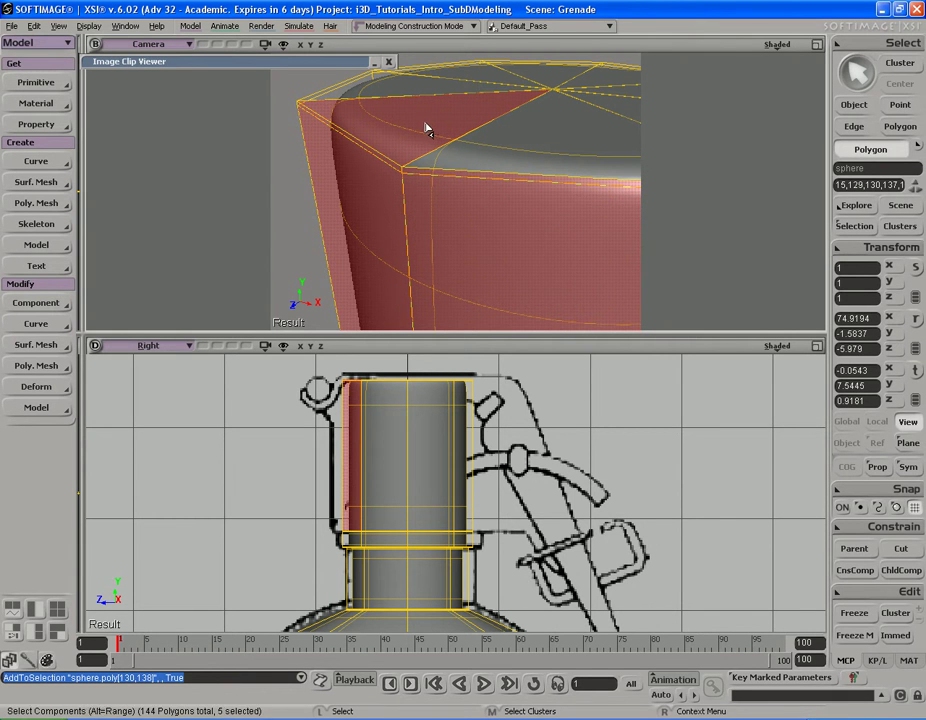
left_click(453, 143, "ctrl+shift")
Step: Inspect the selected side and rim polygons up close and from several sides of the column in the enlarged Camera view
key("F12")
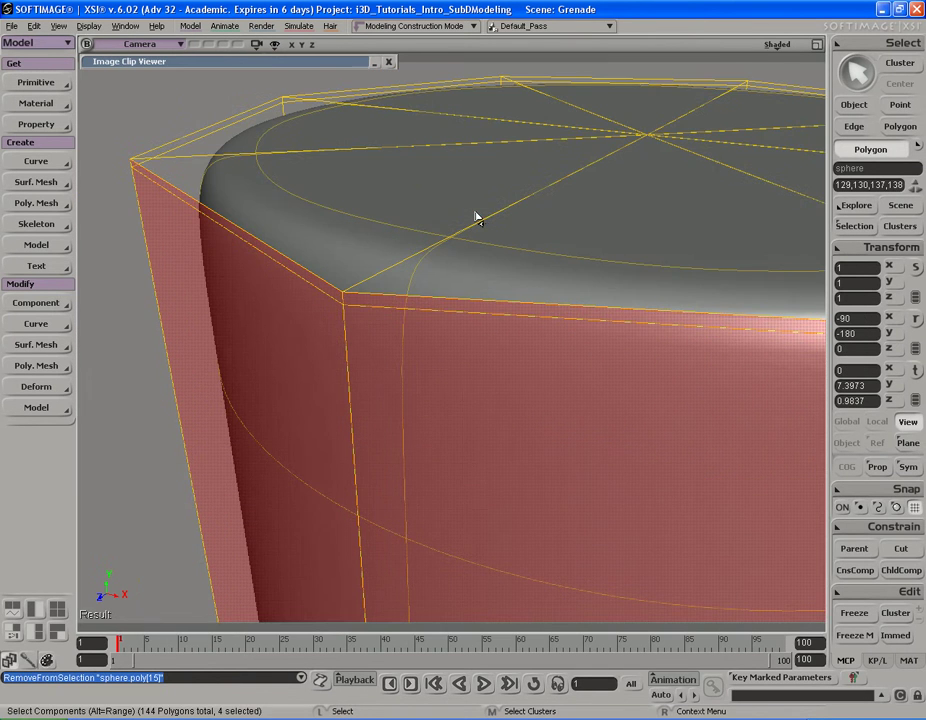
key("s")
middle_click_drag(324, 351, 530, 342)
right_click_drag(530, 342, 513, 264)
left_click_drag(513, 264, 524, 299)
middle_click_drag(524, 299, 470, 271)
right_click_drag(470, 271, 558, 297)
key("Escape")
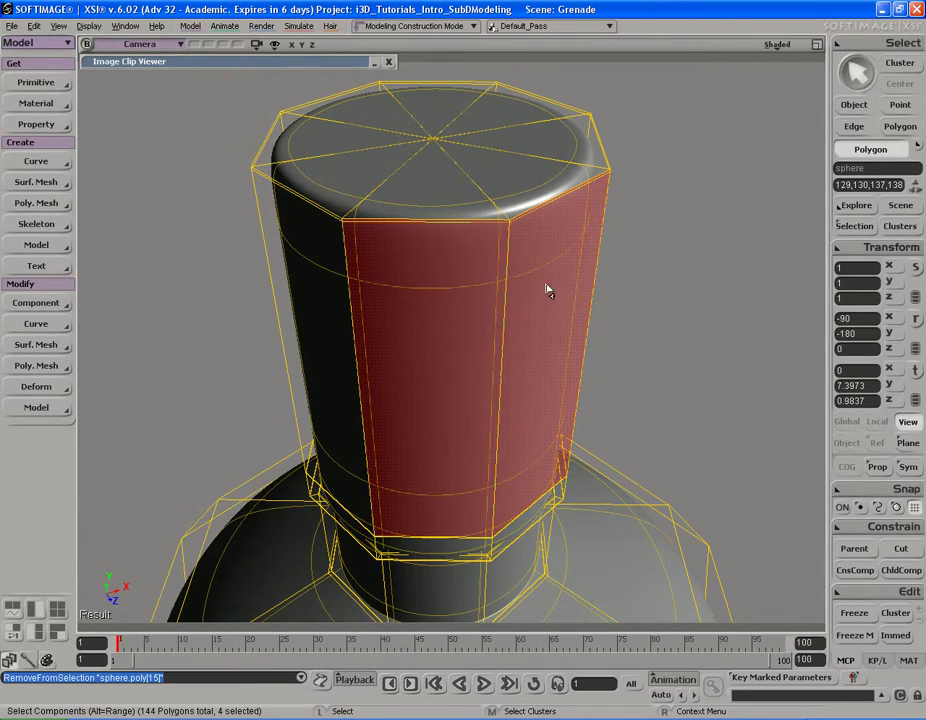
key("s")
left_click_drag(541, 250, 514, 336)
middle_click_drag(618, 302, 463, 304)
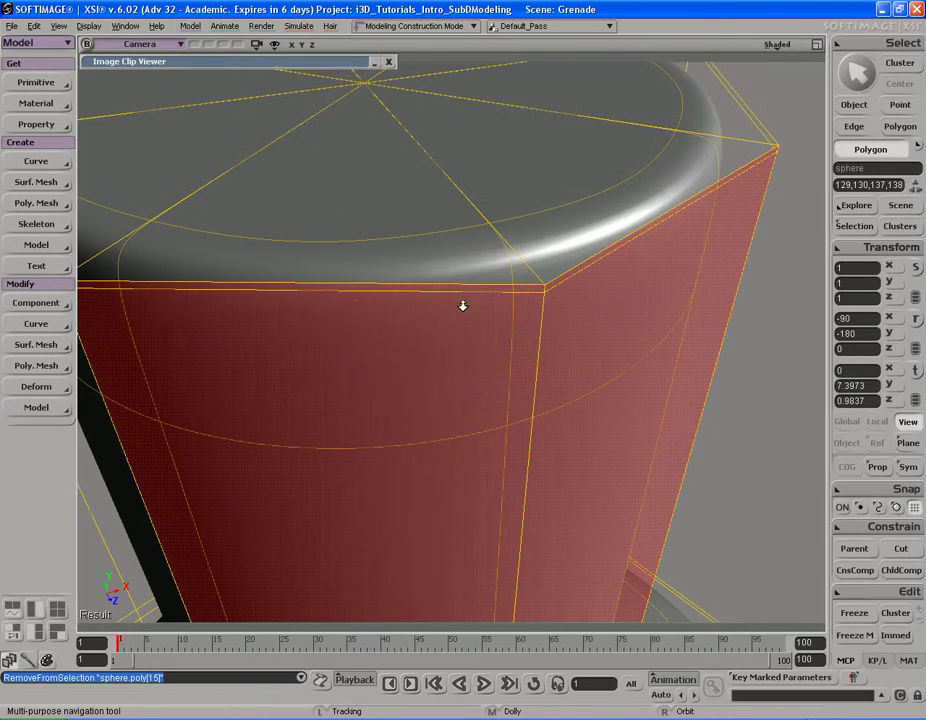
key("s")
right_click_drag(635, 279, 458, 247)
middle_click_drag(458, 247, 514, 254)
left_click_drag(513, 254, 568, 197)
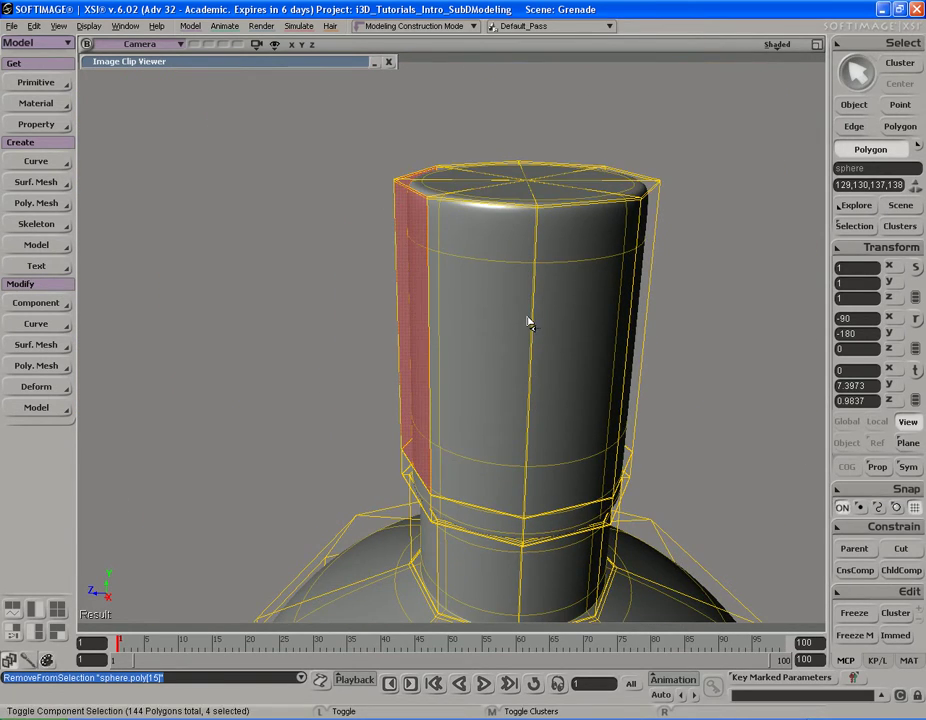
Step: Extrude the four selected polygons and move them outward along Z to about 1.717
key("ctrl+d")
key("v")
key("s")
right_click_drag(507, 294, 541, 309)
middle_click_drag(620, 304, 533, 303)
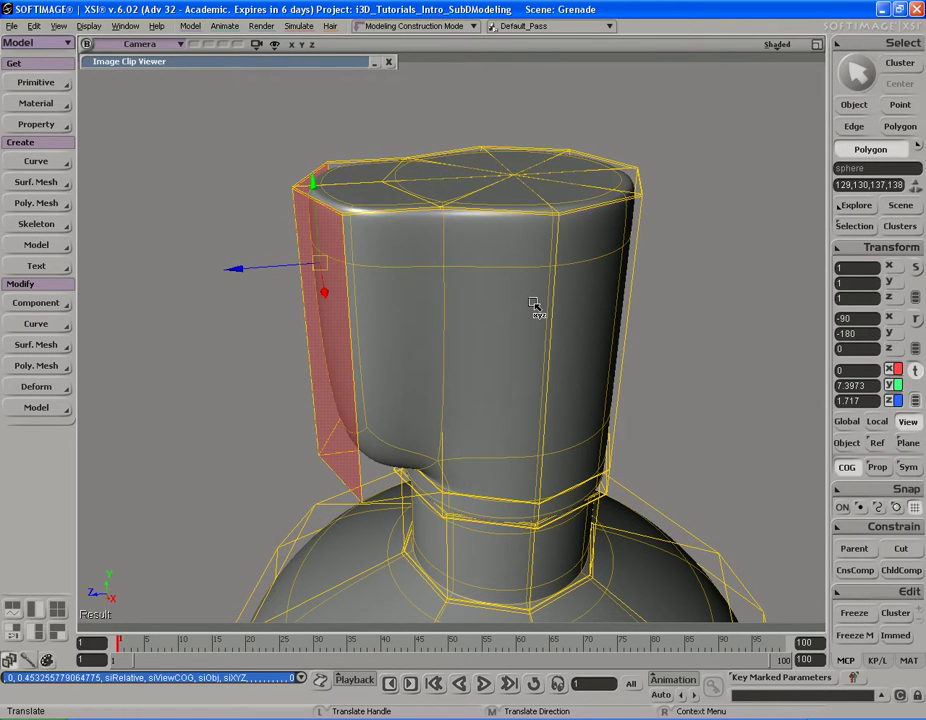
Step: Move the extruded polygons back along Z to about 1.40, comparing them with the reference drawing in the Right view
key("F12")
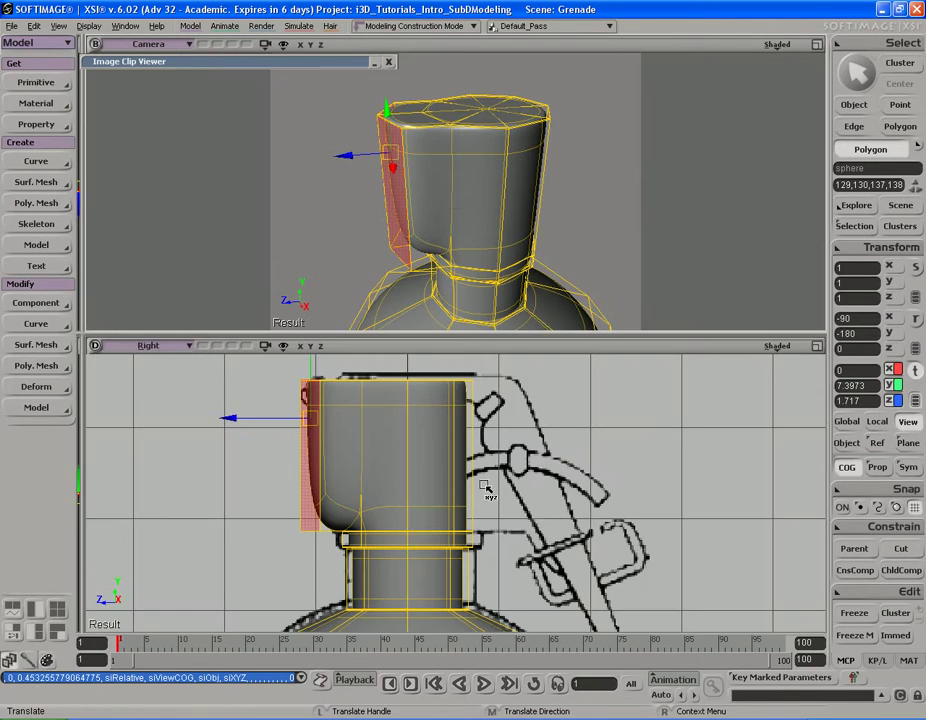
key("s")
middle_click_drag(503, 477, 486, 480)
left_click_drag(430, 468, 460, 478)
key("v")
middle_click_drag(460, 478, 425, 465)
key("s")
left_click_drag(444, 424, 452, 454)
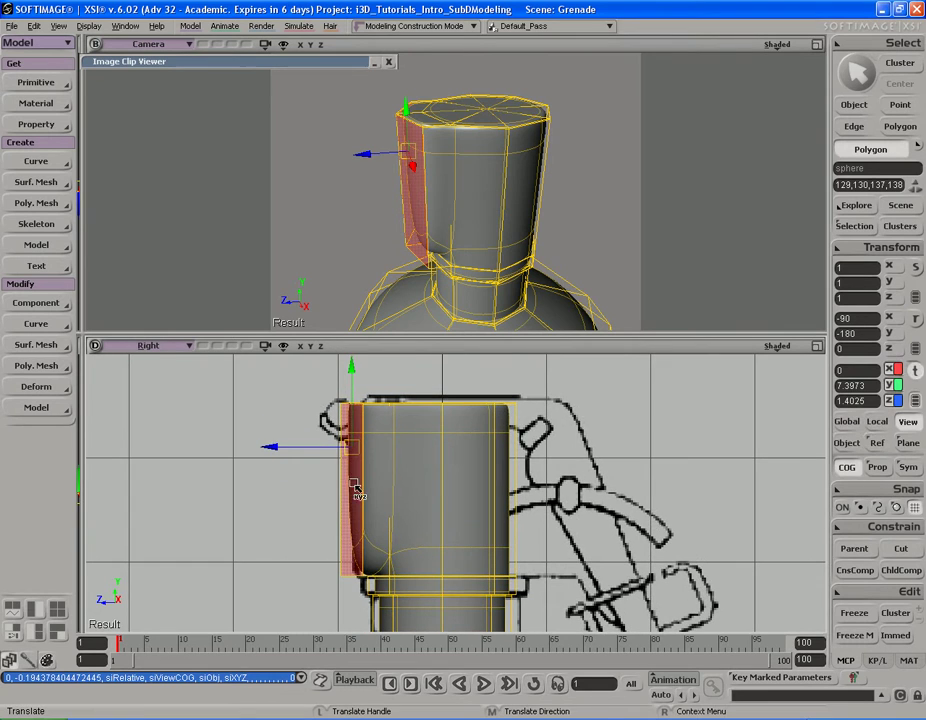
Step: Scale the extruded polygons down along Z until they form a flat vertical face
key("x")
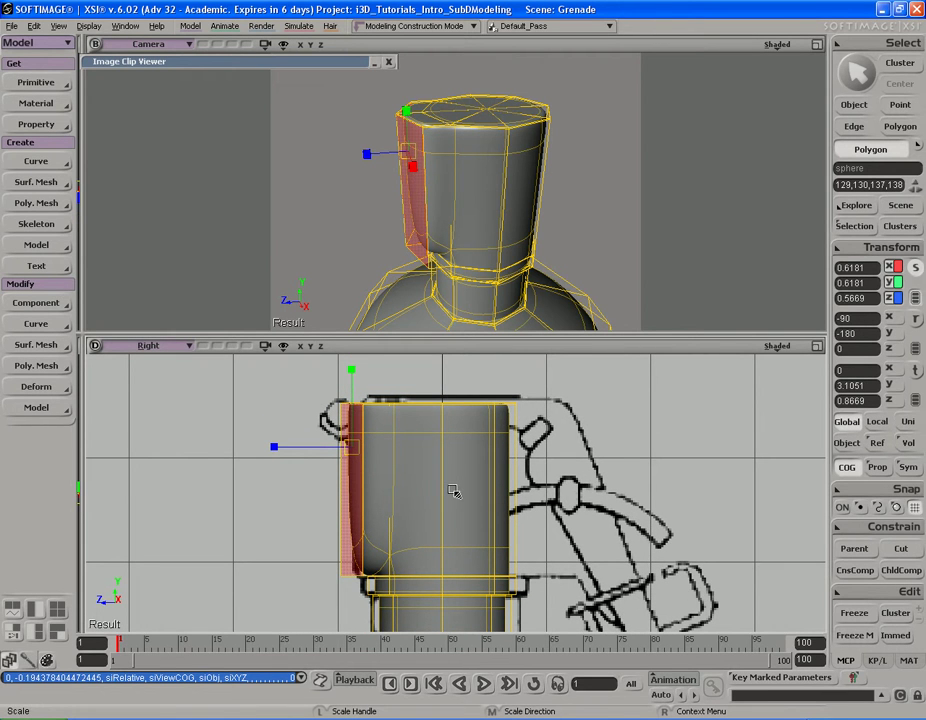
middle_click_drag(404, 487, 508, 484)
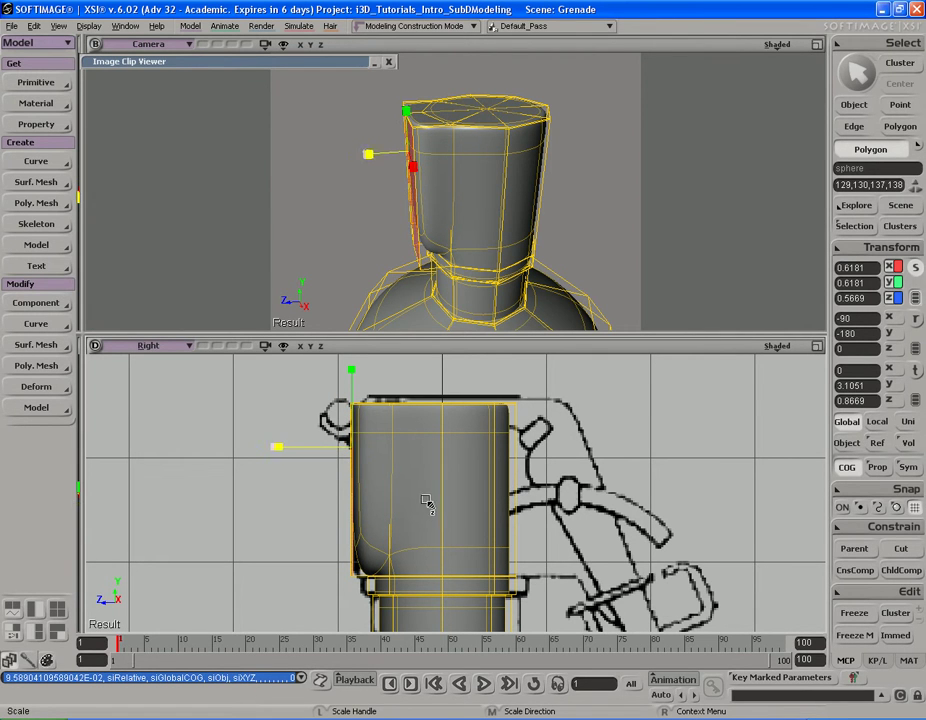
middle_click_drag(466, 501, 548, 506)
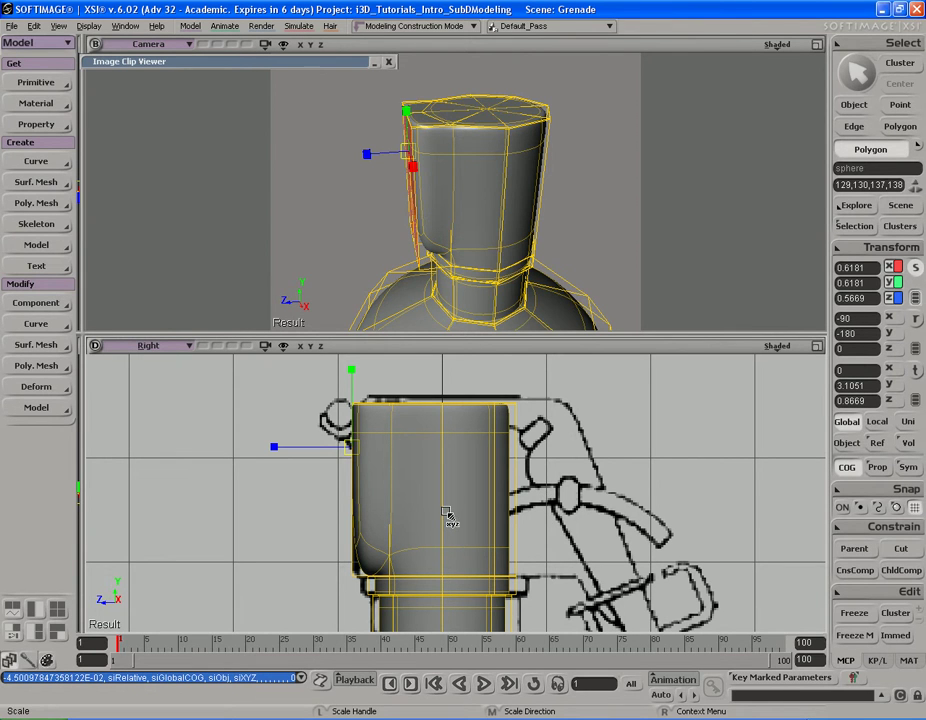
key("s")
mouse_move(453, 230)
right_mouse_down()
mouse_move(482, 207)
mouse_move(465, 217)
mouse_move(490, 231)
mouse_move(463, 233)
mouse_move(477, 231)
mouse_move(486, 246)
mouse_move(500, 225)
mouse_move(492, 242)
mouse_move(492, 232)
mouse_move(470, 251)
mouse_move(471, 186)
mouse_move(457, 208)
right_mouse_up()
key("x")
Step: Select the eight short edges that connect the flat extruded face to the column, using the Right view
key("e")
key("s")
key("s")
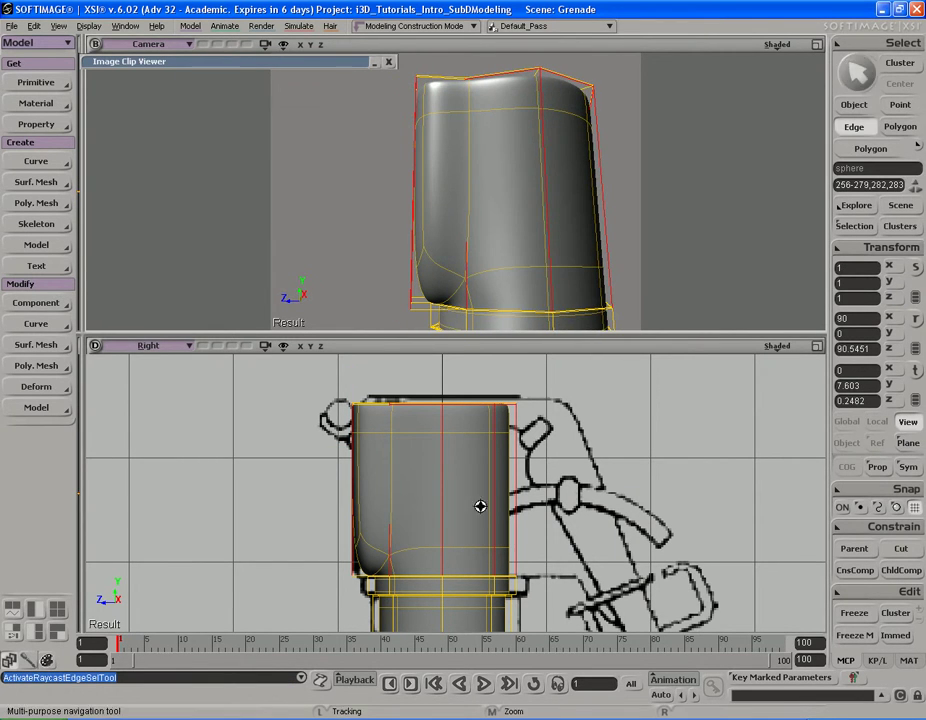
middle_click_drag(451, 505, 415, 503)
left_click_drag(415, 503, 436, 515)
key("F12")
key("s")
left_click_drag(417, 386, 476, 465)
middle_click_drag(535, 450, 430, 465)
left_click_drag(461, 514, 450, 427)
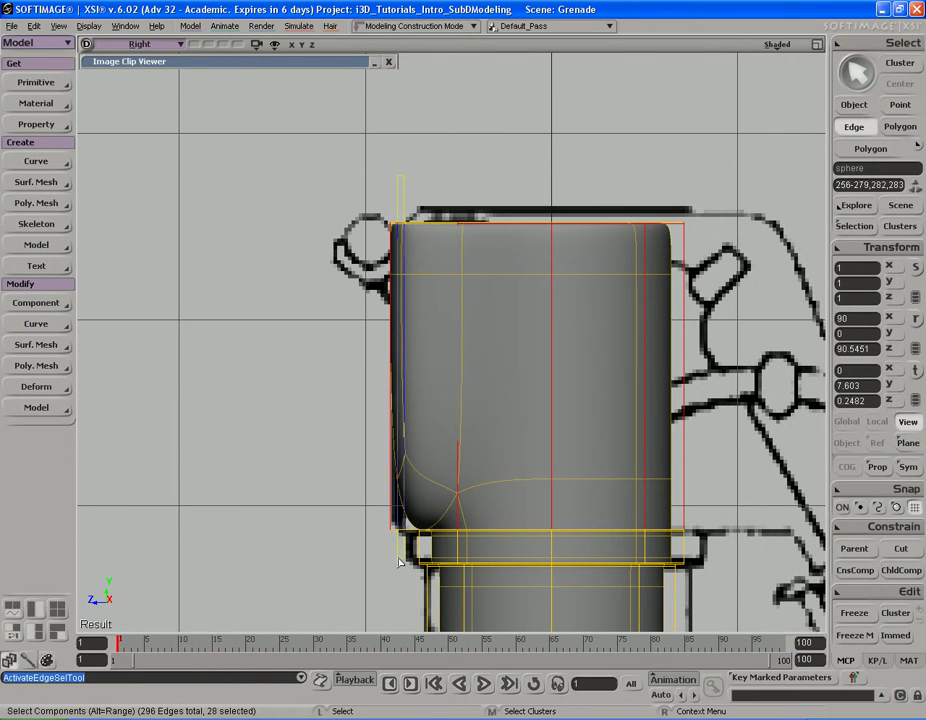
left_click_drag(399, 559, 398, 559)
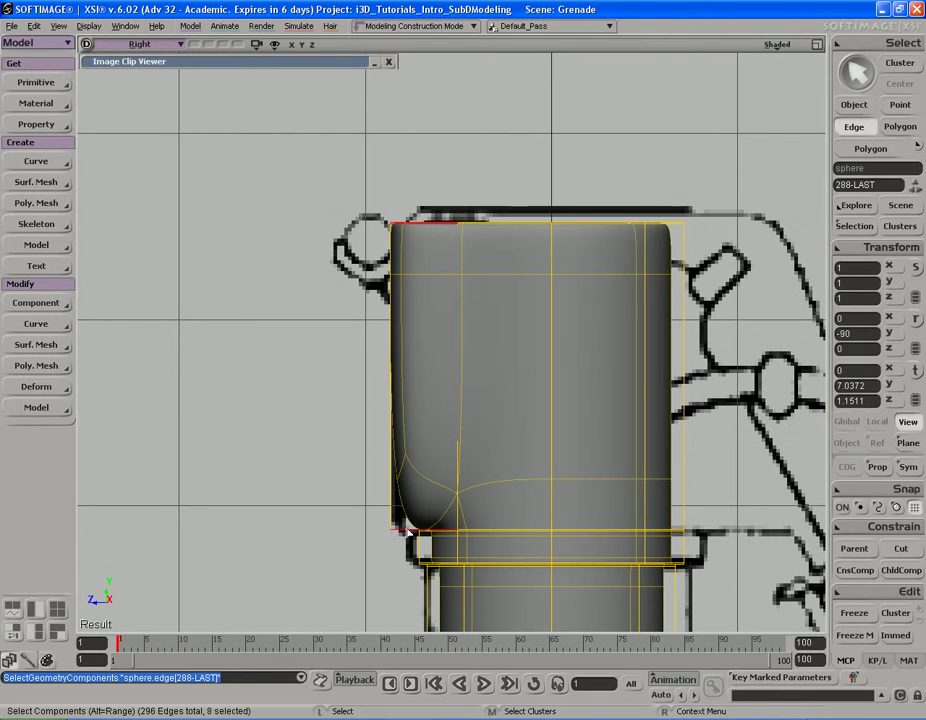
Step: Split the selected edges with split control, connected, at a ratio of 98.104
key("s")
left_click_drag(422, 420, 416, 441)
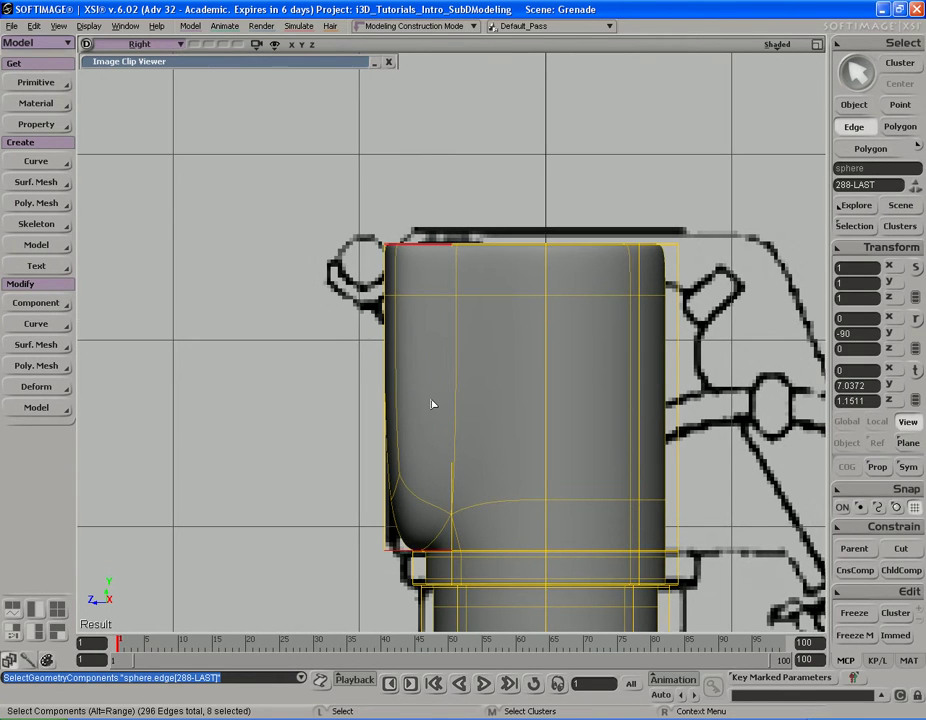
key("F12")
key("F12")
key("s")
right_click_drag(492, 330, 490, 368)
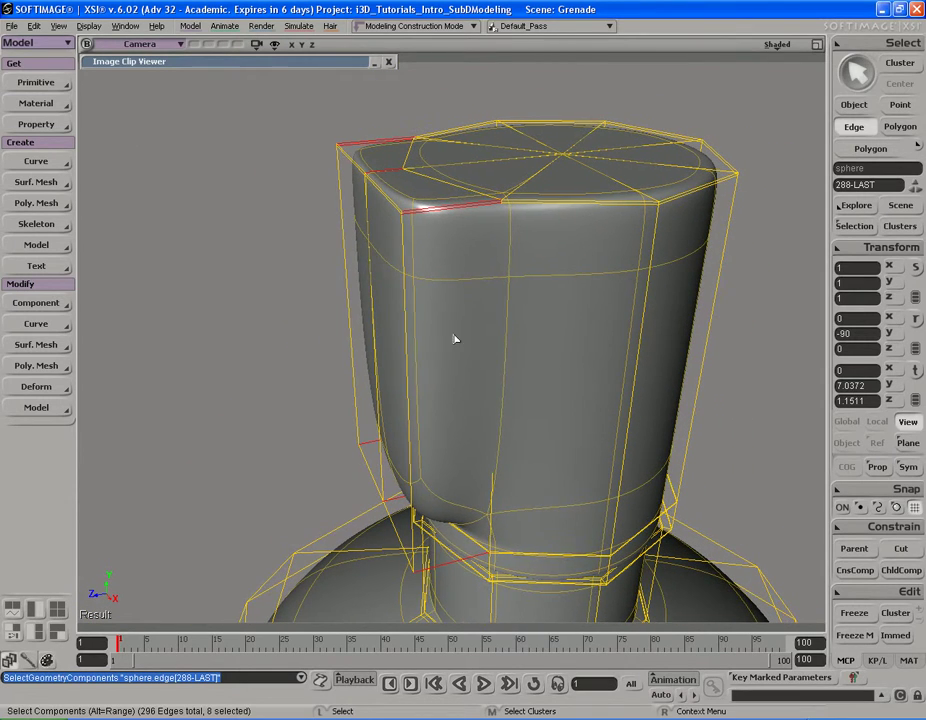
right_click(447, 352)
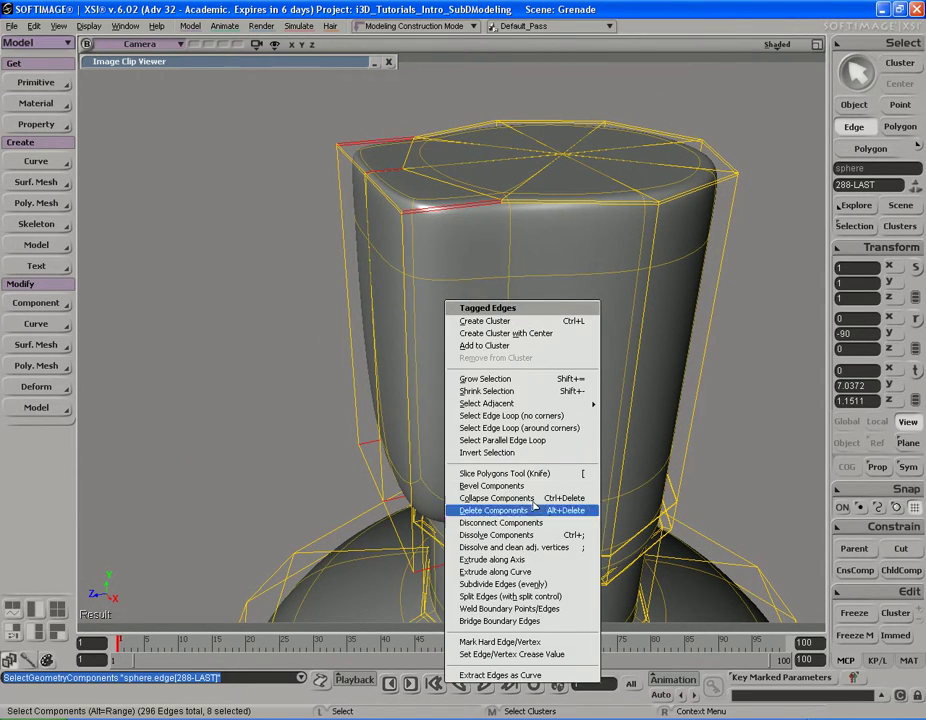
left_click(510, 596)
left_click_drag(278, 192, 340, 195)
Step: Compare the sharpened block with the reference drawing in the Right view and with the grenade photo
key("s")
right_click_drag(455, 362, 453, 331)
middle_click_drag(453, 331, 496, 291)
left_click_drag(496, 291, 502, 254)
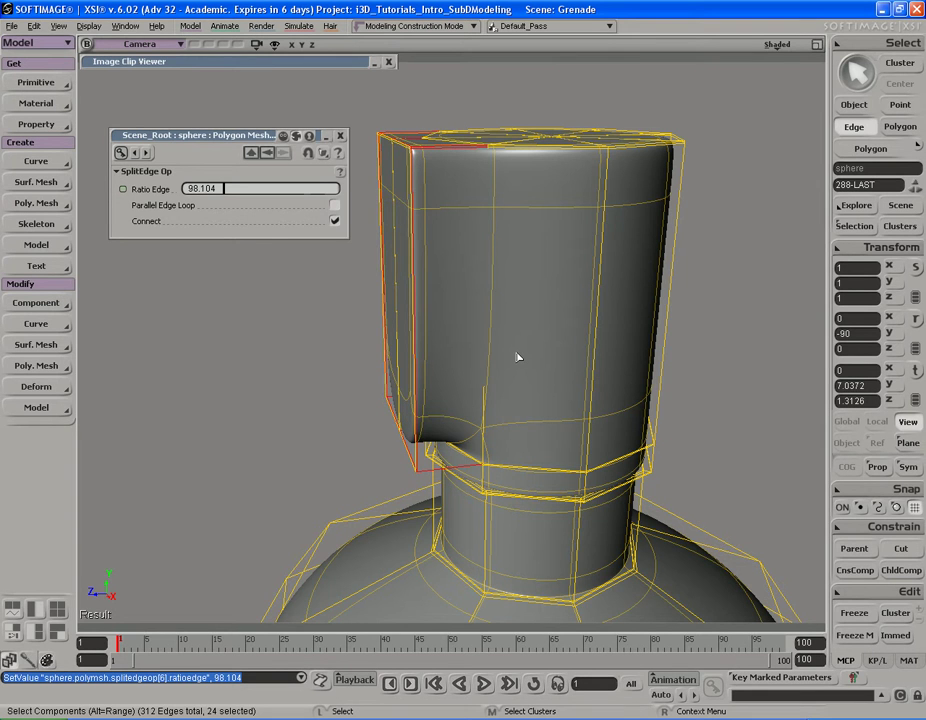
key("F12")
key("s")
middle_click_drag(285, 490, 552, 486)
left_click_drag(558, 486, 539, 451)
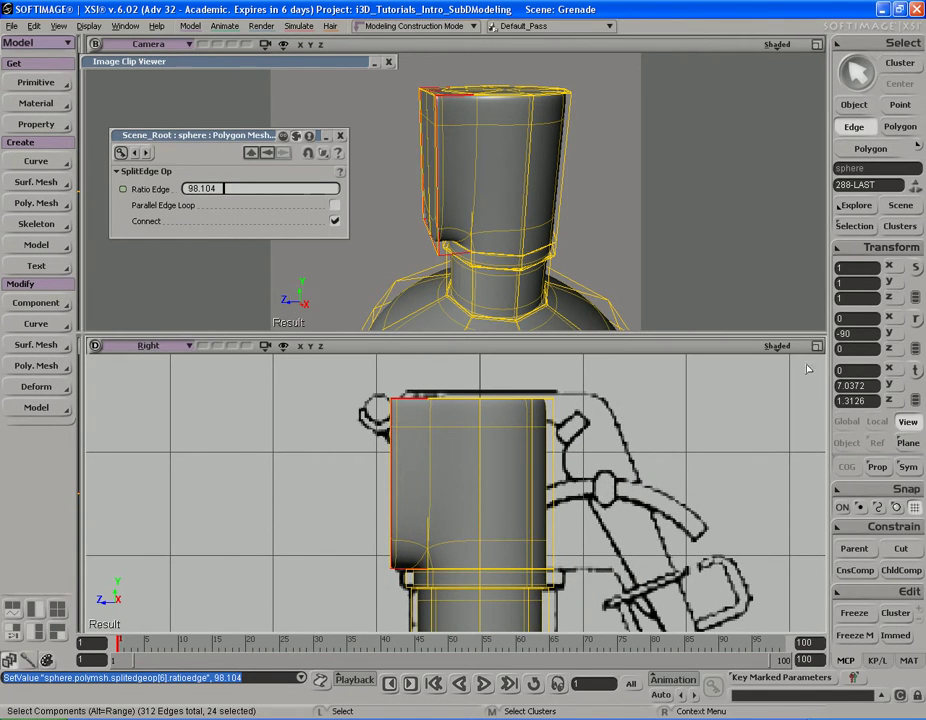
middle_click(778, 348)
middle_click(778, 348)
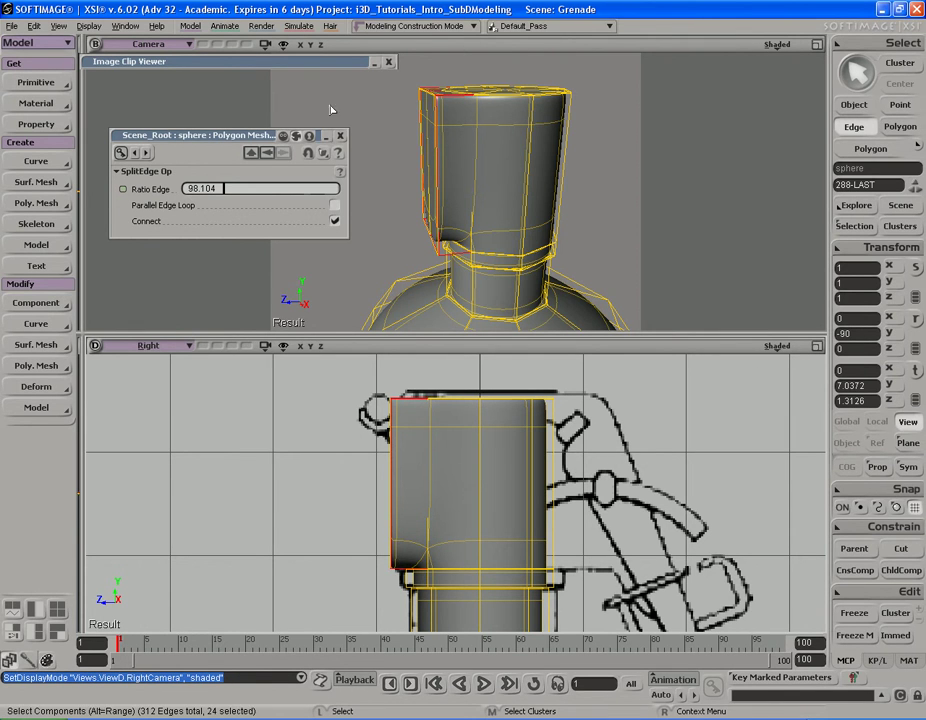
double_click(329, 63)
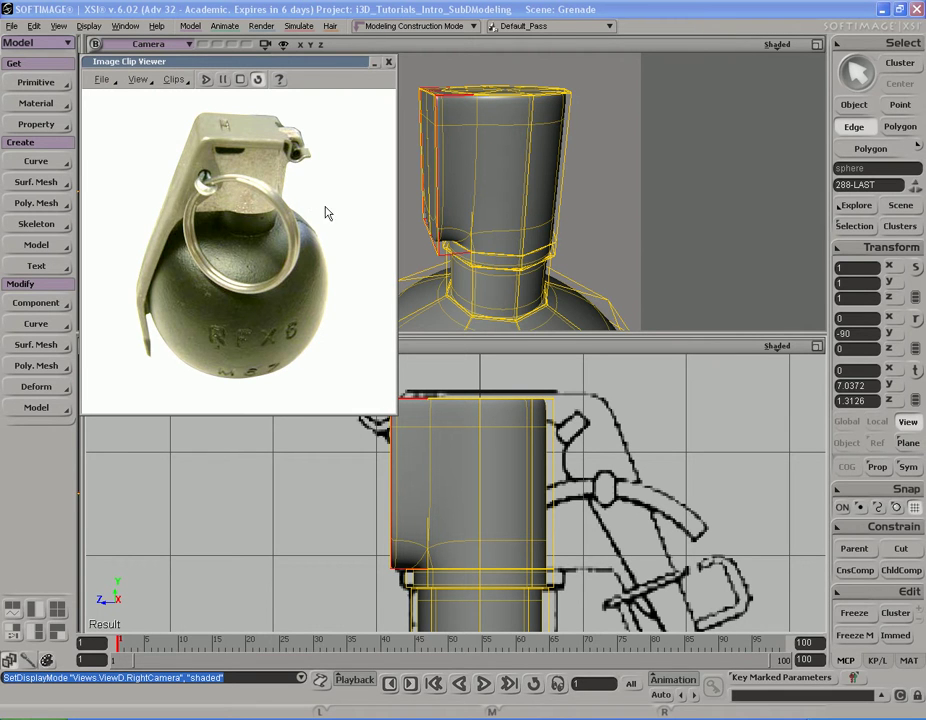
double_click(354, 64)
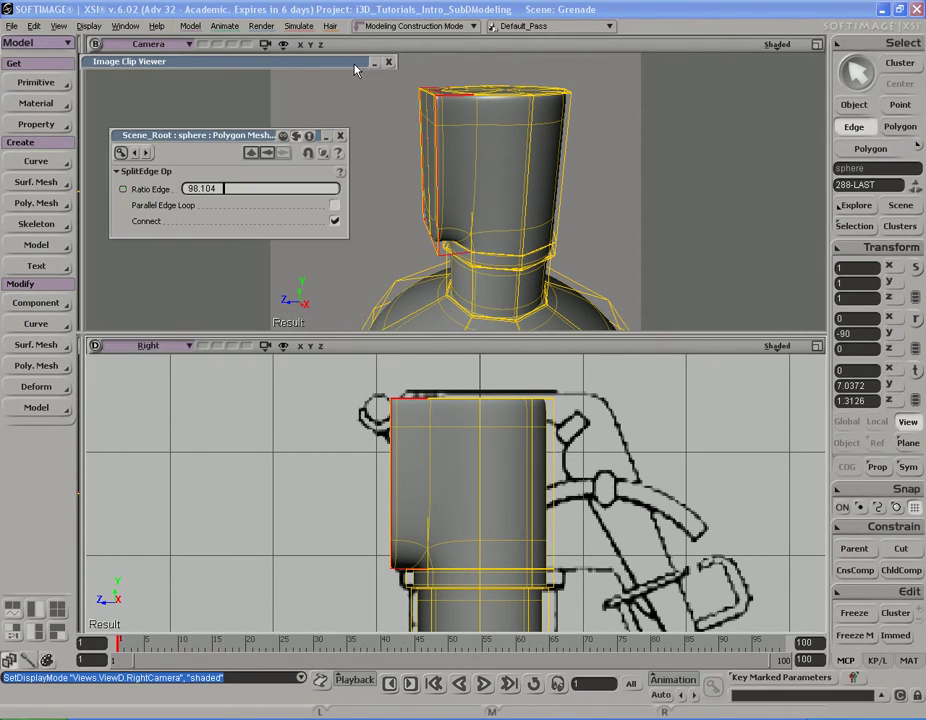
Step: Examine the upper corner of the extruded block and its new edge loop up close in the Camera view
key("s")
right_click_drag(544, 223, 511, 212)
middle_click_drag(511, 212, 517, 190)
left_click_drag(508, 186, 505, 217)
middle_click_drag(512, 217, 491, 244)
key("s")
right_click_drag(491, 244, 484, 227)
key("s")
middle_click_drag(434, 174, 469, 215)
key("F12")
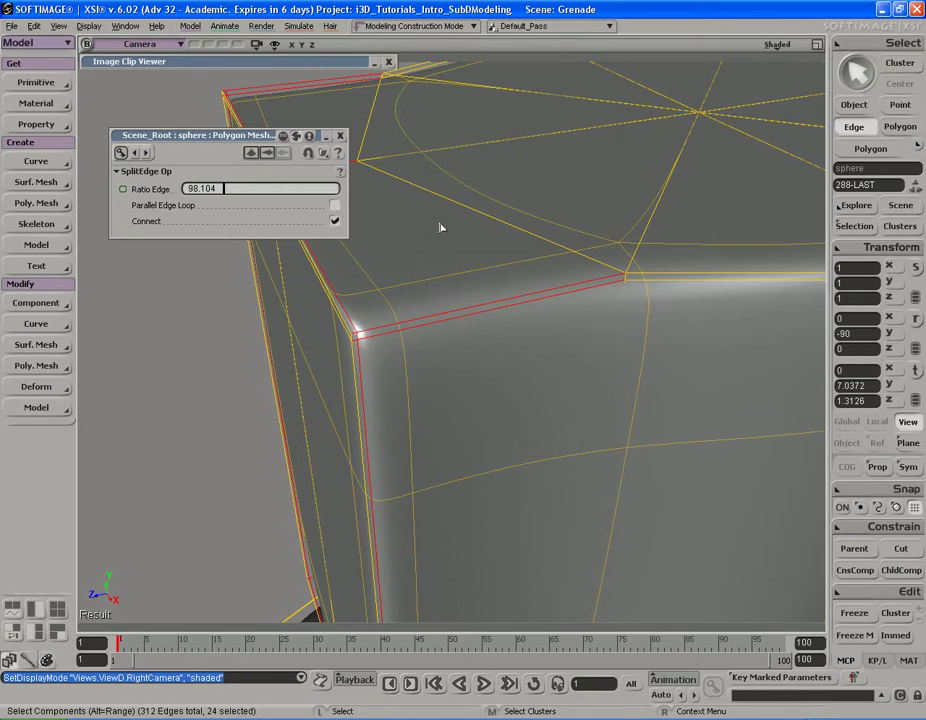
Step: Select the parallel loop of eight short edges connecting the flat extruded block to the column
left_click(341, 136)
key("s")
middle_click_drag(507, 346, 493, 372)
key("s")
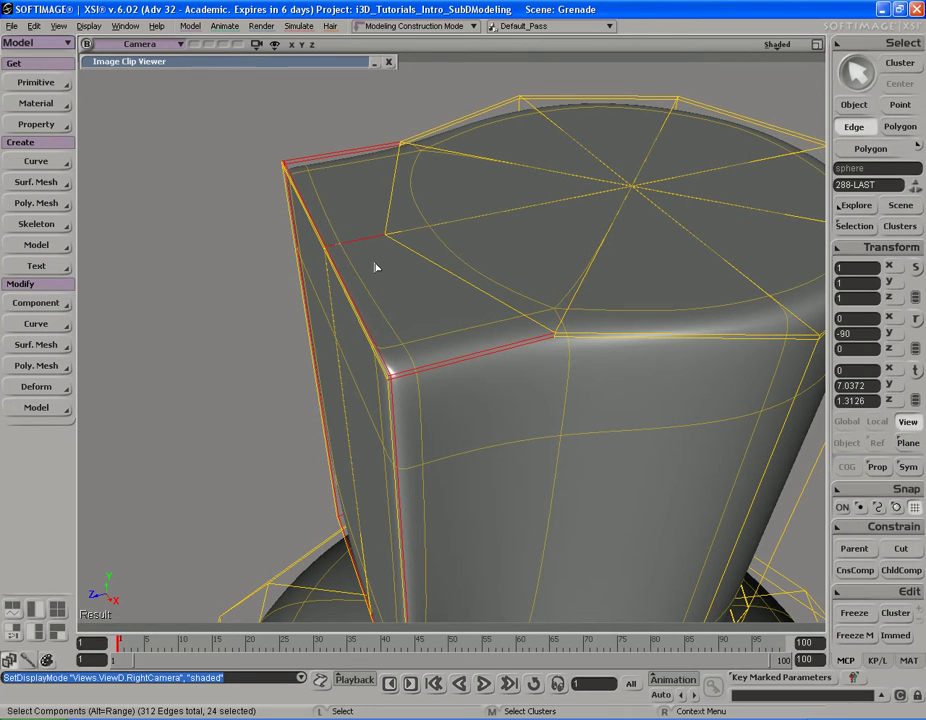
key("e")
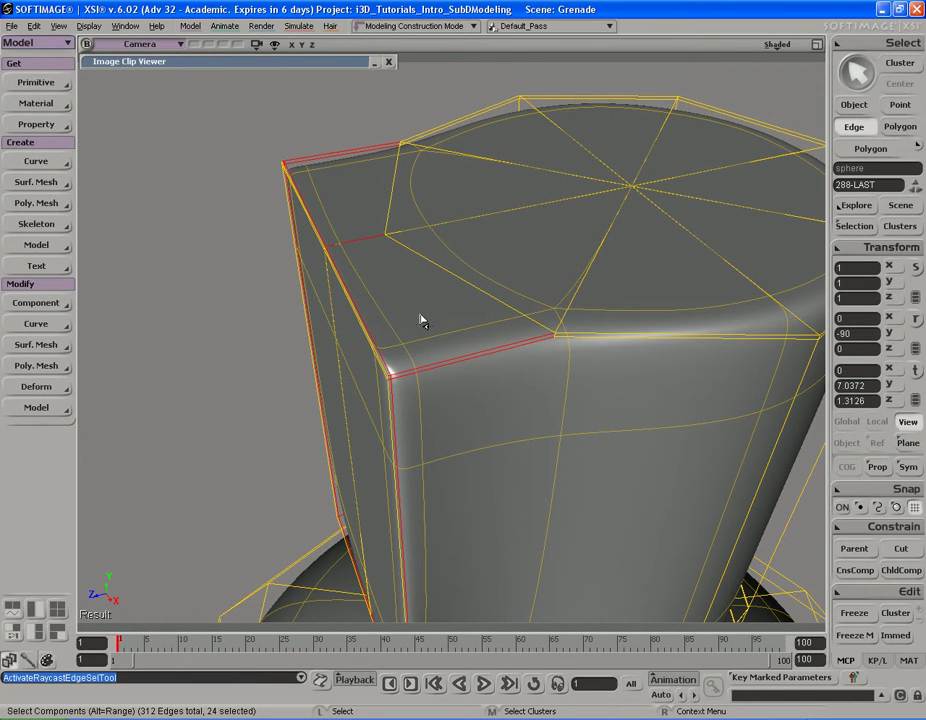
left_click(366, 245)
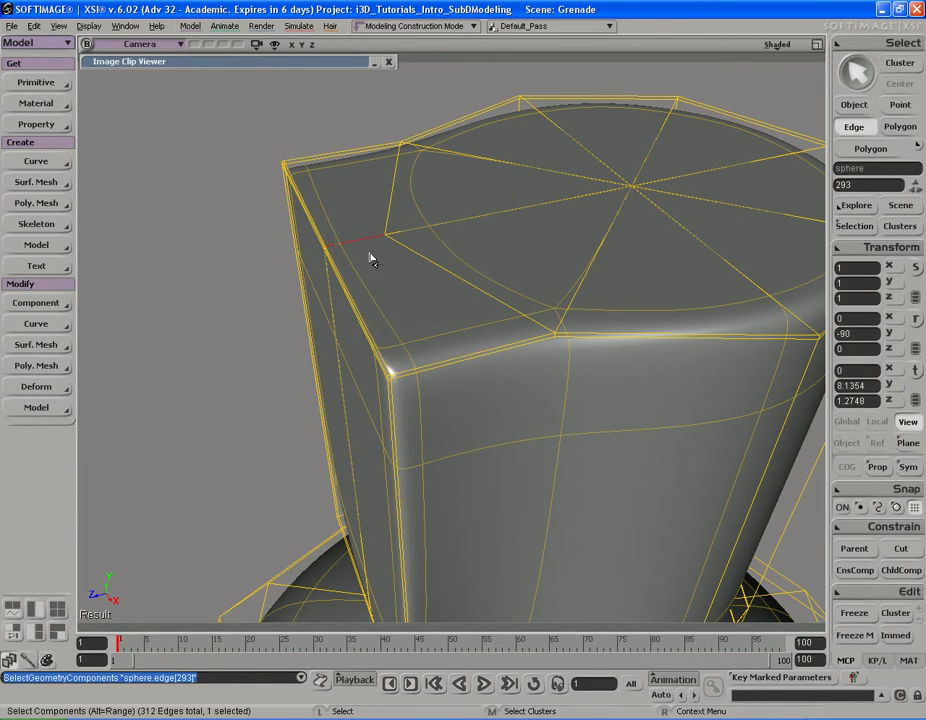
key("s")
right_click_drag(467, 355, 467, 345)
middle_click_drag(513, 345, 511, 357)
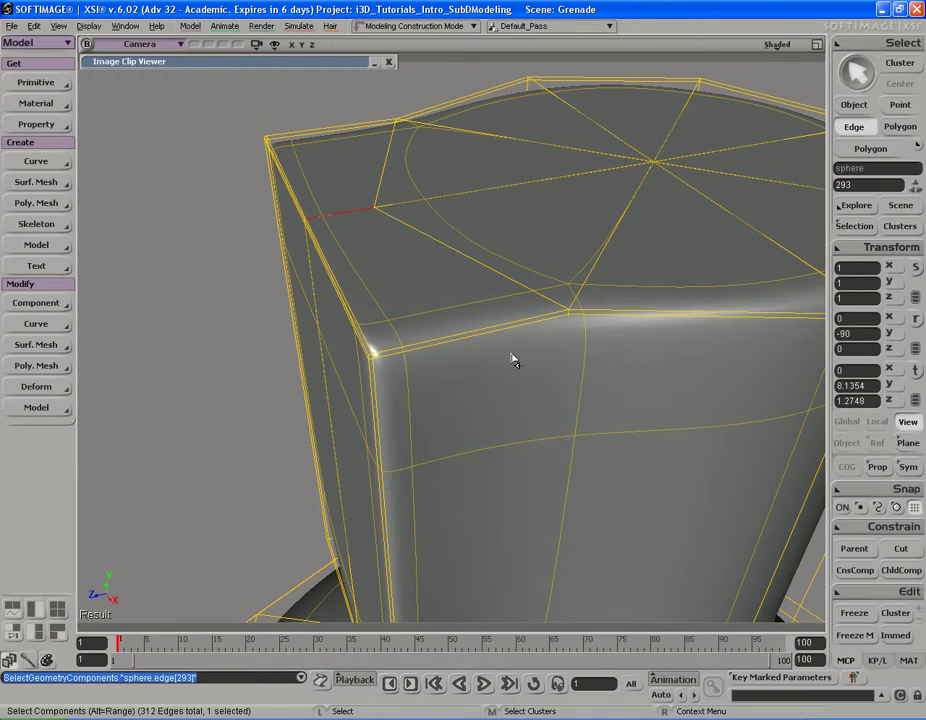
middle_click(460, 339, "alt")
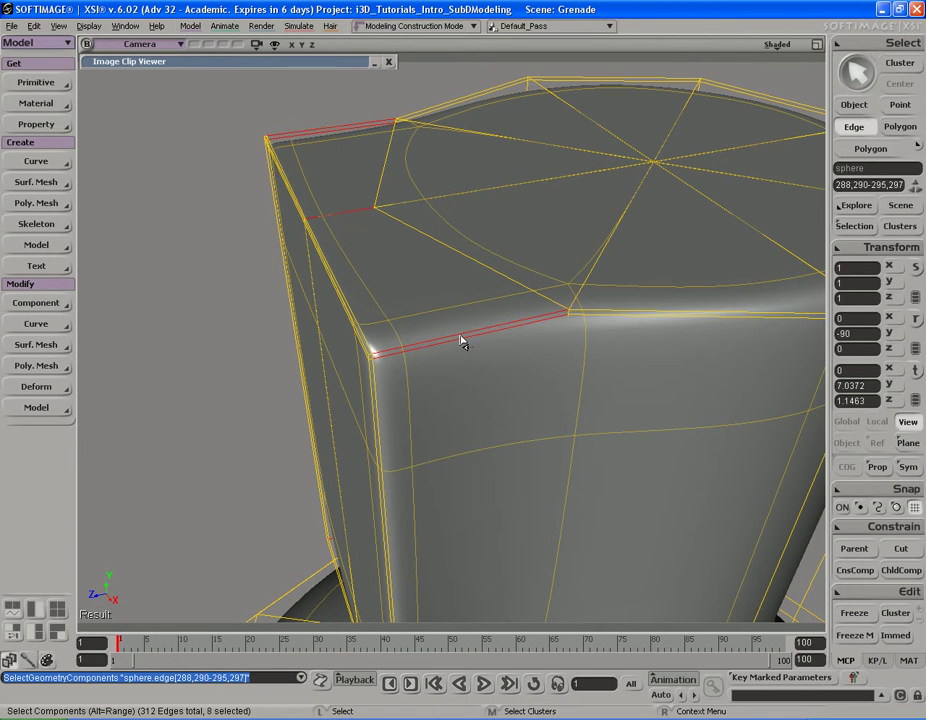
Step: Split the selected connecting edges with split control, connected, at a ratio of 1.896
key("s")
right_click_drag(463, 343, 473, 362)
middle_click_drag(473, 362, 548, 347)
right_click_drag(548, 347, 488, 407)
key("s")
middle_click_drag(488, 407, 564, 340)
right_click_drag(564, 340, 499, 342)
right_click(499, 347)
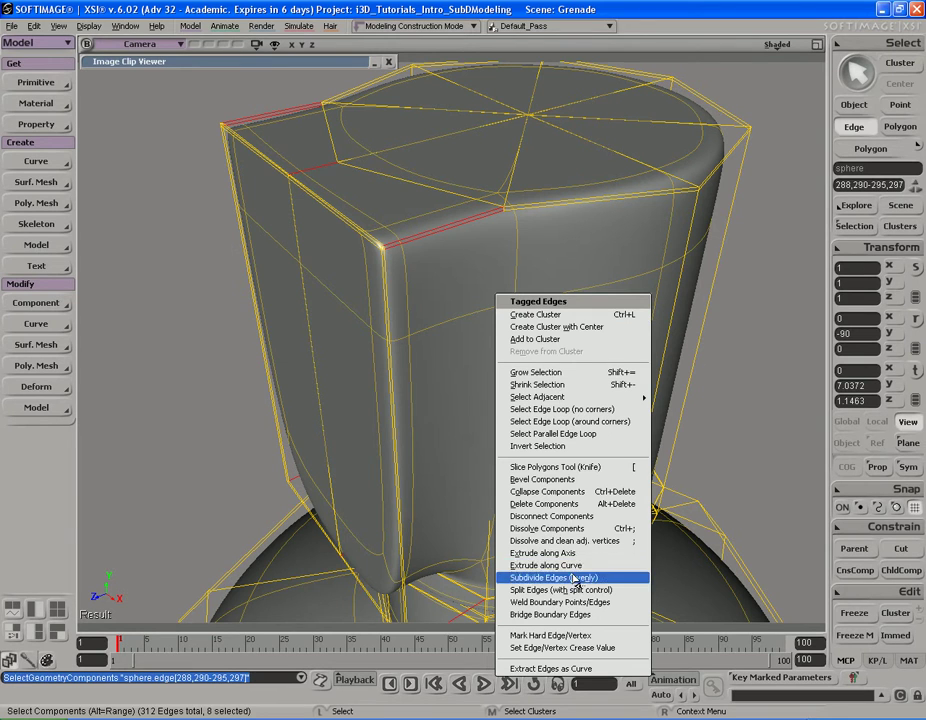
left_click(585, 590)
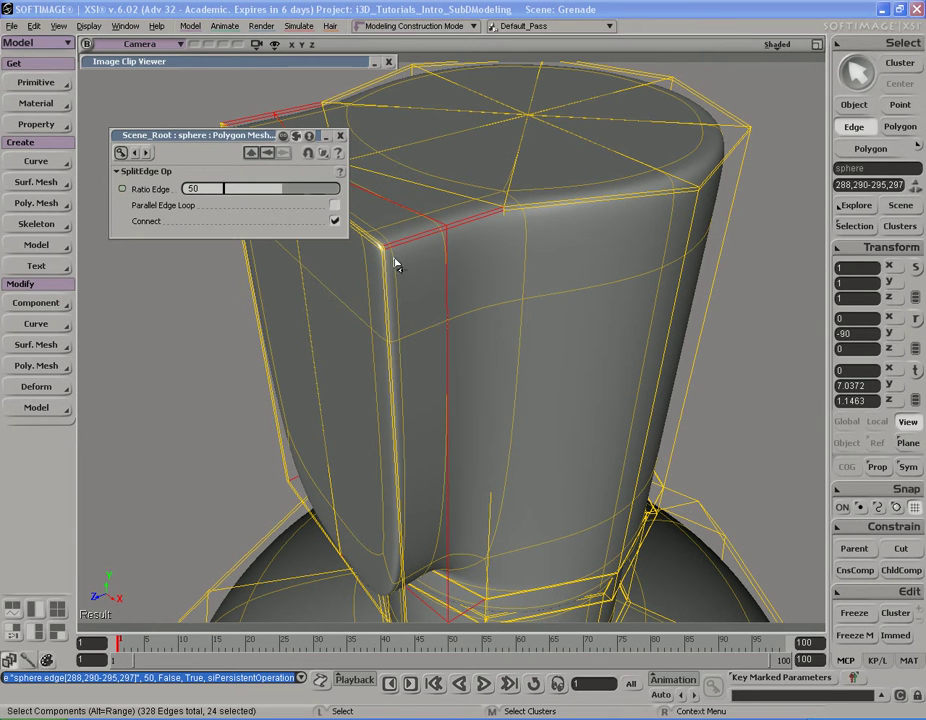
left_click_drag(293, 195, 231, 195)
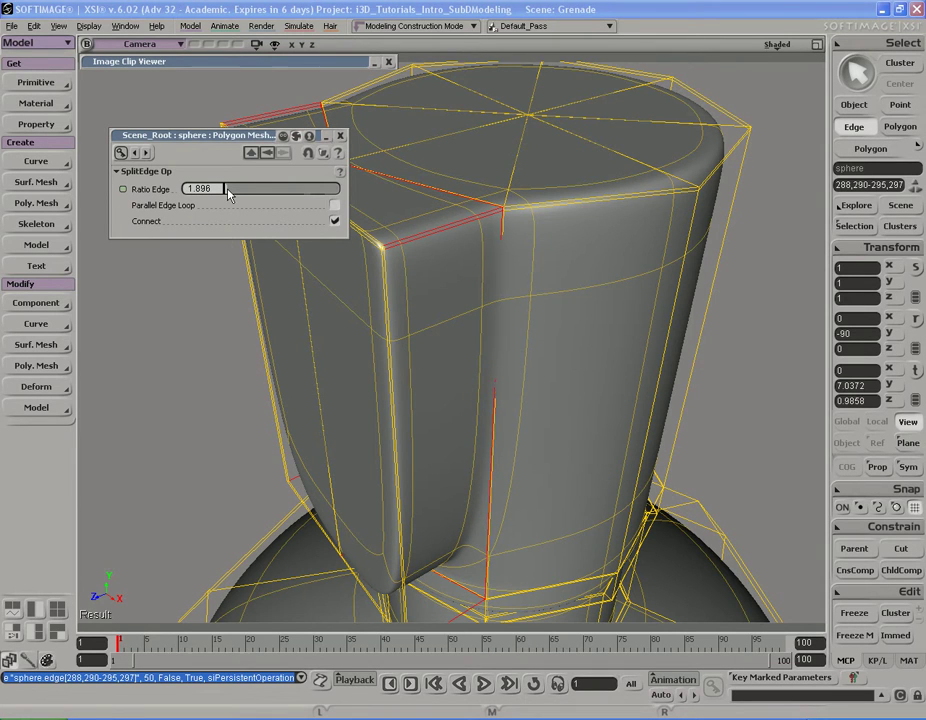
Step: Select the parallel loop of vertical edges running around the column and the extruded block
right_click_drag(465, 337, 478, 322)
middle_click_drag(392, 340, 527, 327)
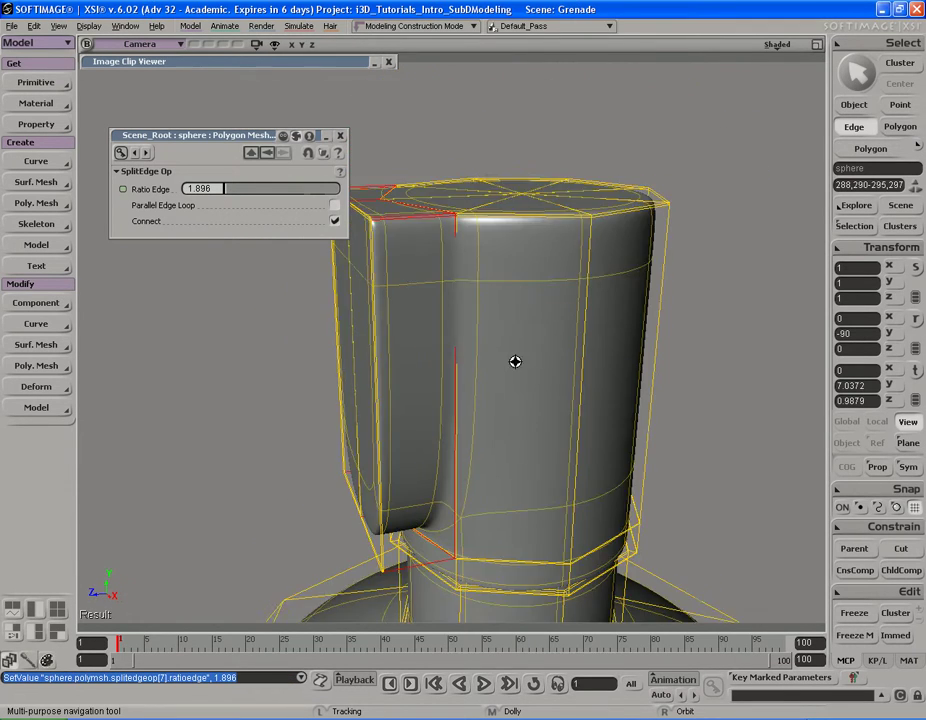
left_click_drag(527, 327, 539, 269)
middle_click_drag(539, 269, 490, 333)
left_click(500, 323)
key("s")
right_click_drag(568, 316, 571, 336)
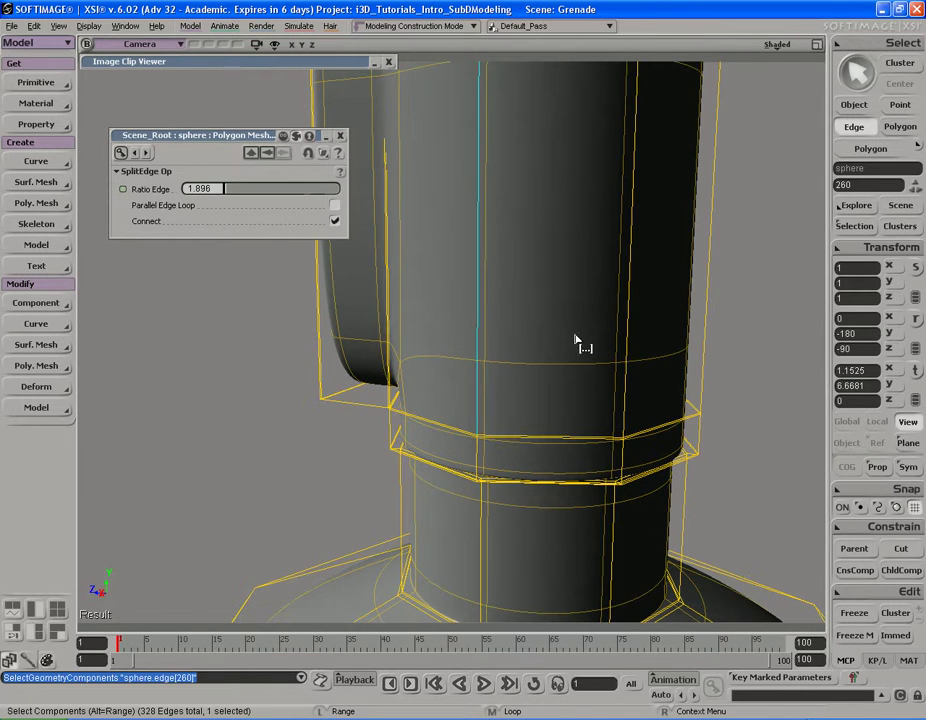
left_click(628, 315, "alt")
key("s")
right_click_drag(653, 312, 548, 291)
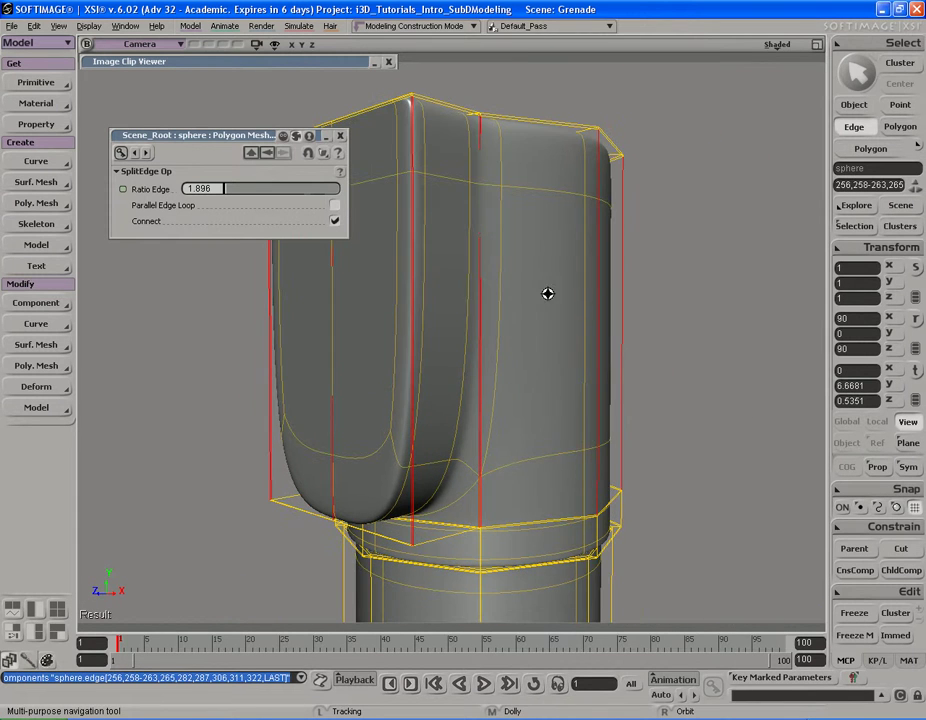
Step: Split the selected vertical edges with split control, connected, at a ratio of 0.639
right_click(512, 360)
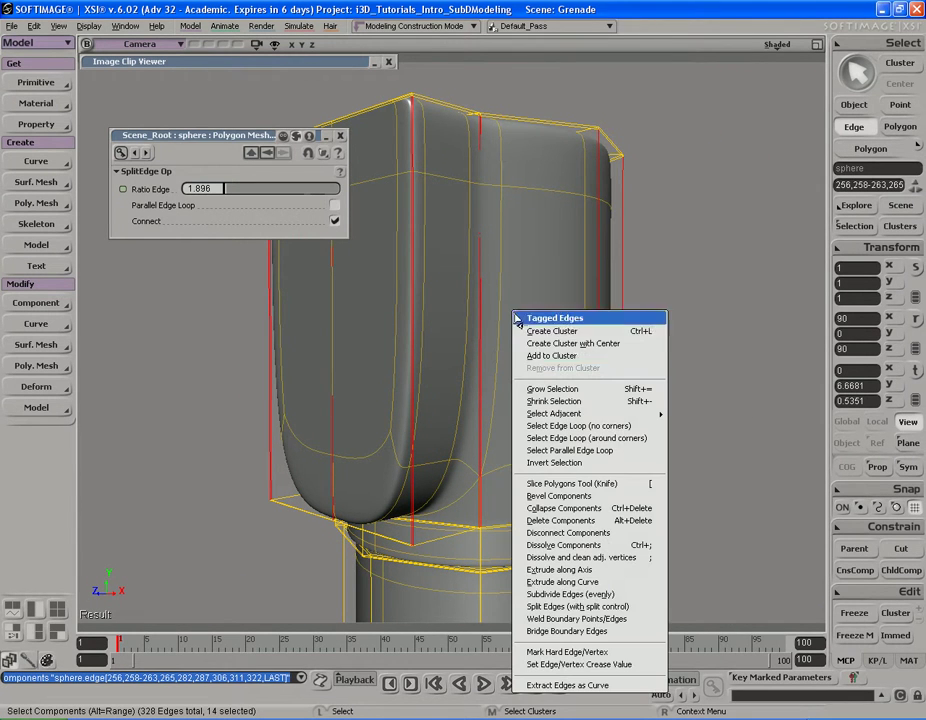
left_click(592, 607)
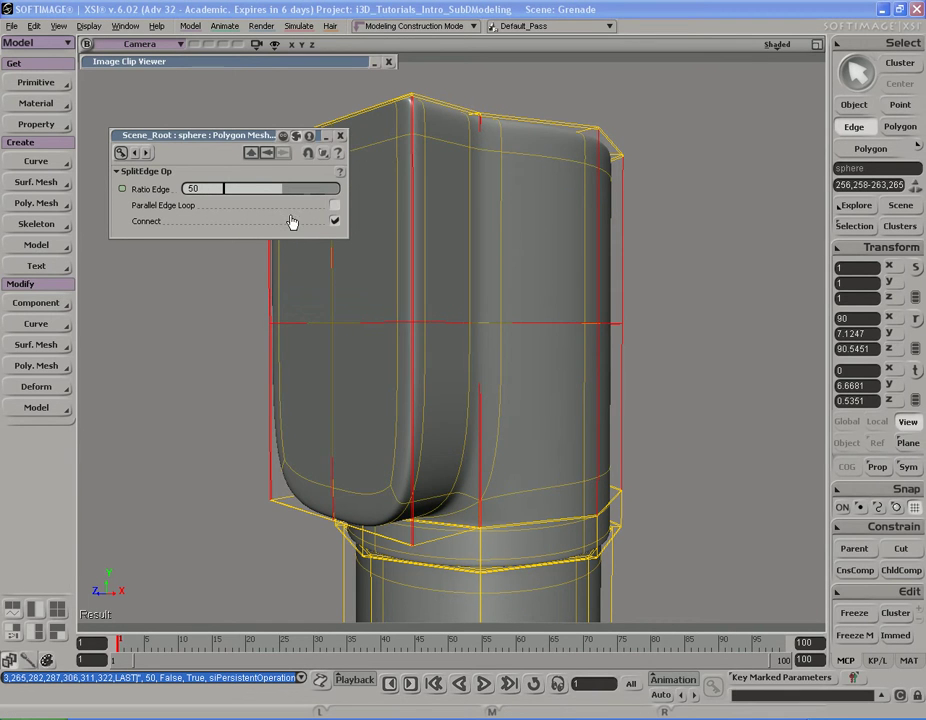
left_click_drag(281, 194, 218, 194)
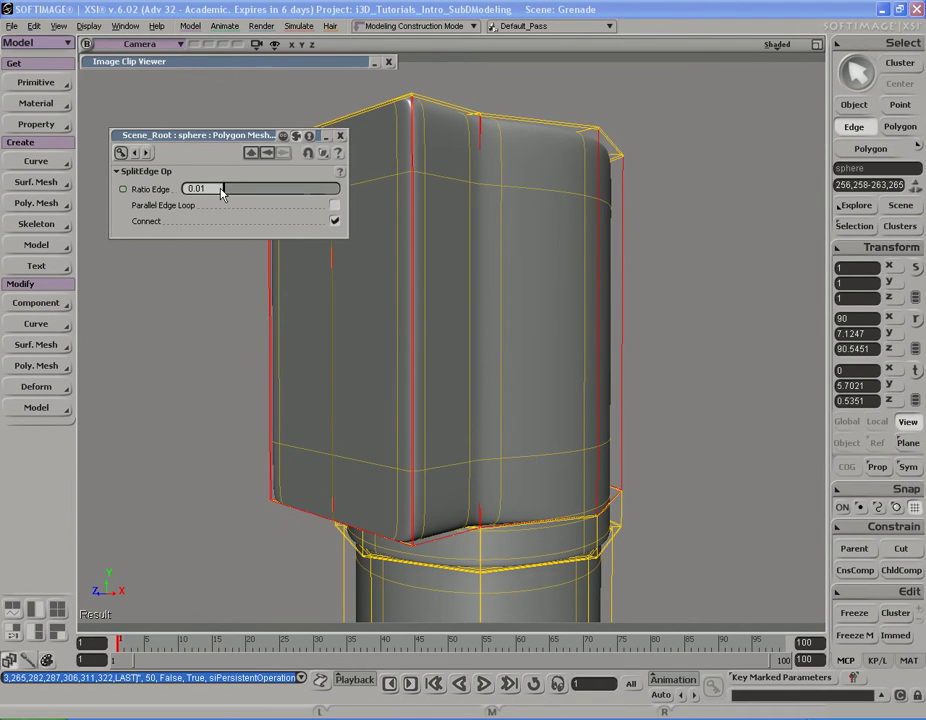
key("s")
left_click_drag(563, 455, 548, 338)
middle_click_drag(548, 338, 482, 387)
right_click_drag(482, 387, 490, 336)
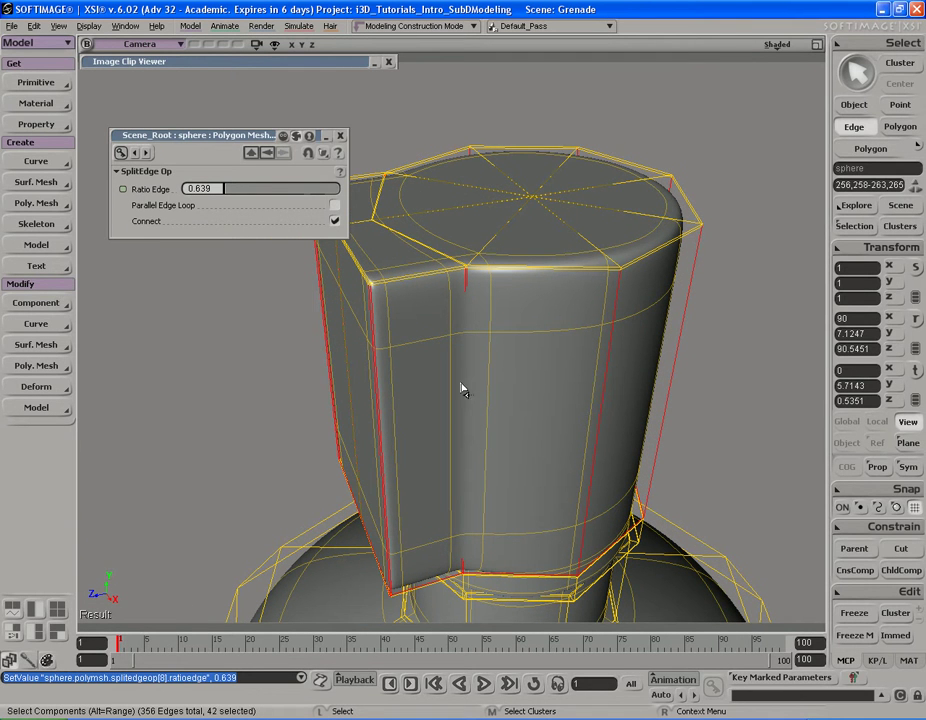
Step: Select the parallel loop of edges joining the block to the column and split it with split control at a ratio of 98.104
right_click_drag(453, 317, 505, 343)
left_click(431, 318)
middle_click(500, 325, "alt")
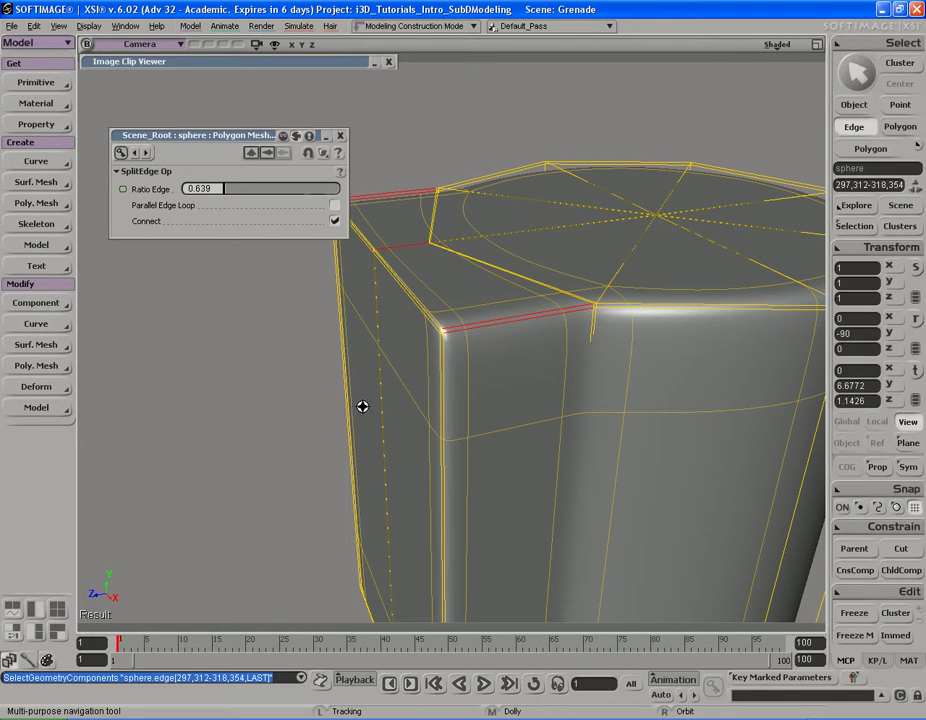
middle_click_drag(465, 387, 488, 395)
right_click_drag(488, 395, 482, 352)
right_click(482, 352)
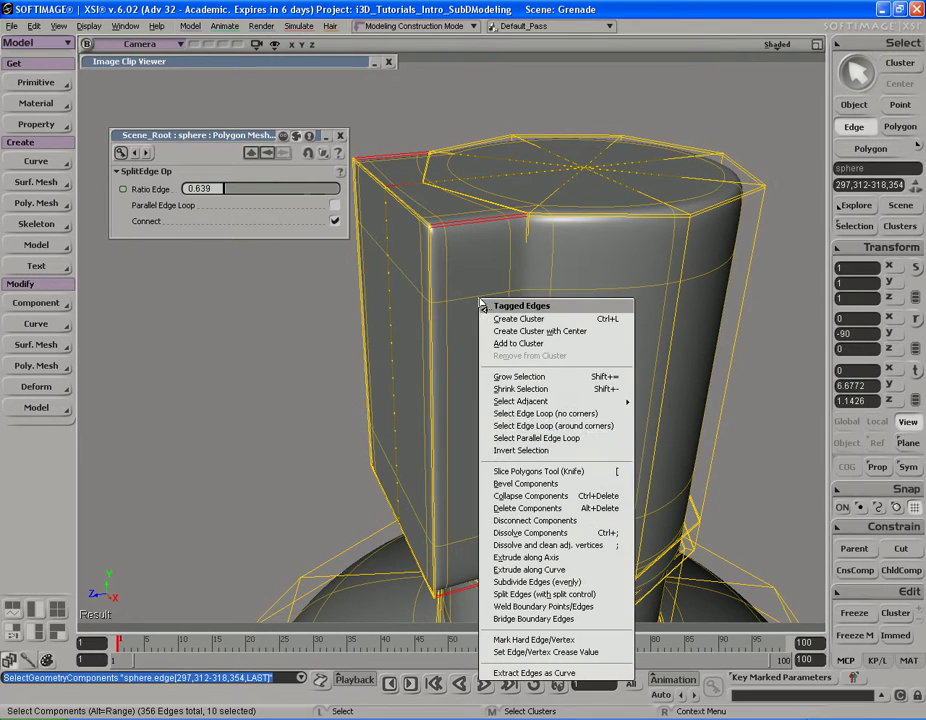
left_click(552, 594)
left_click_drag(290, 198, 338, 190)
key("s")
left_click_drag(676, 221, 614, 341)
middle_click_drag(614, 341, 481, 304)
left_click_drag(328, 191, 338, 195)
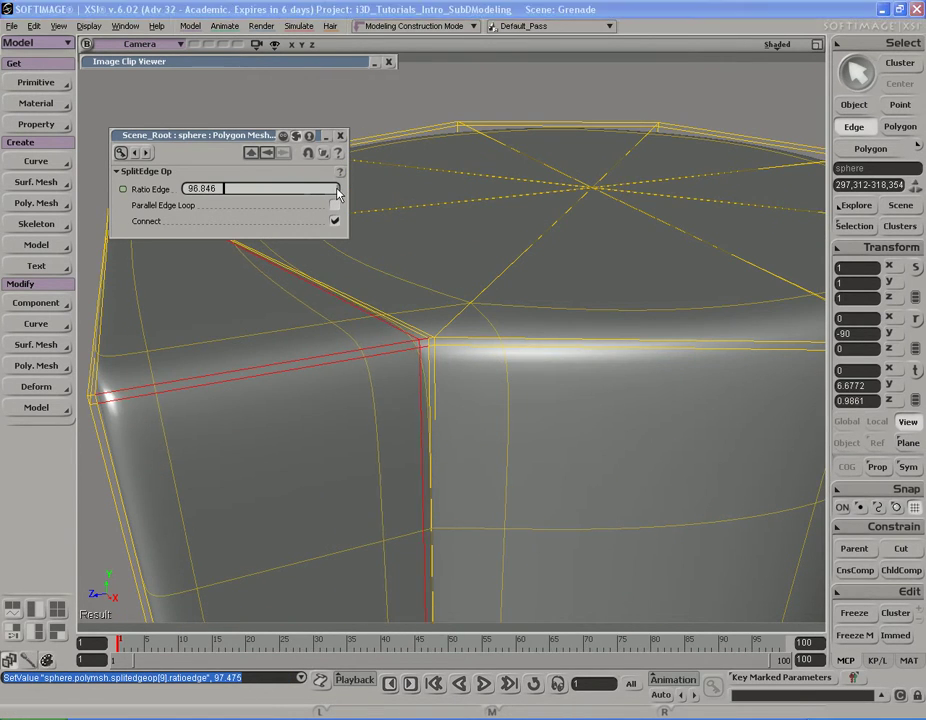
Step: Preview the junction of the block and the column in a render region
middle_click_drag(390, 247, 622, 372)
right_click_drag(492, 380, 548, 328)
key("q")
left_click_drag(373, 211, 541, 418)
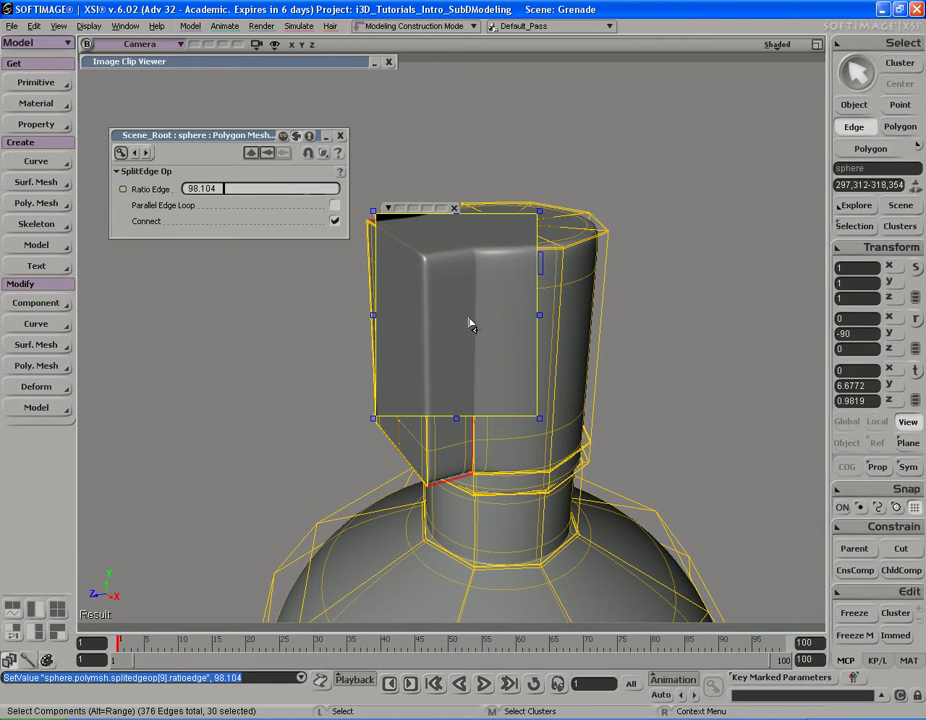
key("q")
middle_click(589, 292)
Step: Examine the new edge loops from several angles and preview the whole fuze body and neck in a render region
key("s")
right_click_drag(541, 278, 543, 322)
left_click_drag(612, 285, 614, 360)
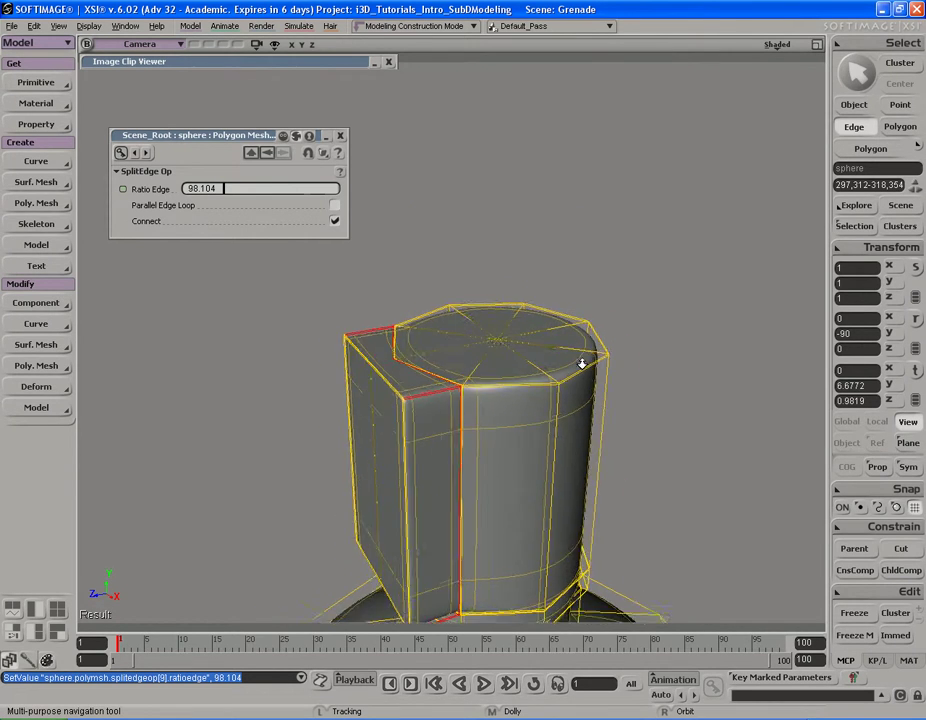
middle_click_drag(614, 360, 418, 376)
right_click_drag(418, 376, 424, 347)
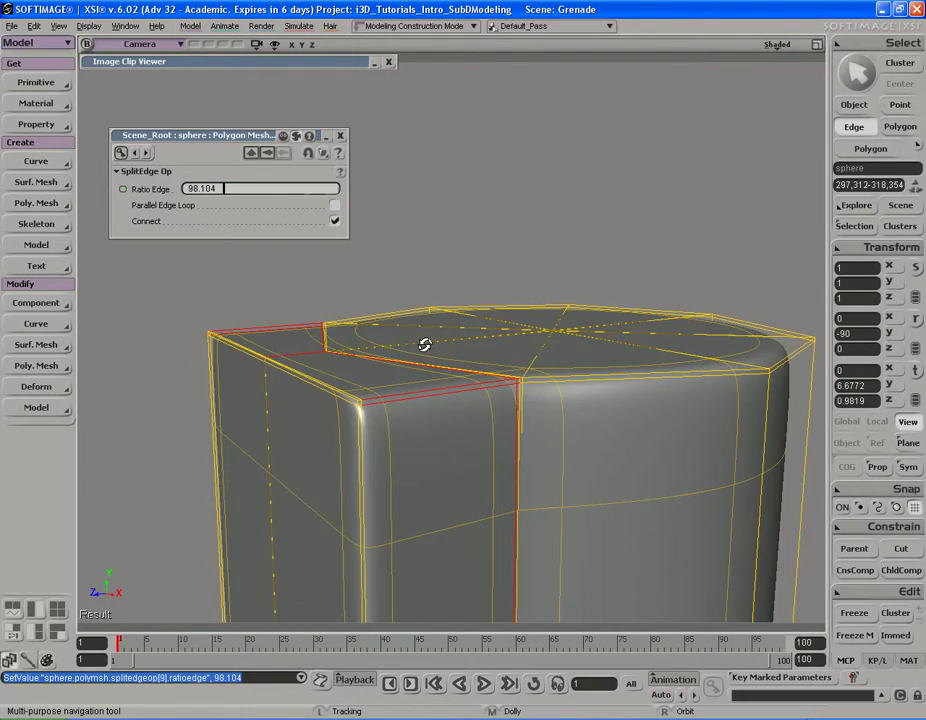
middle_click_drag(424, 347, 508, 353)
right_click_drag(508, 353, 582, 378)
middle_click_drag(582, 378, 525, 329)
right_click_drag(525, 329, 527, 314)
middle_click_drag(300, 391, 517, 393)
left_click_drag(517, 393, 513, 320)
key("q")
left_click_drag(381, 124, 547, 347)
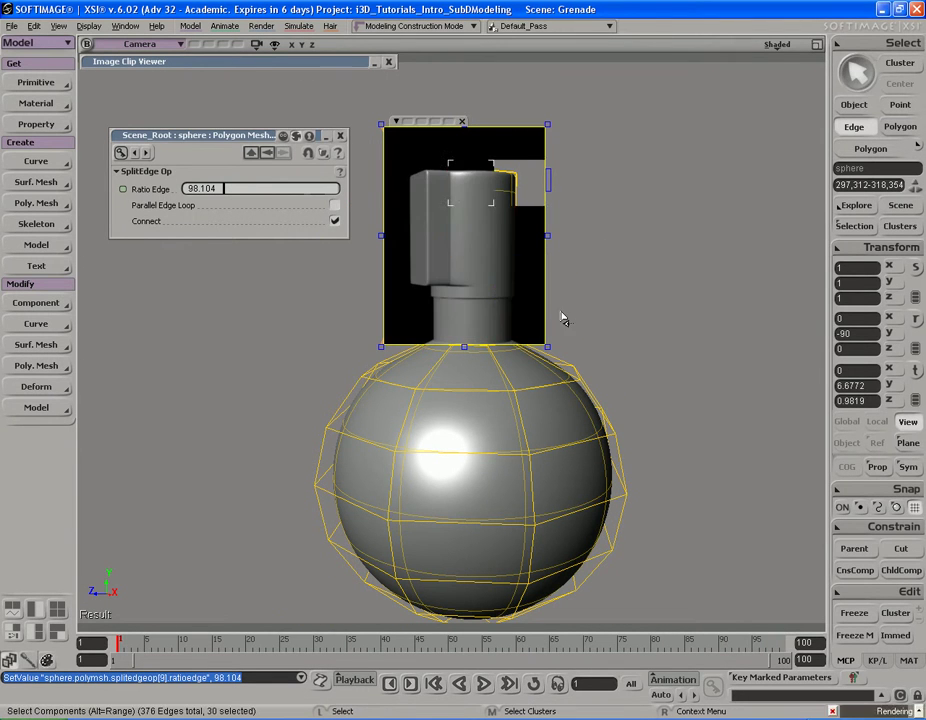
key("q")
middle_click(581, 277)
Step: Close the split settings and compare the fuze body with the grenade reference photo in the Camera view
key("s")
left_click_drag(545, 276, 540, 384)
right_click_drag(540, 384, 588, 387)
middle_click_drag(588, 387, 477, 401)
left_click_drag(477, 401, 476, 352)
left_click(341, 136)
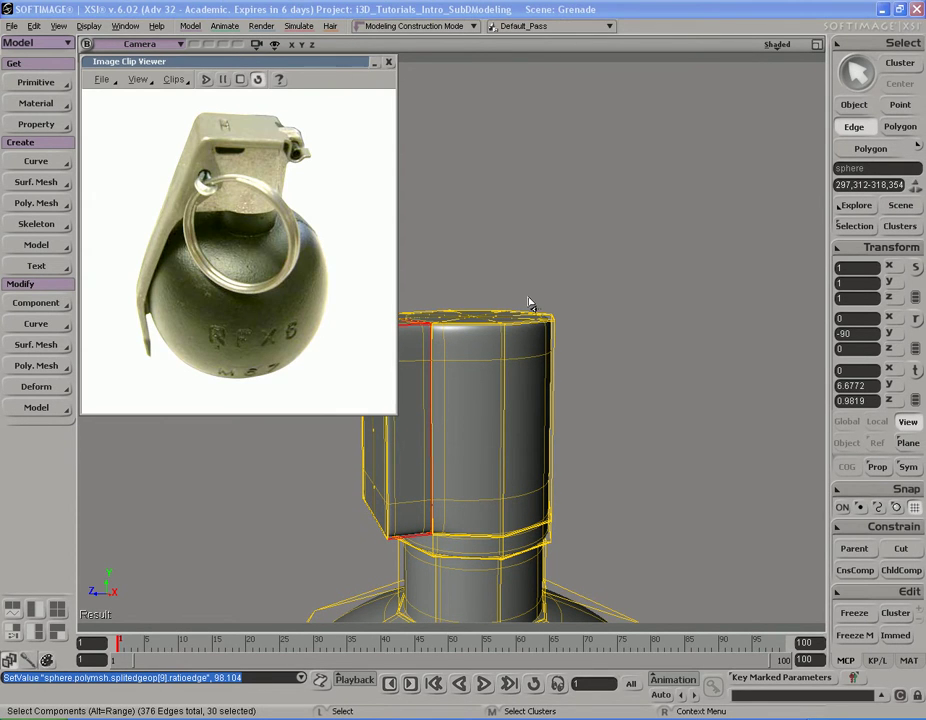
left_click_drag(505, 379, 541, 331)
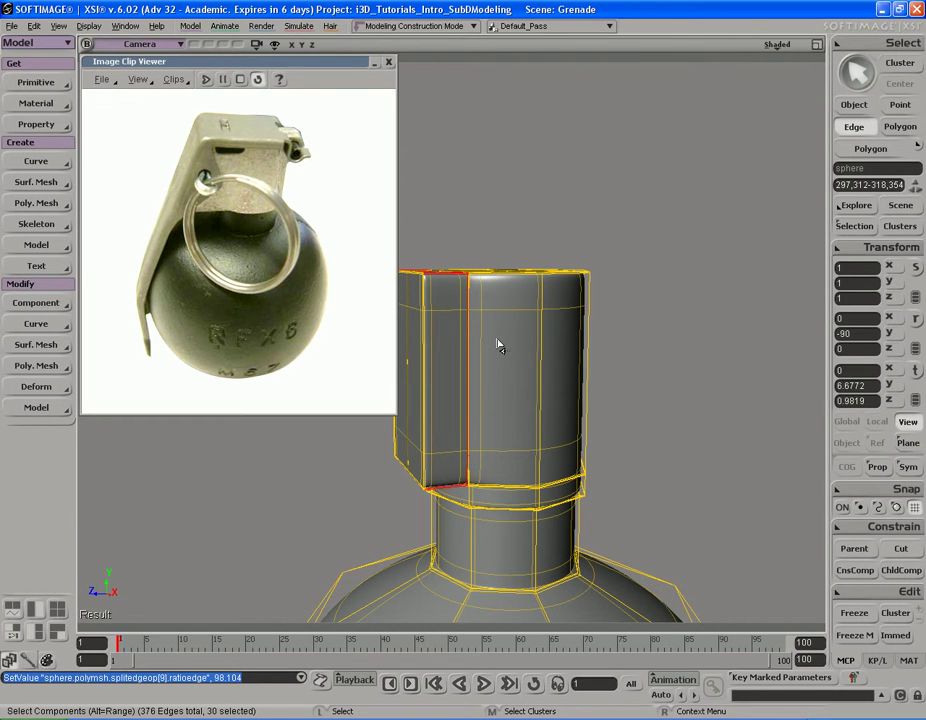
Step: Move the ring of points at the base of the neck up to about Y 3.86 in the Right view, following the reference drawing
key("F12")
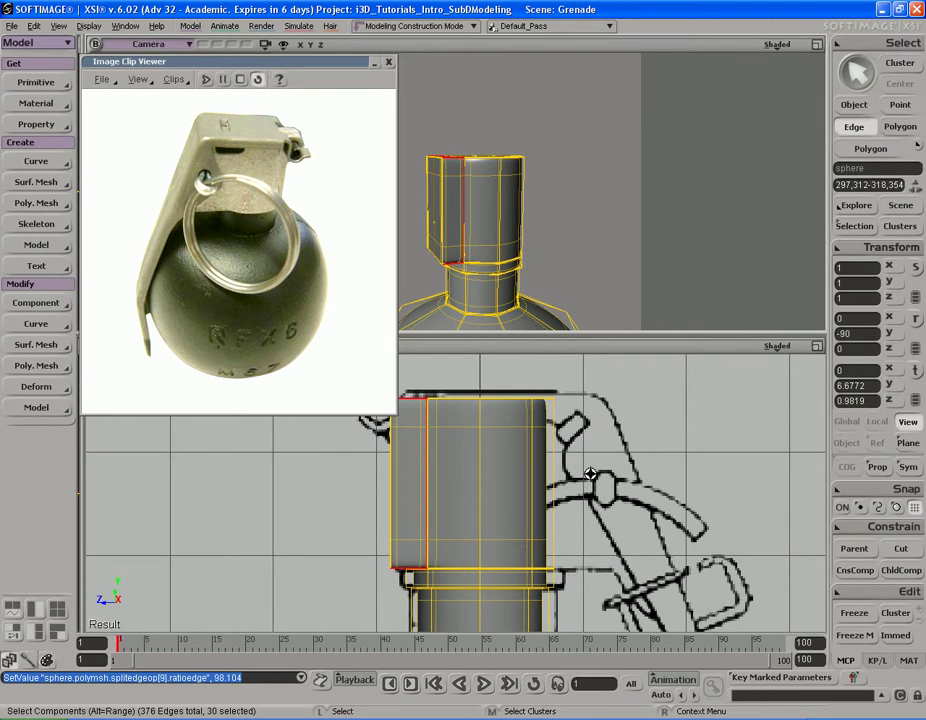
key("s")
middle_click_drag(603, 472, 559, 482)
left_click_drag(559, 482, 557, 373)
middle_click_drag(554, 477, 547, 495)
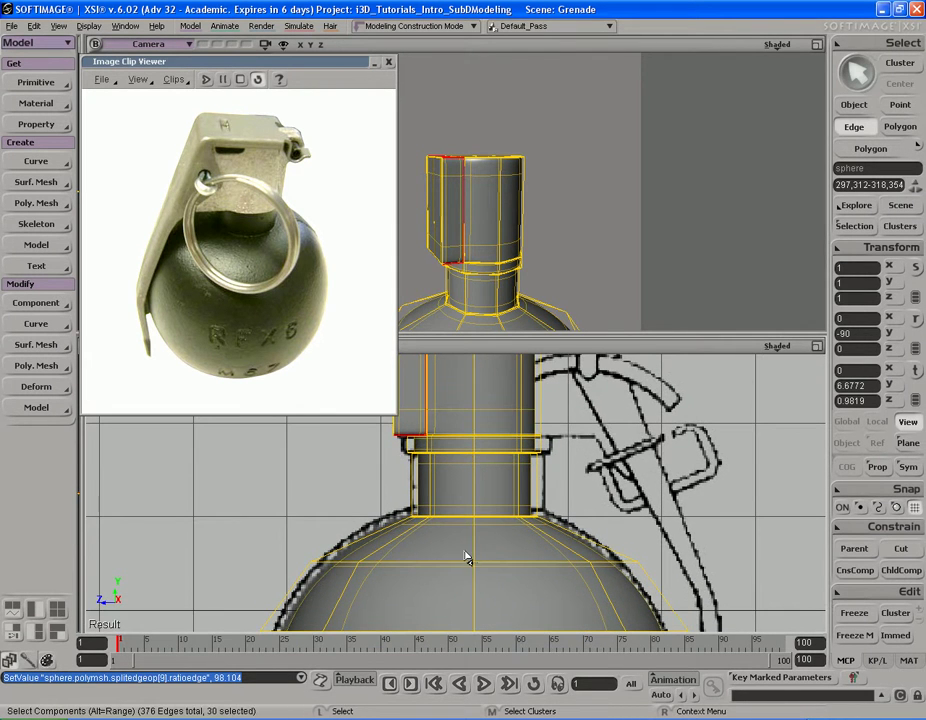
key("t")
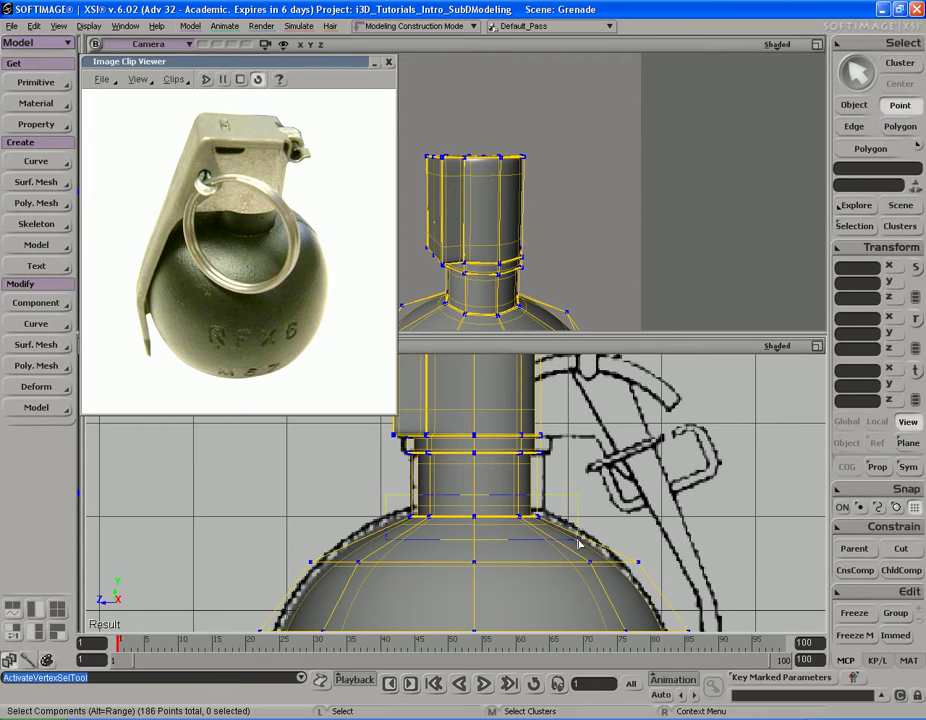
left_click_drag(578, 542, 579, 543)
key("v")
middle_click_drag(568, 580, 567, 573)
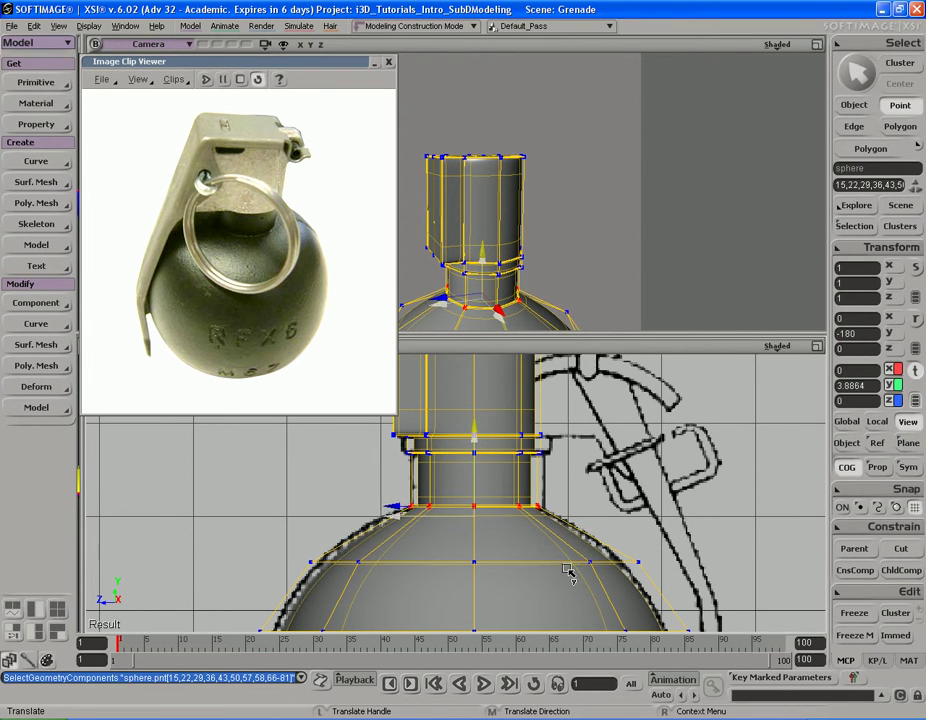
key("s")
middle_click_drag(490, 550, 439, 522)
left_click_drag(439, 522, 482, 515)
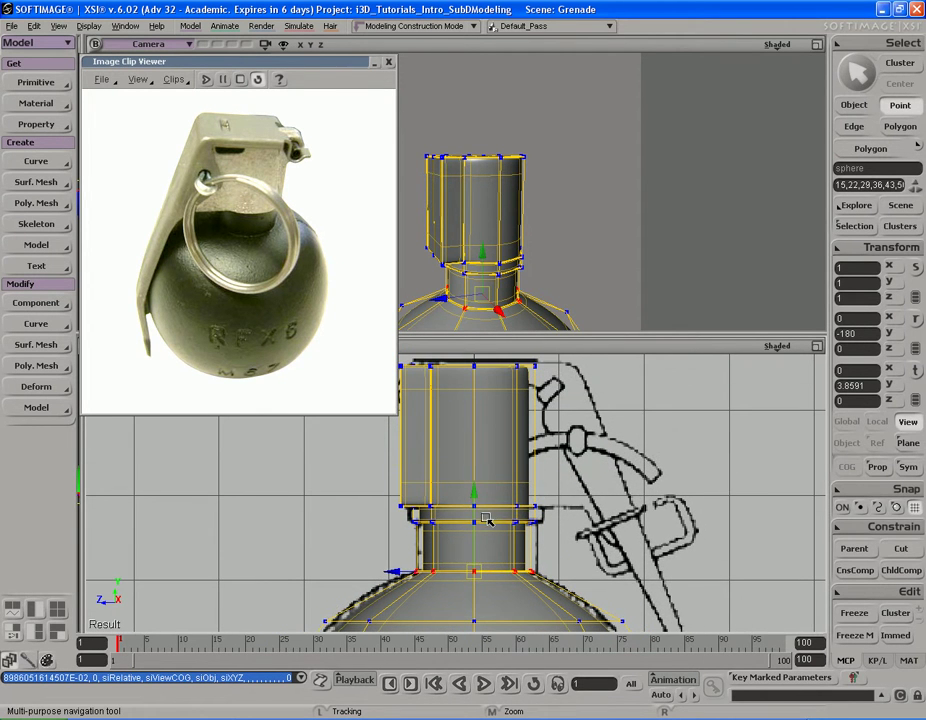
left_click_drag(502, 472, 500, 477)
left_click(570, 483)
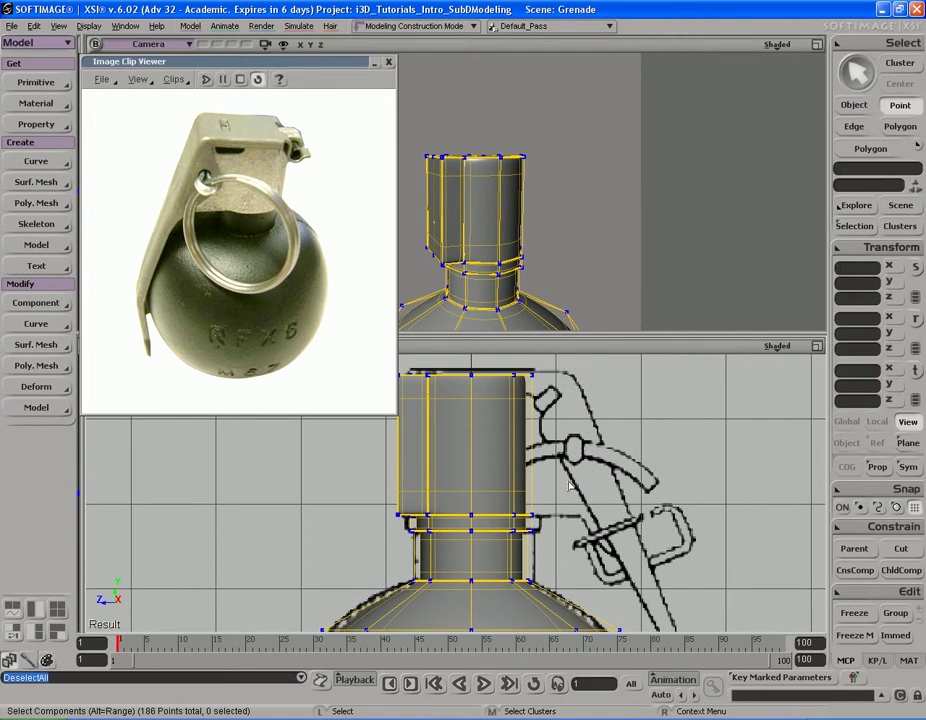
Step: Switch to object selection and compare the fuze body with the reference drawing and photo, checking its back in the Camera view
key("space")
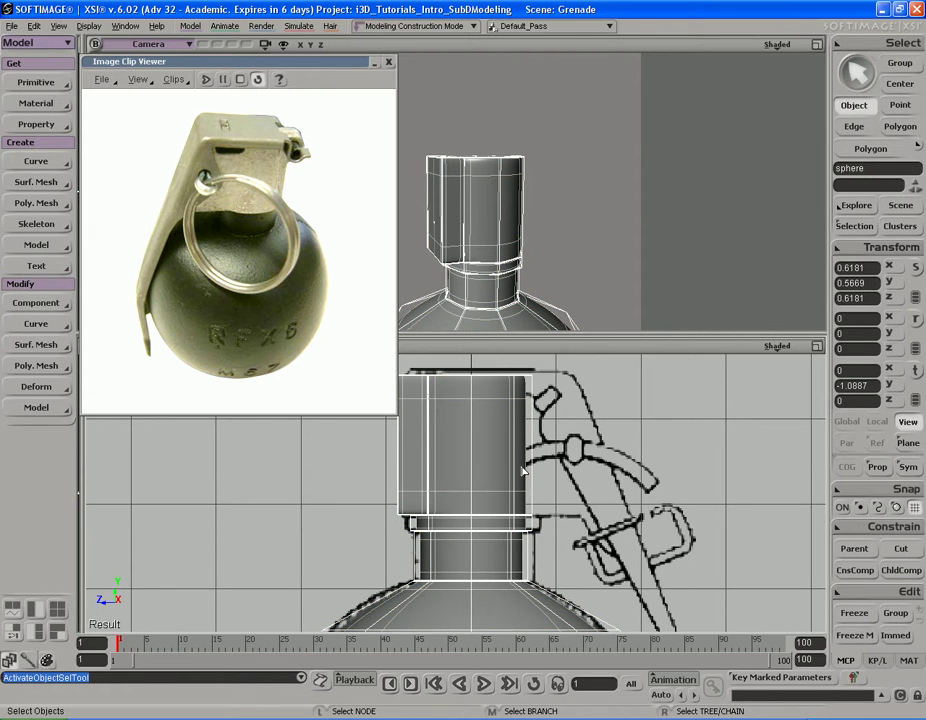
mouse_move(519, 460)
left_mouse_down()
mouse_move(528, 474)
mouse_move(504, 486)
mouse_move(492, 478)
mouse_move(482, 436)
left_mouse_up()
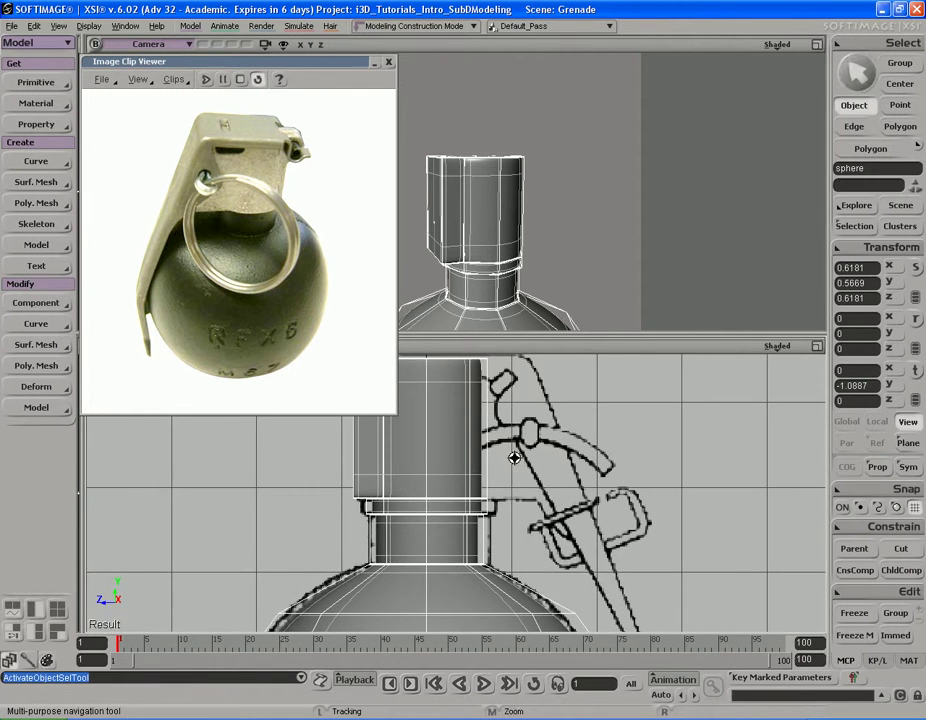
left_click_drag(537, 488, 534, 504)
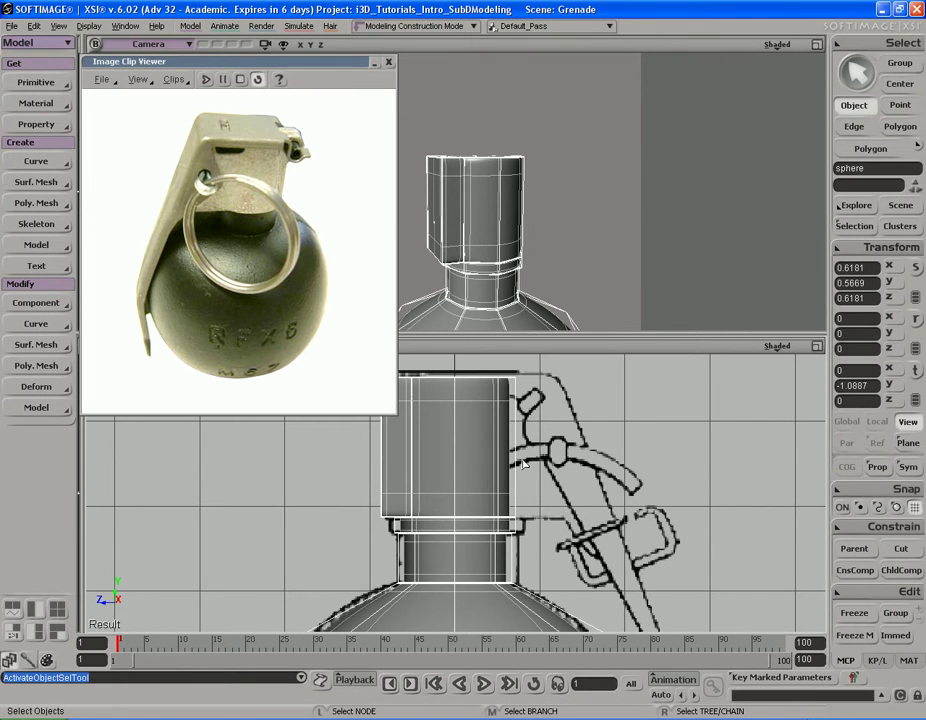
key("s")
right_click_drag(536, 233, 500, 240)
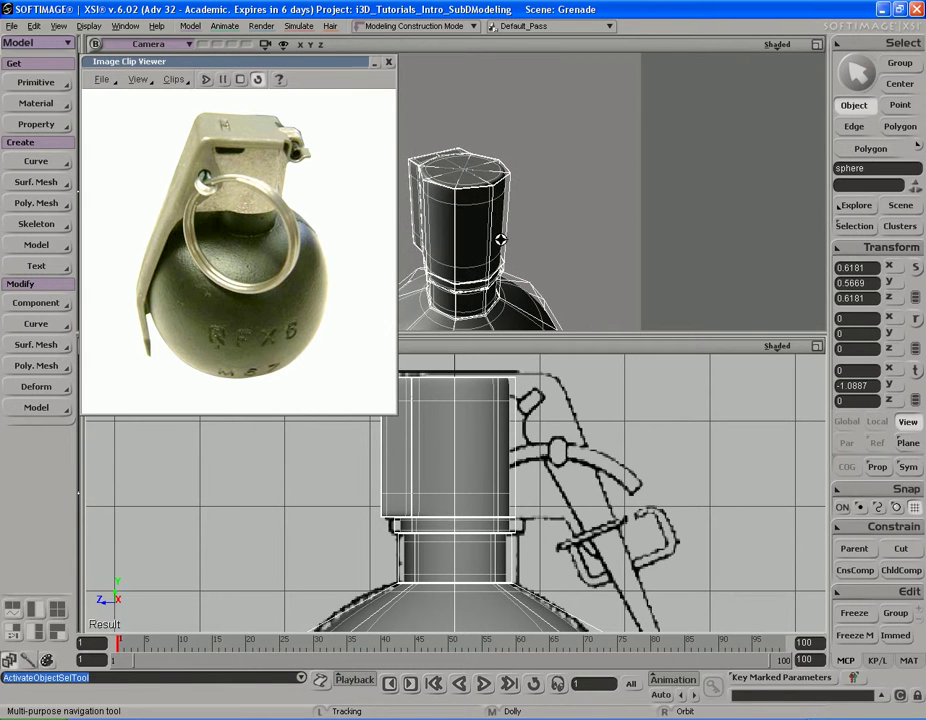
double_click(350, 63)
key("s")
middle_click_drag(642, 257, 562, 252)
left_click_drag(562, 252, 549, 223)
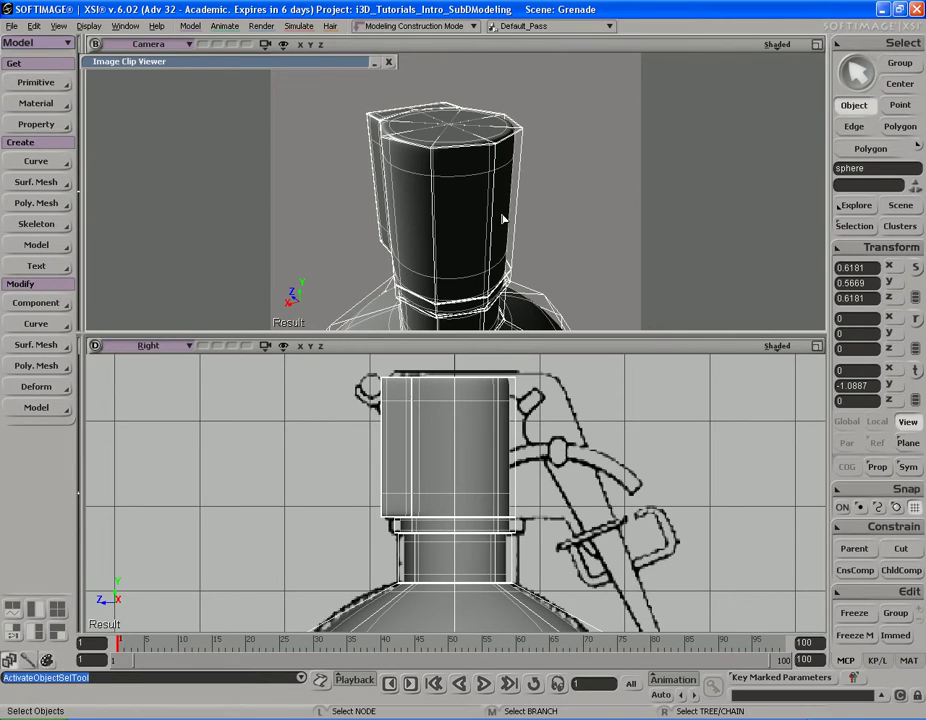
Step: Select the two large polygons on the fuze body's side opposite the flat block, plus the thin polygons along their upper edge
key("u")
key("F12")
right_click_drag(529, 428, 517, 393)
left_click(403, 376)
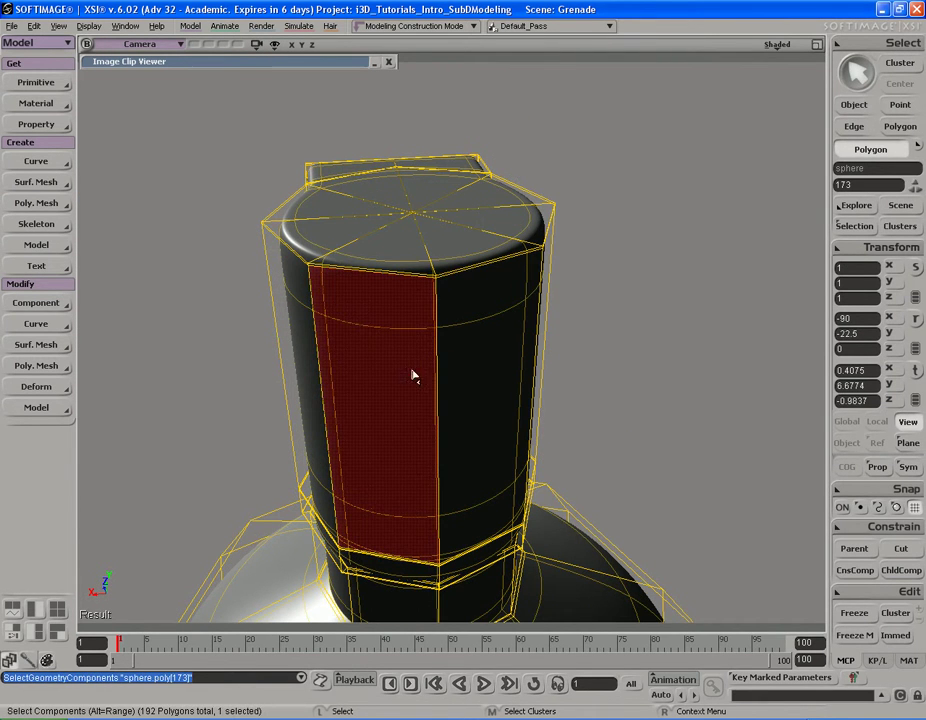
left_click(480, 375, "shift")
mouse_move(482, 389)
right_mouse_down()
mouse_move(517, 356)
mouse_move(532, 308)
mouse_move(485, 388)
right_mouse_up()
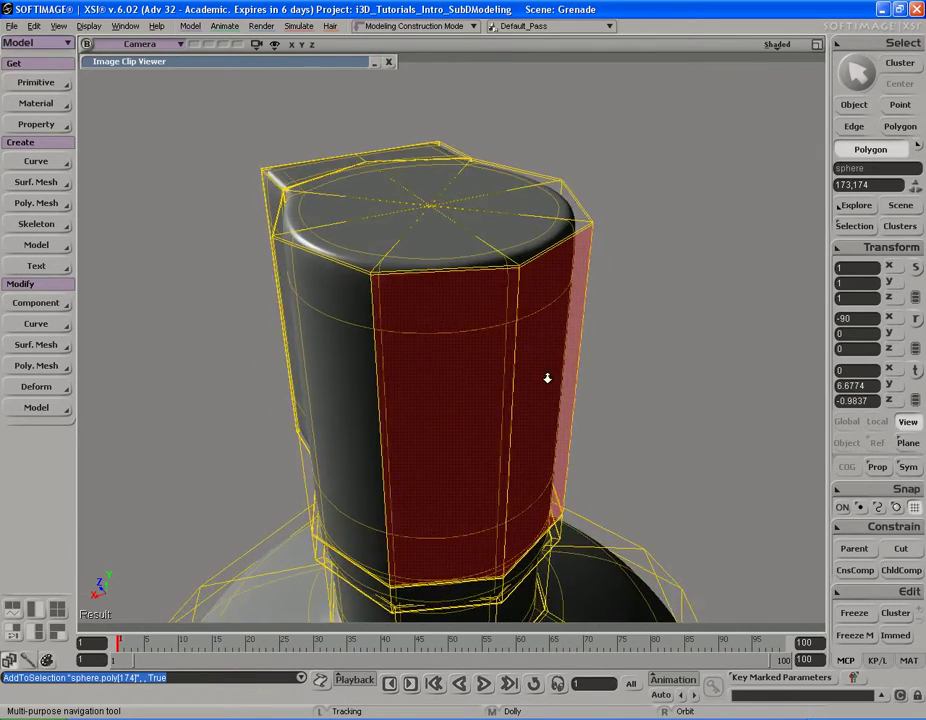
middle_click_drag(566, 372, 455, 389)
left_click(471, 206, "shift")
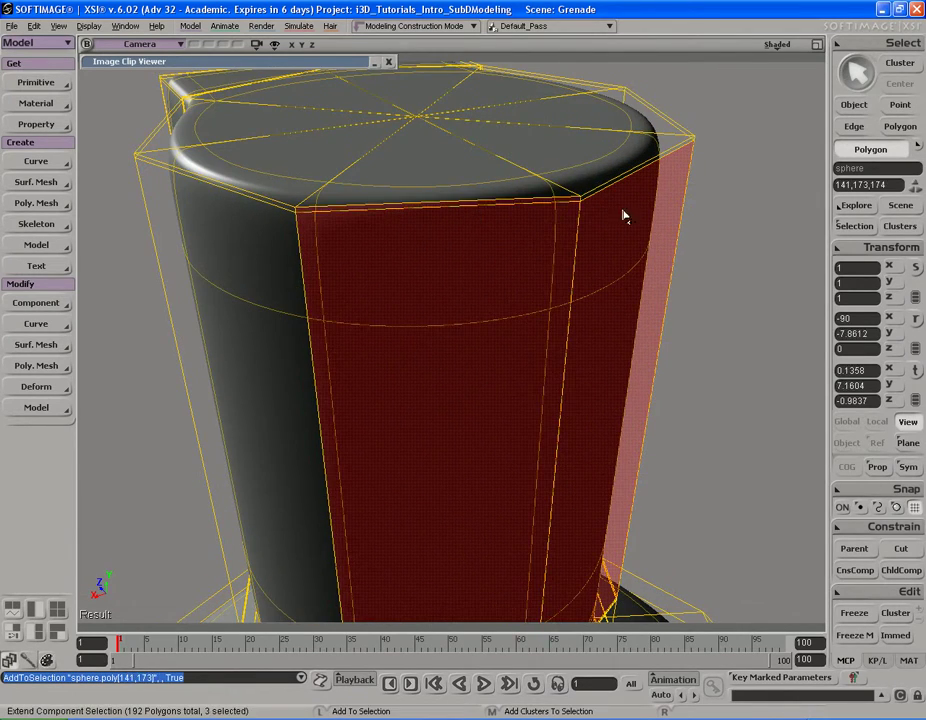
left_click(617, 187, "shift")
Step: Add the two thin polygons along the lower edge of the fuze body's back to the selection
right_click_drag(577, 304, 466, 444)
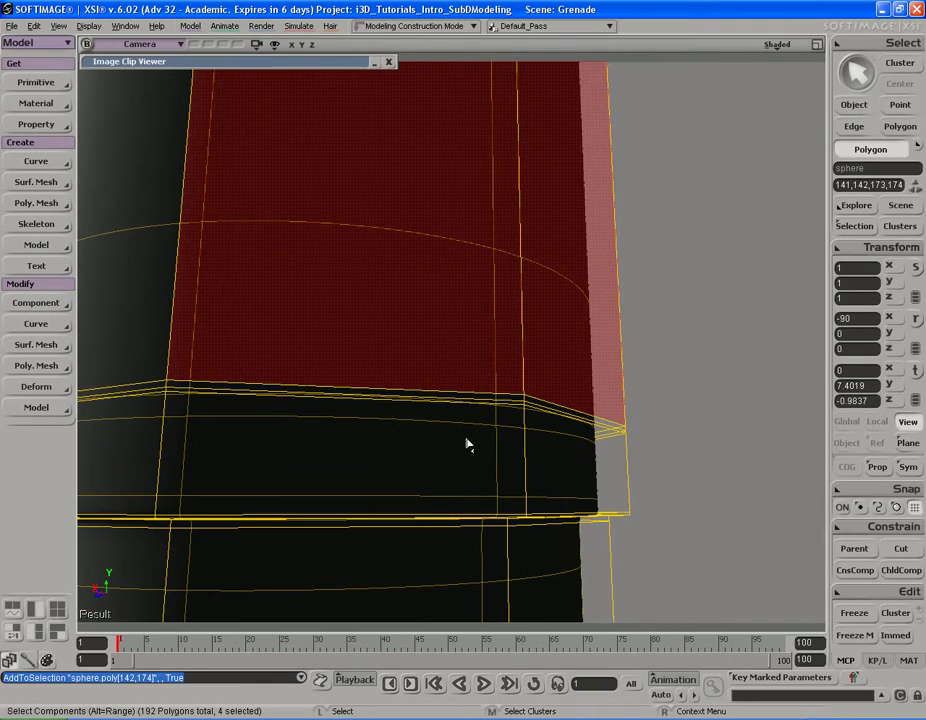
left_click(411, 398, "shift")
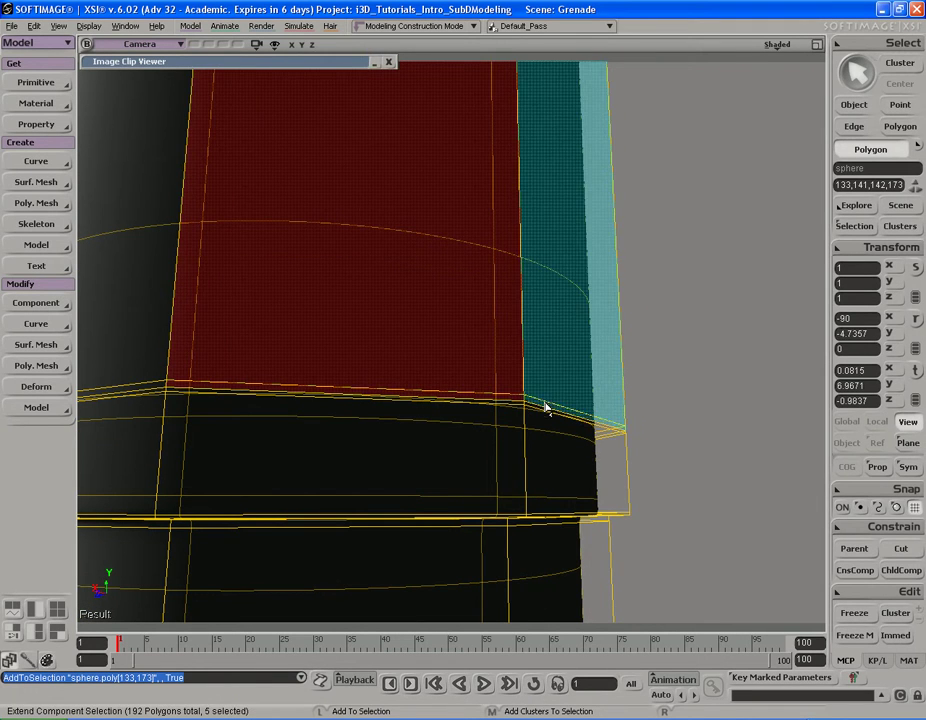
left_click(545, 405, "shift")
key("s")
right_click_drag(406, 397, 402, 431)
middle_click_drag(368, 424, 500, 421)
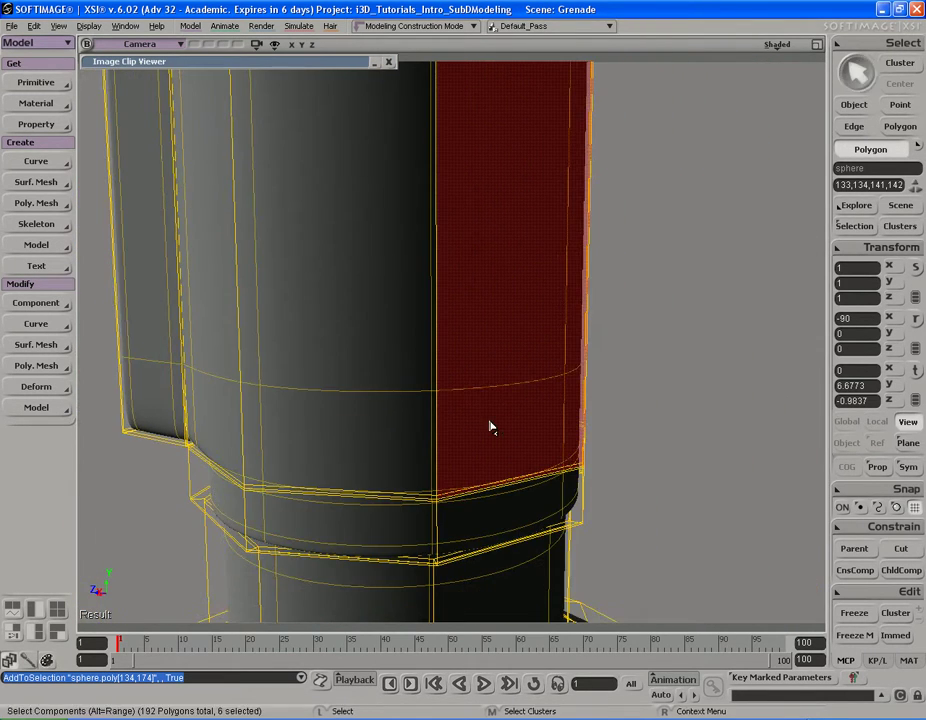
right_click_drag(436, 426, 437, 433)
key("s")
right_click_drag(497, 345, 401, 395)
middle_click_drag(401, 395, 482, 362)
left_click_drag(482, 362, 474, 410)
right_click_drag(474, 410, 525, 401)
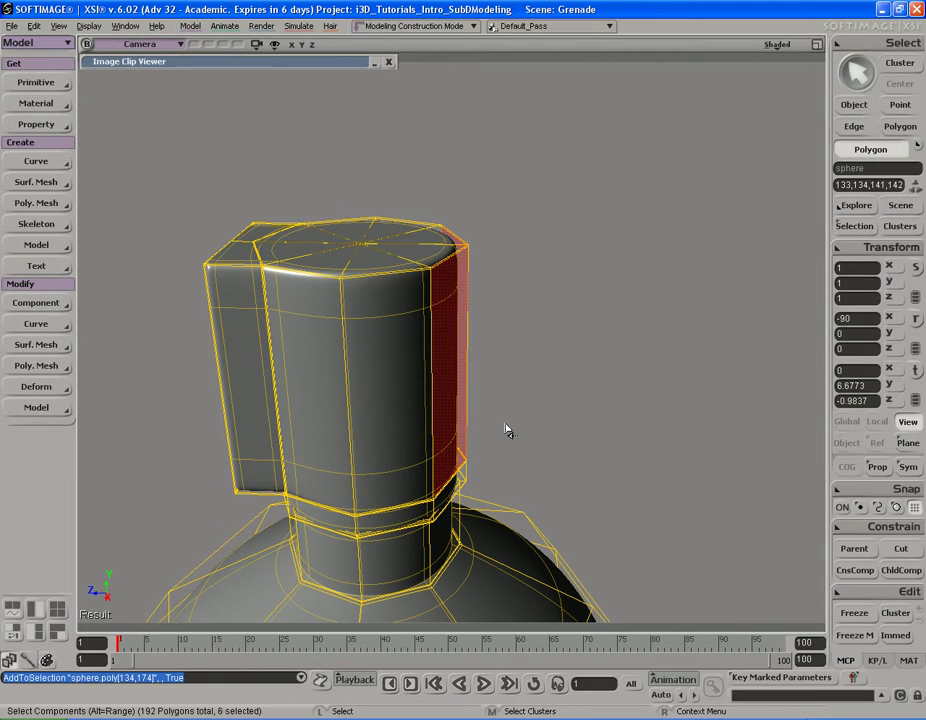
Step: Move the selected back polygons outward to about Z -1.71, following the reference drawing in the Right view
key("v")
left_click_drag(577, 463, 553, 451)
key("F12")
key("s")
middle_click_drag(632, 474, 618, 469)
left_click_drag(618, 469, 610, 488)
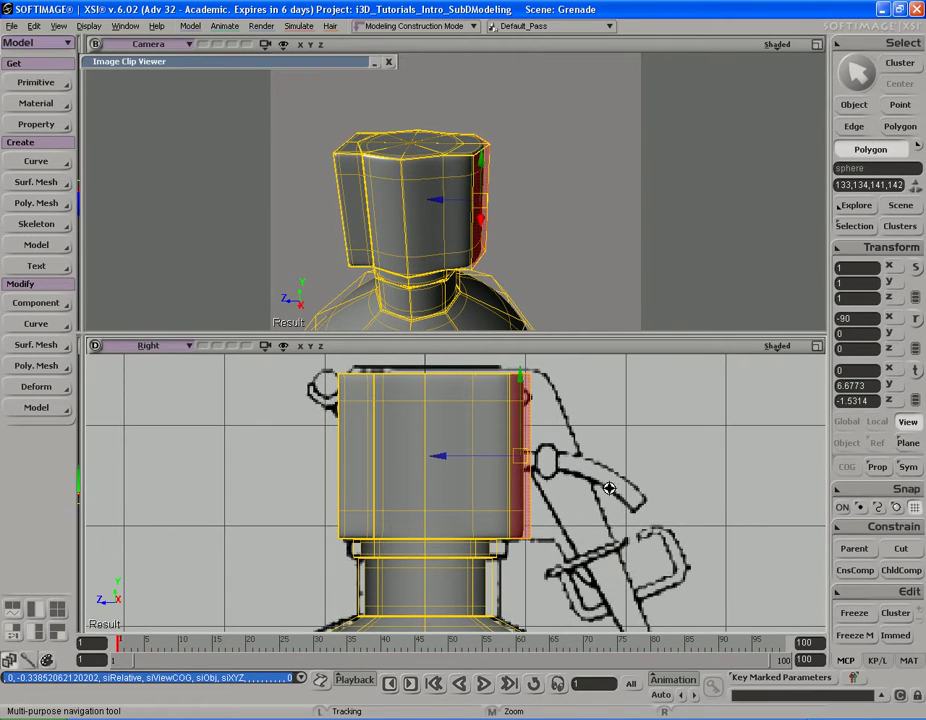
middle_click_drag(655, 459, 620, 461)
left_click_drag(621, 462, 672, 461)
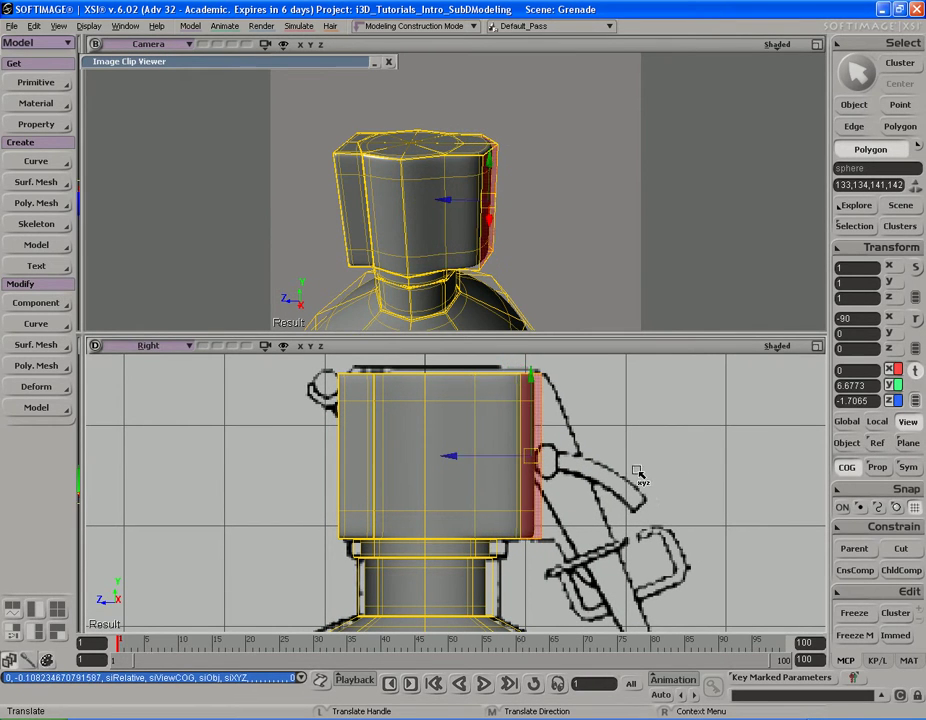
Step: Scale the back polygons flat along Z and move the flattened face slightly outward to match the reference drawing
key("x")
left_click_drag(626, 478, 684, 480)
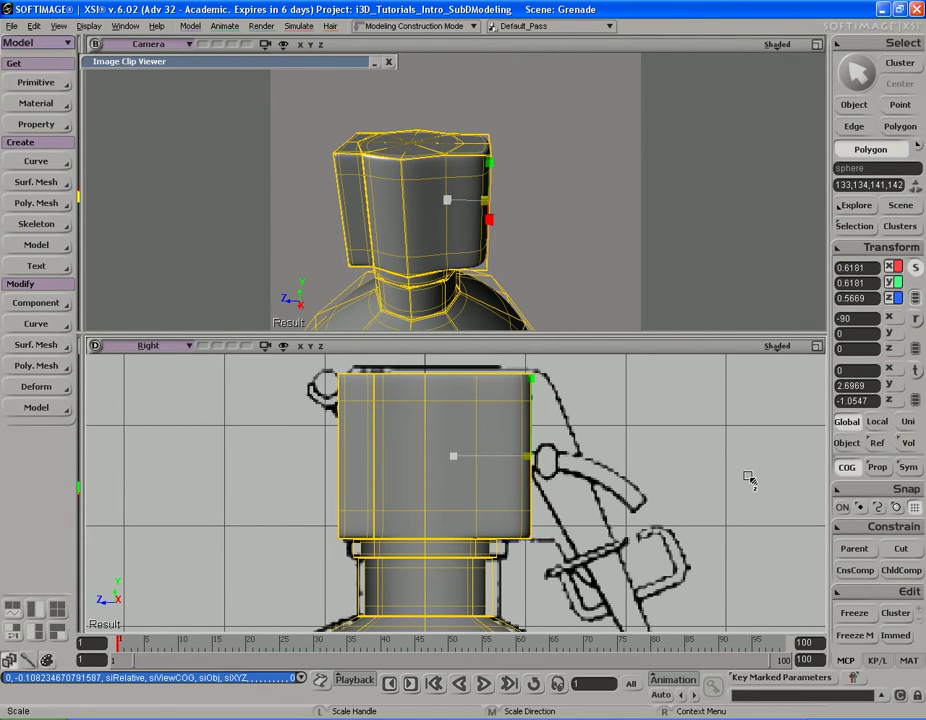
key("s")
middle_click_drag(750, 476, 696, 472)
left_click_drag(695, 471, 672, 475)
key("x")
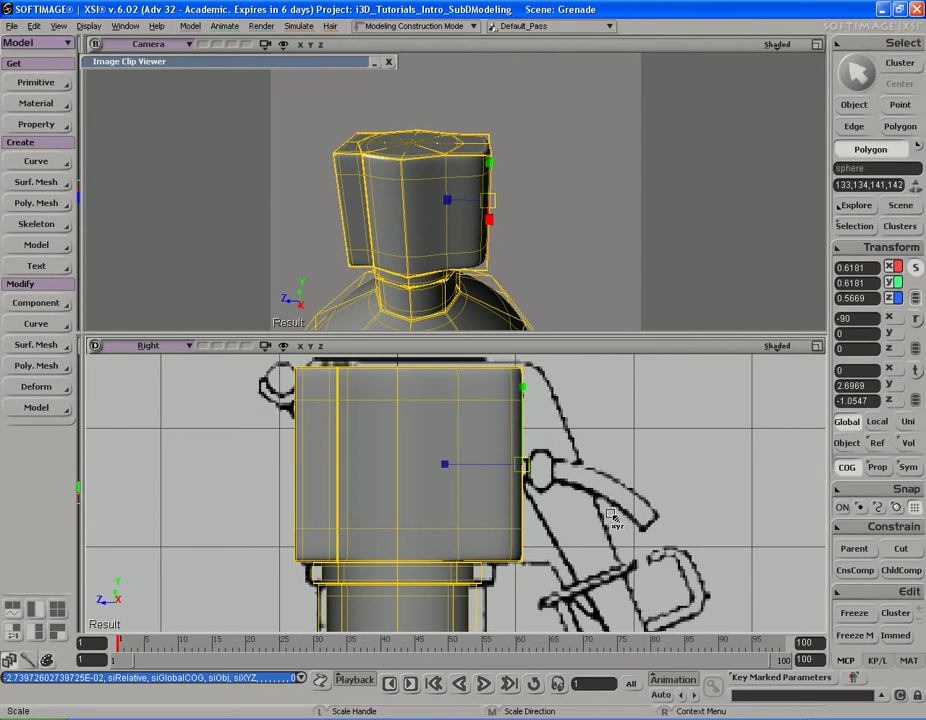
key("v")
left_click_drag(590, 495, 592, 497)
Step: Move the points along the back face's lower edge out to about Z -2.95, so the back slants like the reference drawing
key("s")
left_click_drag(591, 546, 574, 507)
key("t")
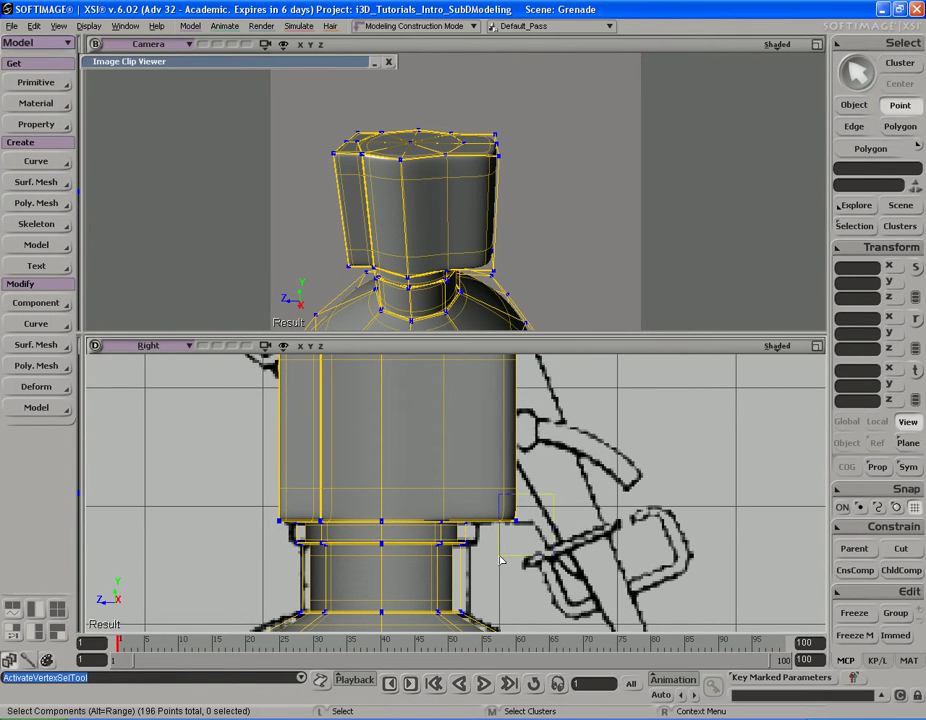
left_click_drag(499, 562, 597, 555)
key("v")
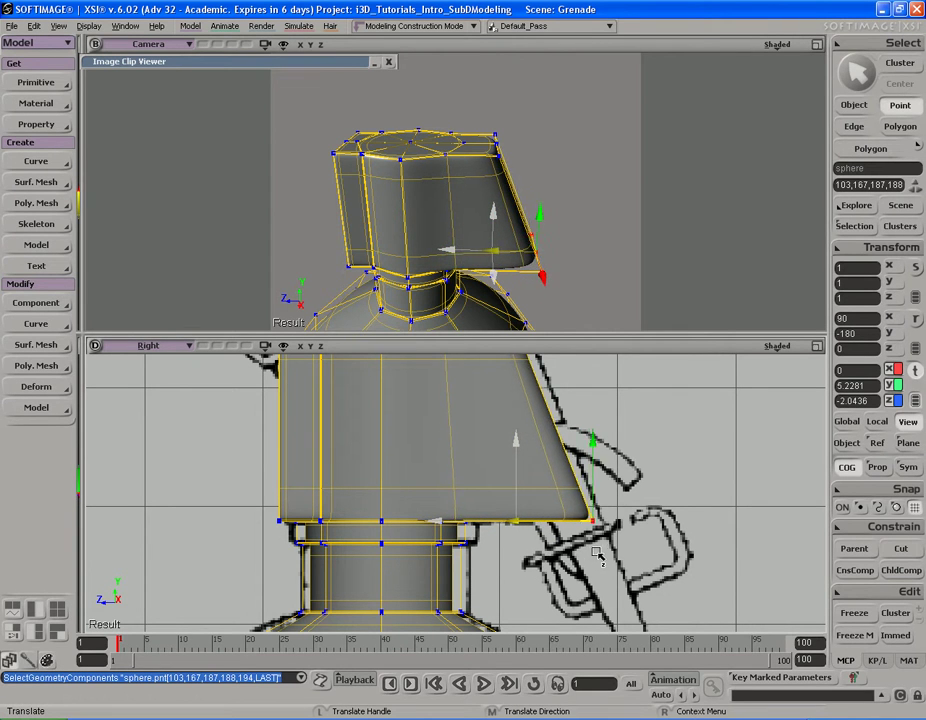
key("s")
middle_click_drag(602, 554, 652, 549)
left_click_drag(564, 459, 565, 482)
middle_click_drag(619, 488, 554, 488)
Step: Examine the slanted back of the fuze body from above and below in the Camera view
key("s")
mouse_move(552, 210)
right_mouse_down()
mouse_move(493, 222)
mouse_move(490, 203)
mouse_move(558, 209)
right_mouse_up()
middle_click_drag(558, 209, 508, 226)
right_click_drag(508, 226, 489, 218)
right_click_drag(506, 228, 519, 208)
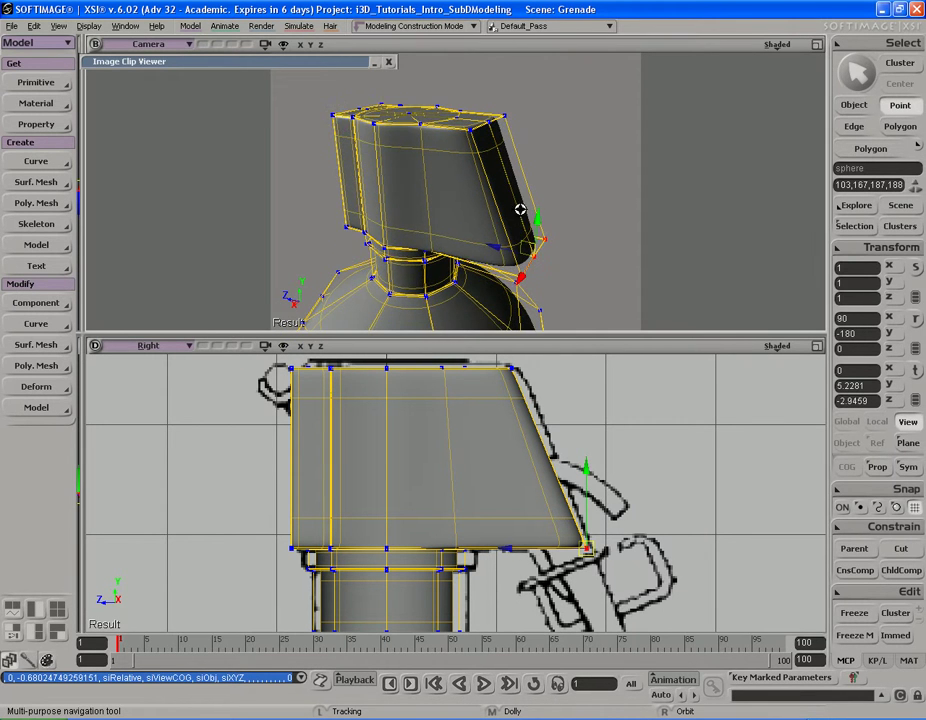
key("v")
key("s")
left_click_drag(506, 455, 506, 492)
right_click_drag(444, 165, 513, 101)
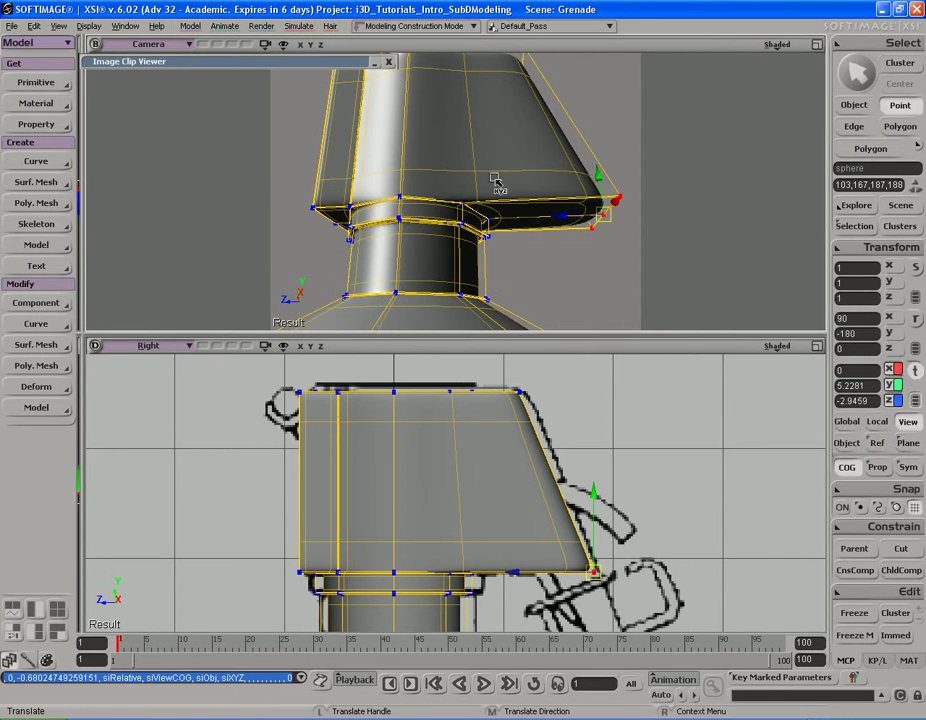
right_click_drag(518, 150, 538, 232)
scroll(554, 236, "up", 3)
key("F12")
right_click_drag(559, 319, 496, 269)
scroll(570, 291, "down", 3)
Step: Split the ring of parallel edges running around the slanted back extension, with connected edges and a ratio of 1.268
key("i")
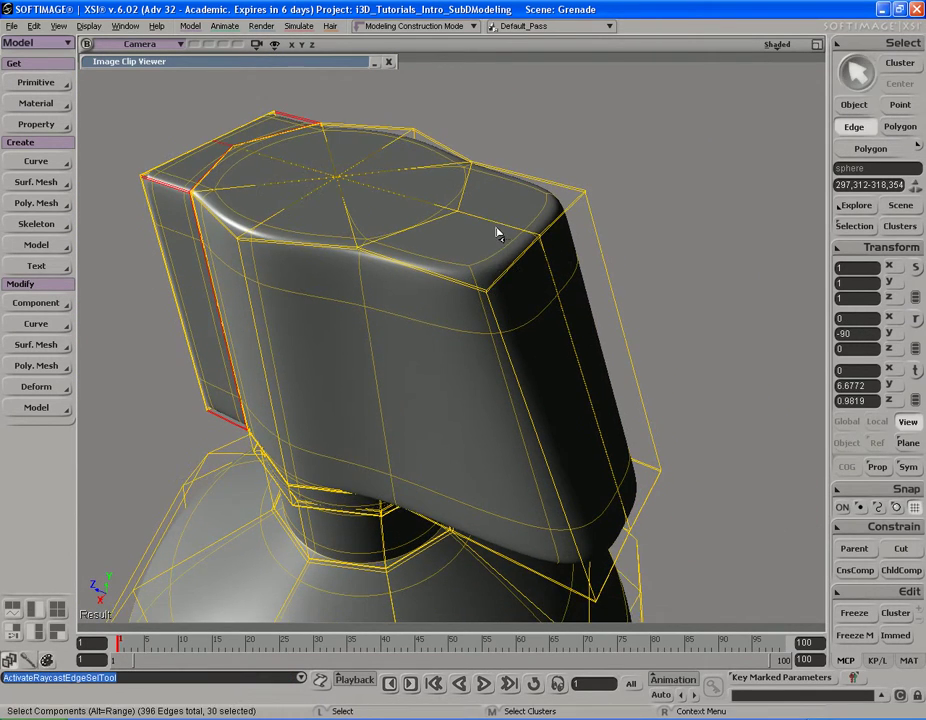
left_click(489, 242)
middle_click_drag(537, 312, 406, 303)
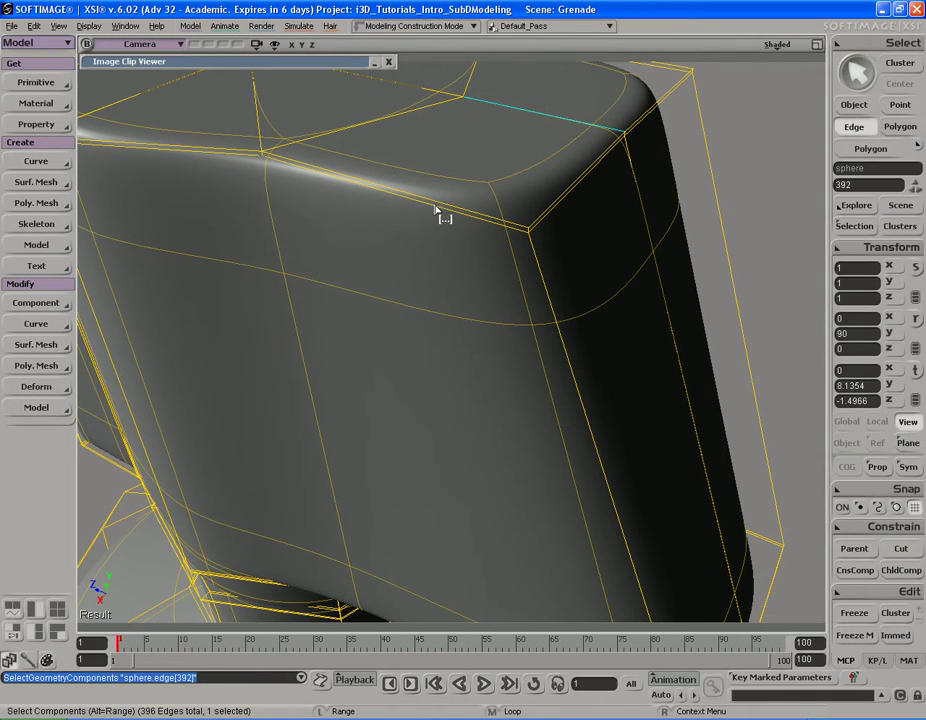
middle_click(436, 215, "alt")
middle_click_drag(436, 215, 537, 291)
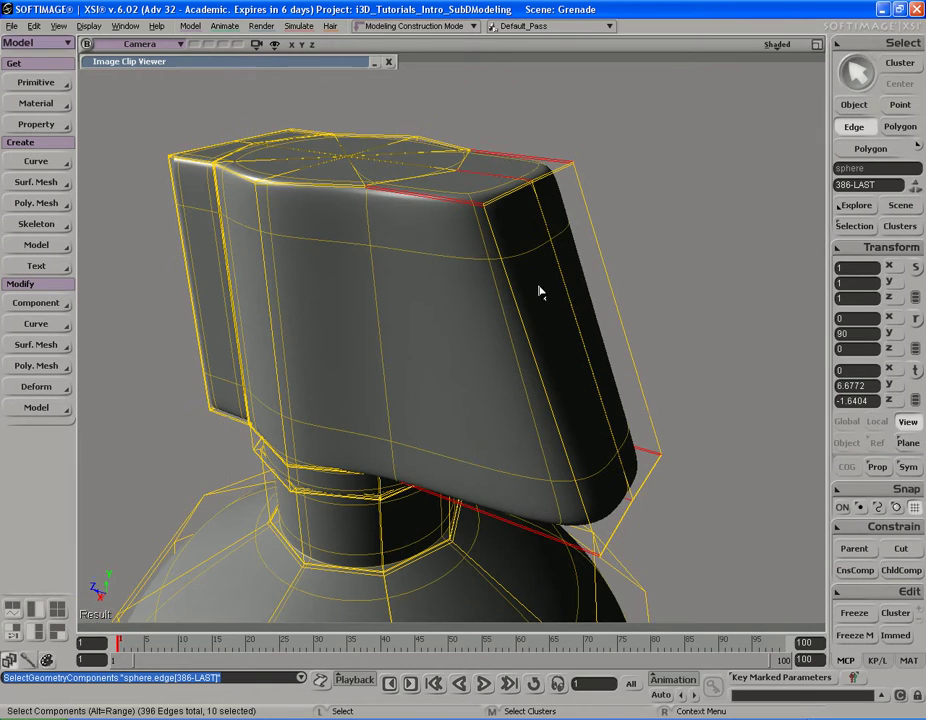
right_click_drag(497, 332, 475, 302)
right_click(459, 284)
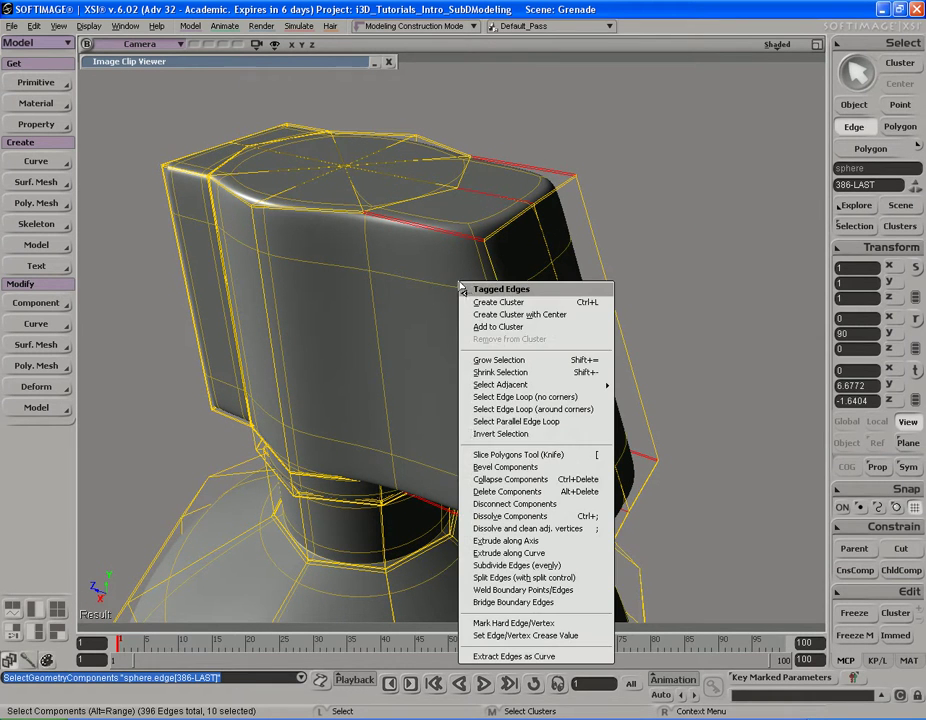
left_click(525, 578)
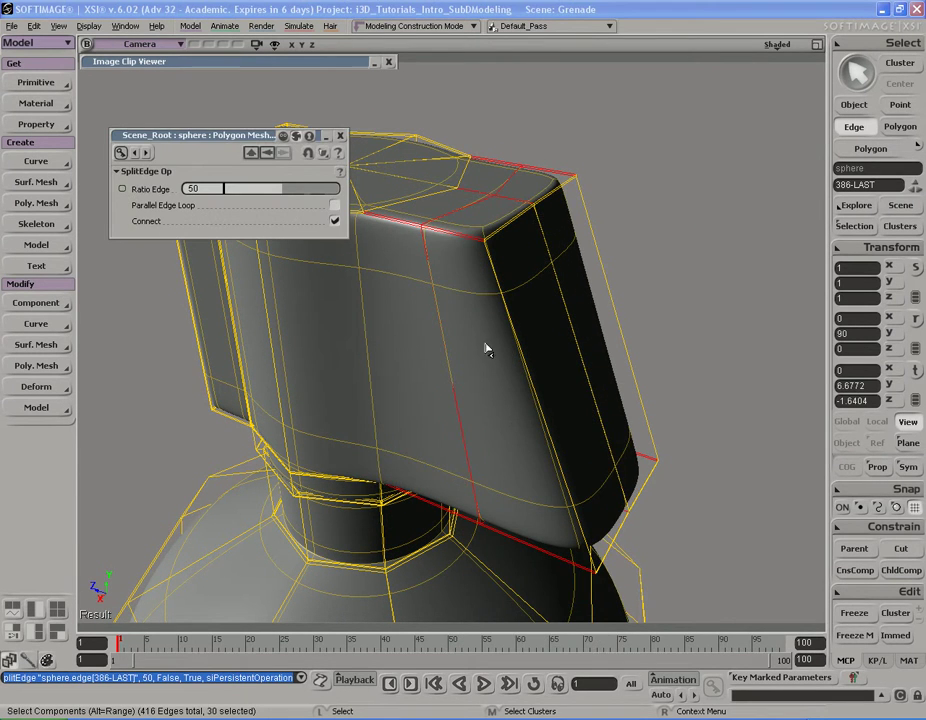
left_click_drag(278, 193, 219, 191)
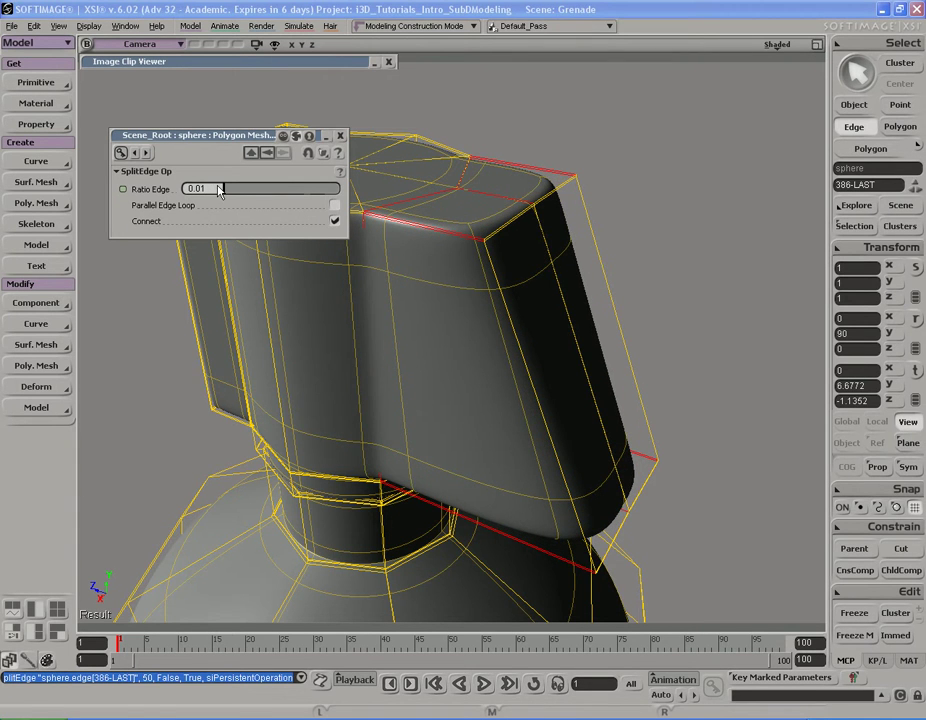
right_click_drag(511, 340, 566, 368)
middle_click_drag(566, 368, 484, 347)
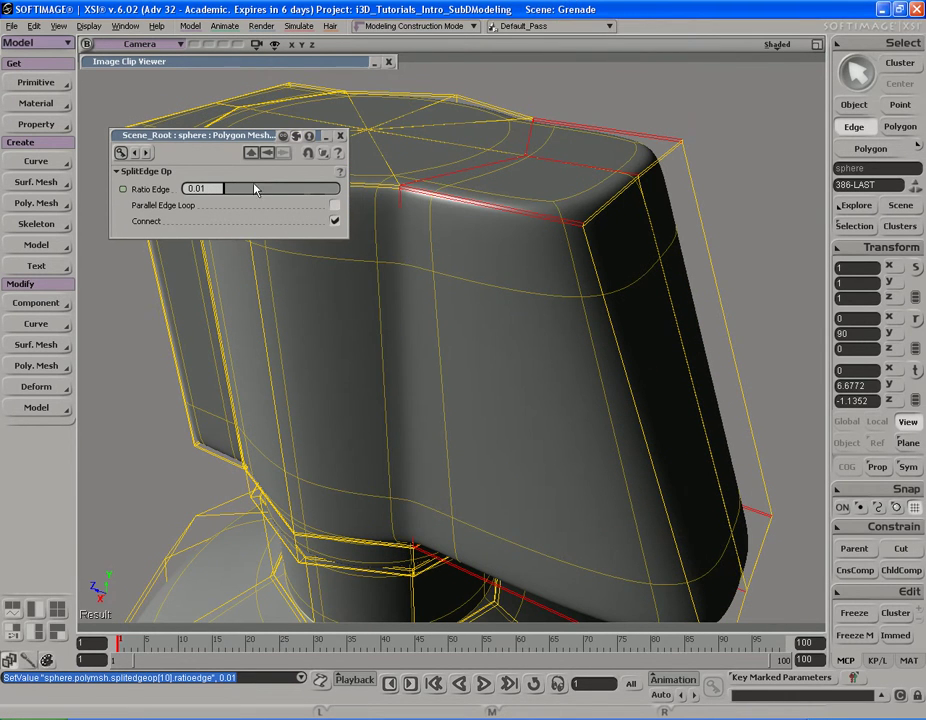
left_click_drag(227, 196, 229, 196)
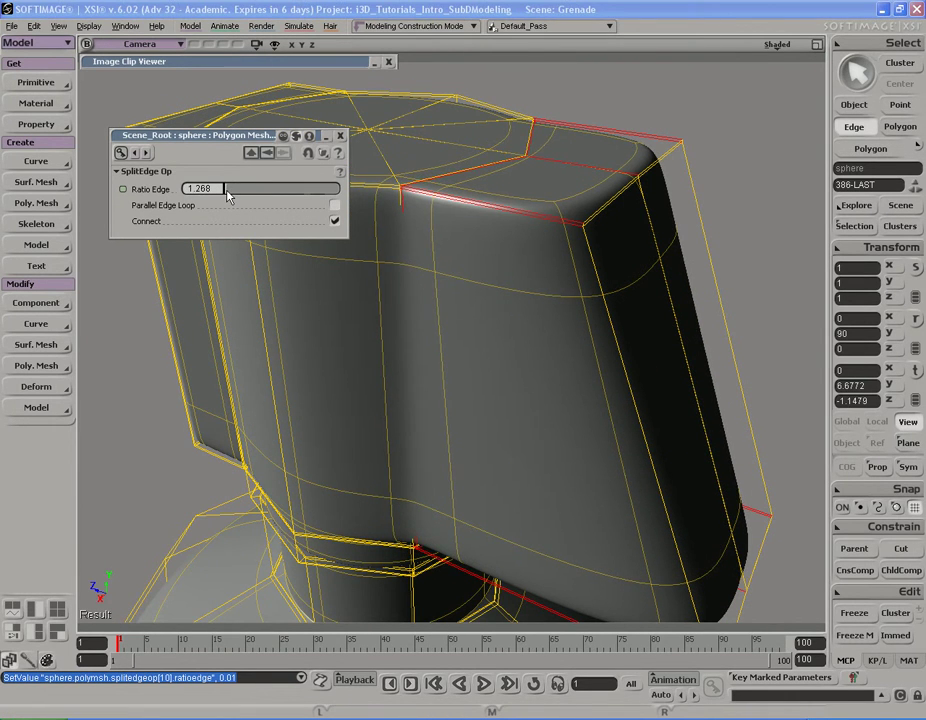
left_click(341, 137)
Step: Preview the fuze body's side around the new edge loop in a render region from two angles
right_click_drag(412, 322, 285, 275)
middle_click_drag(281, 275, 482, 284)
right_click_drag(482, 284, 426, 347)
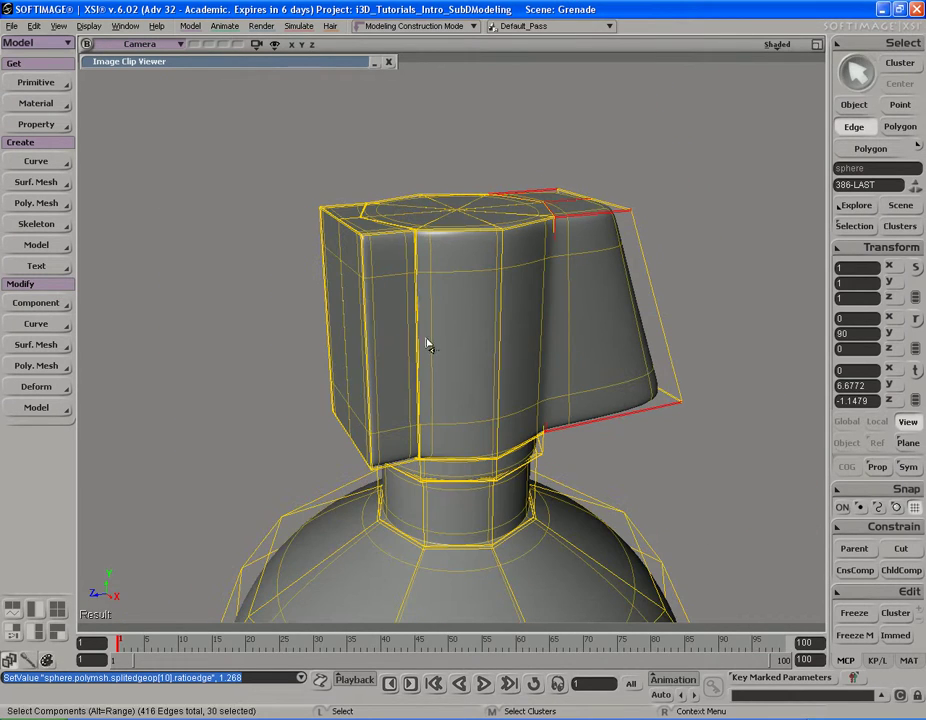
left_click_drag(348, 251, 470, 392)
key("q")
key("s")
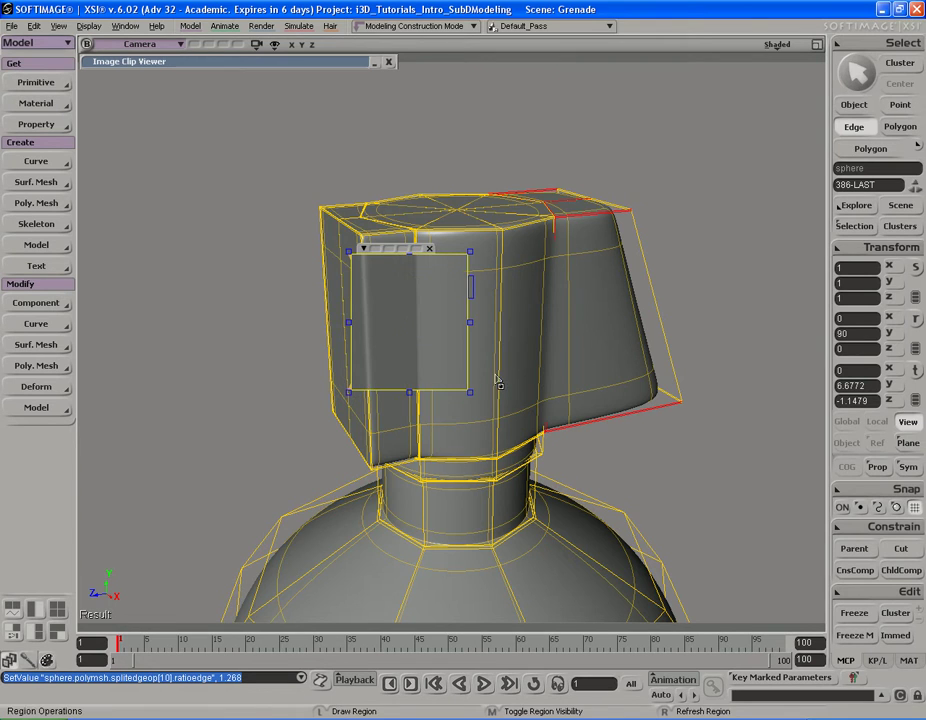
right_click_drag(577, 366, 520, 367)
left_click_drag(357, 275, 482, 405)
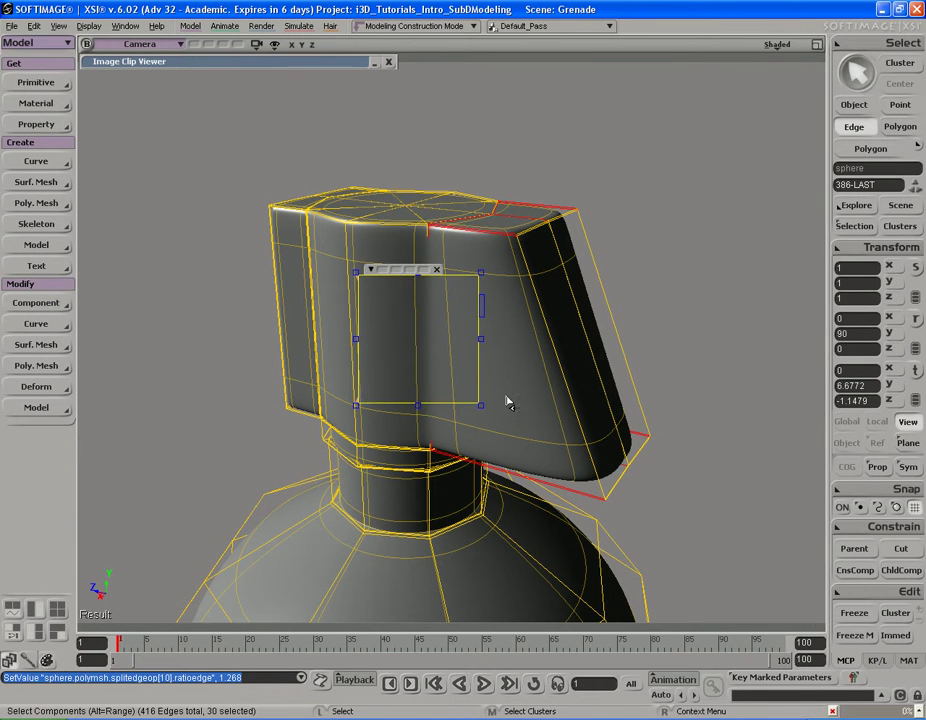
key("q")
key("s")
Step: Split the back extension's parallel edges again near the slanted face, with connected edges and a ratio of 3.783
right_click_drag(523, 387, 452, 350)
right_click_drag(478, 262, 503, 245)
left_click(496, 218)
middle_click_drag(498, 271, 490, 257)
right_click_drag(490, 257, 444, 290)
middle_click_drag(444, 290, 523, 389)
middle_click(466, 334, "alt")
right_click_drag(523, 389, 545, 632)
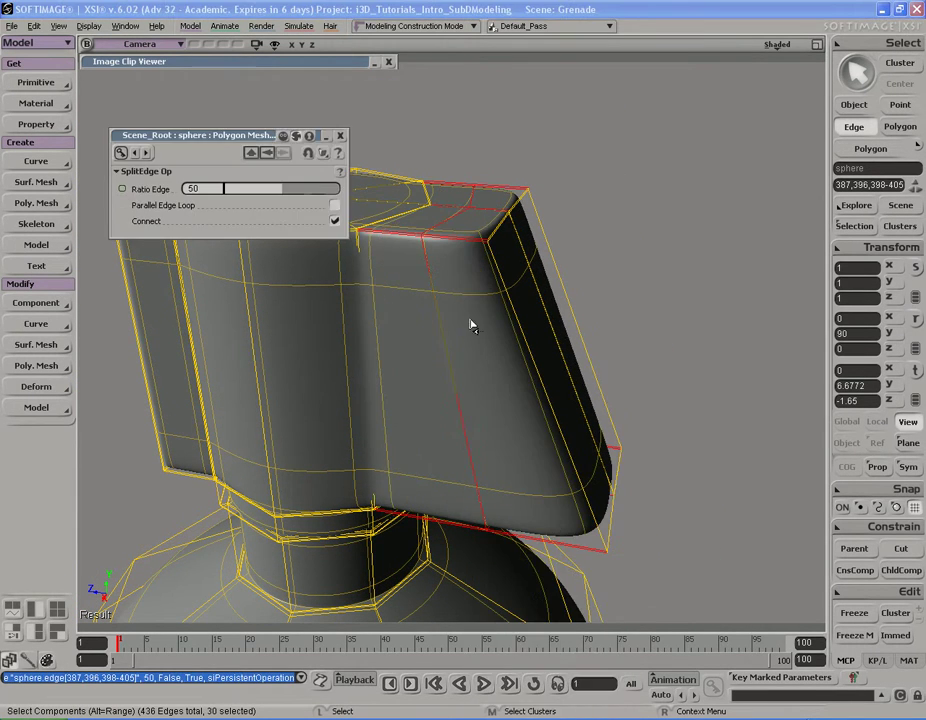
left_click_drag(298, 193, 229, 190)
left_click(342, 136)
Step: Preview the sharpened slanted back in a render region and examine the fuze body in the Camera view
key("s")
middle_click_drag(285, 355, 434, 340)
right_click_drag(434, 331, 415, 328)
key("q")
left_click_drag(374, 198, 547, 389)
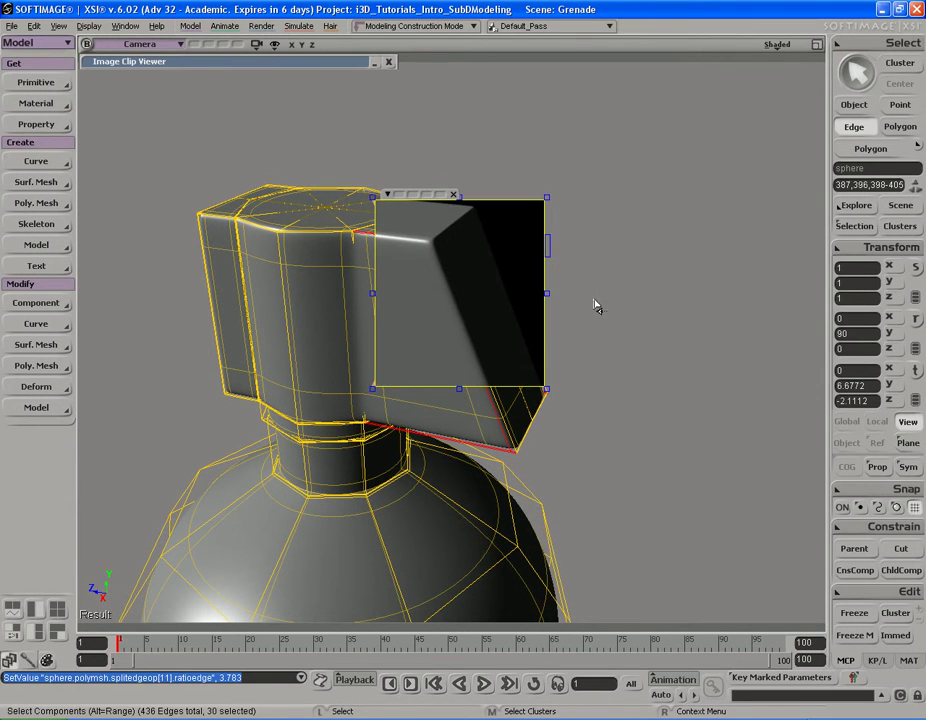
key("q")
middle_click(587, 350)
key("s")
mouse_move(482, 413)
right_mouse_down()
mouse_move(496, 368)
mouse_move(484, 388)
right_mouse_up()
right_click_drag(345, 360, 432, 370)
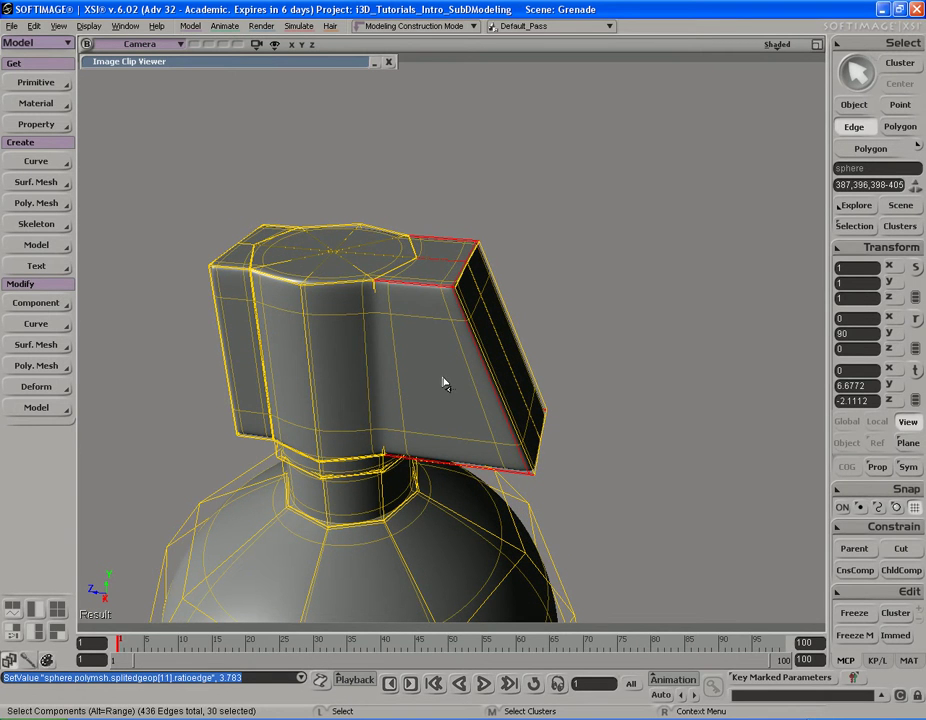
Step: Compare the fuze body and lever outline with the reference drawing in the Right view and with the grenade photo
key("F12")
key("s")
middle_click_drag(409, 448, 468, 413)
left_click_drag(468, 413, 430, 350)
middle_click_drag(494, 453, 548, 488)
left_click_drag(548, 488, 520, 463)
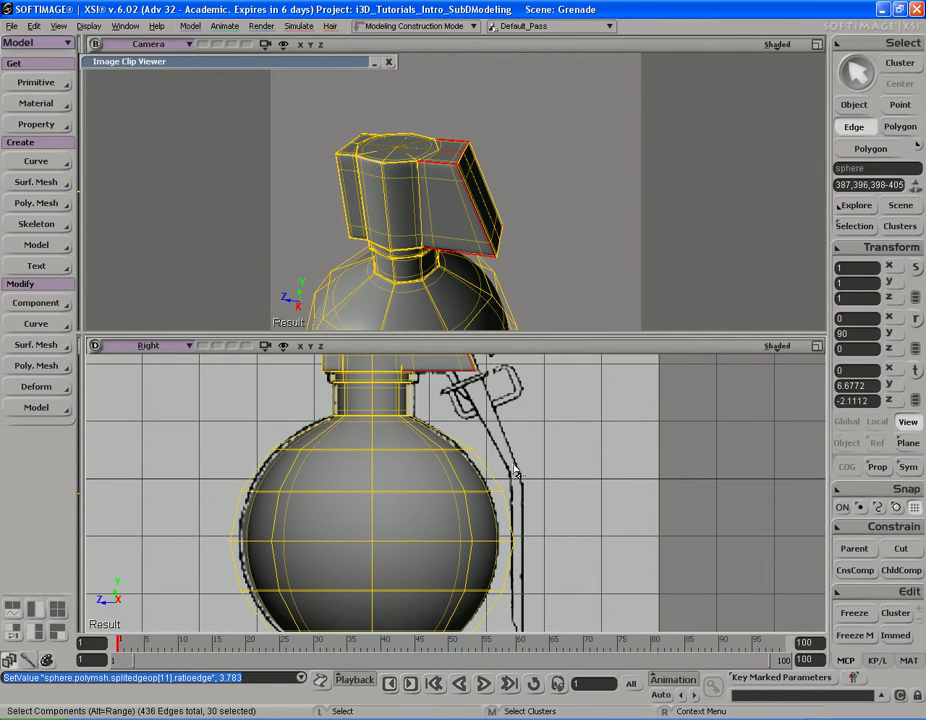
key("s")
middle_click_drag(465, 383, 484, 532)
left_click_drag(484, 532, 506, 513)
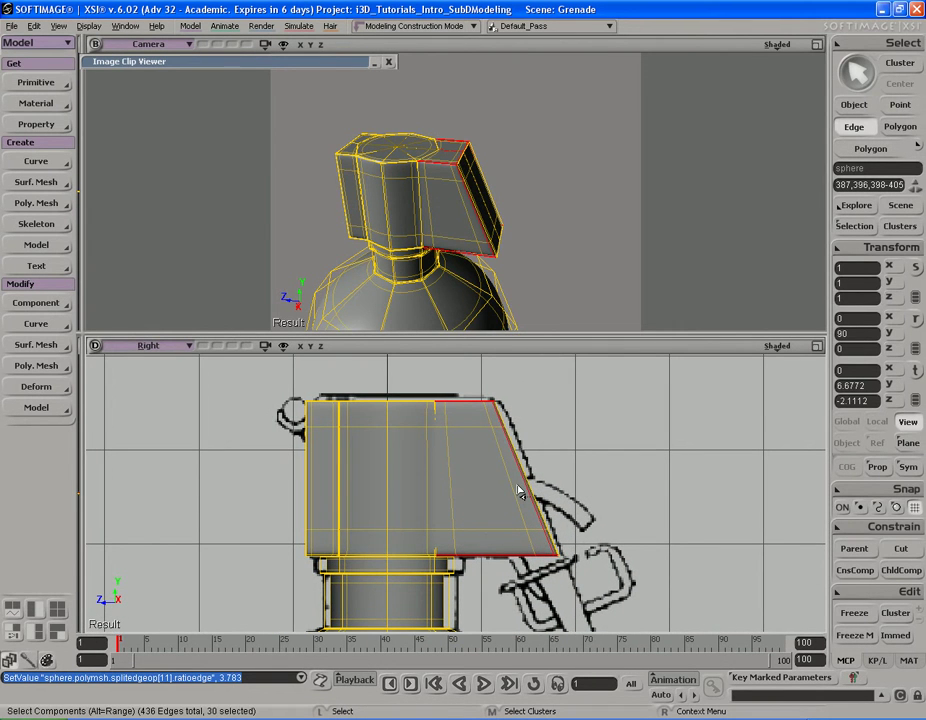
key("s")
middle_click_drag(515, 480, 440, 422)
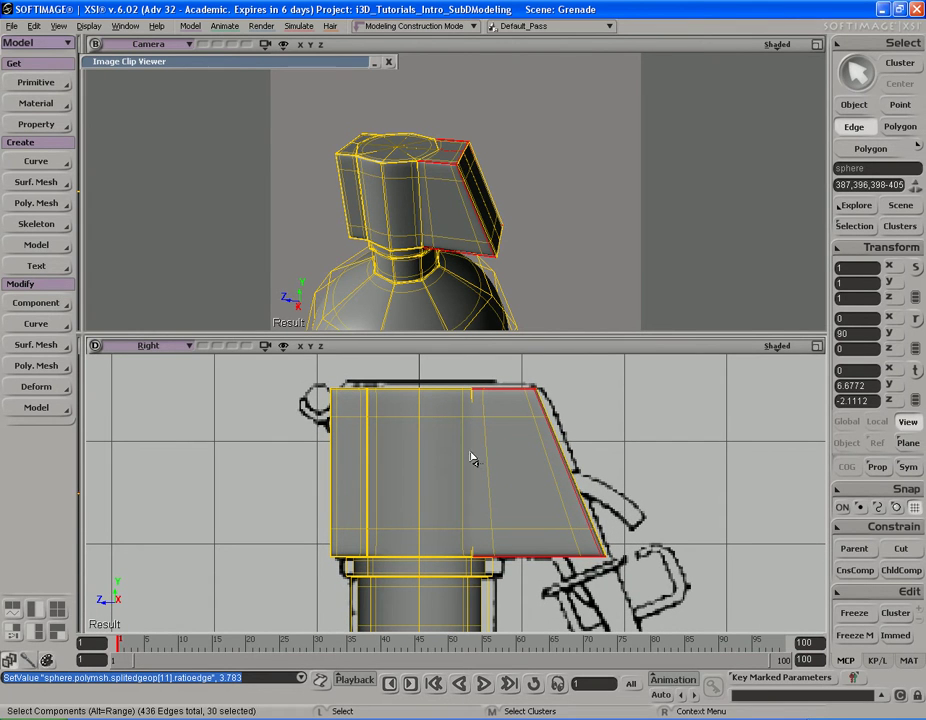
key("s")
middle_click_drag(535, 487, 511, 461)
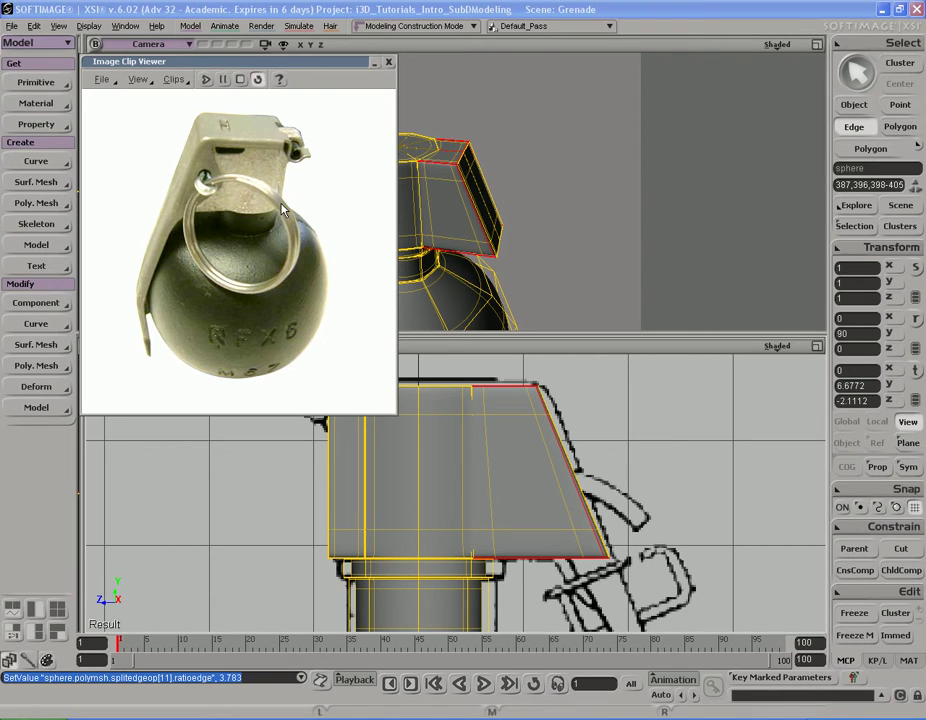
double_click(312, 68)
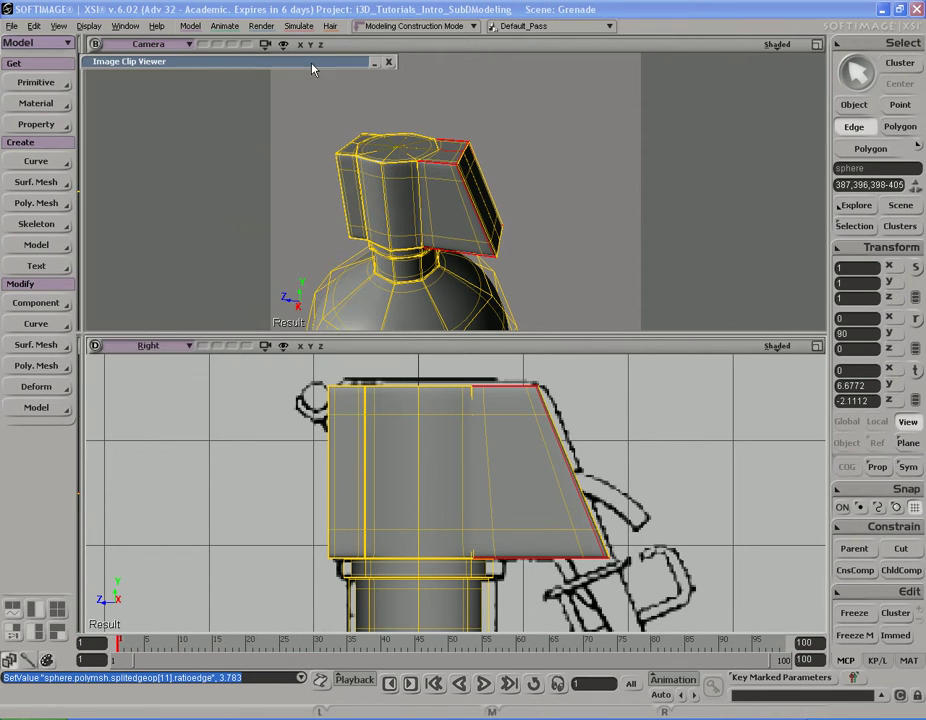
Step: Switch to object selection and create a polygon mesh cube with a length of 8
key("s")
left_click_drag(525, 455, 471, 475)
middle_click_drag(471, 475, 494, 474)
mouse_move(486, 497)
left_mouse_down()
mouse_move(484, 469)
mouse_move(484, 487)
left_mouse_up()
left_click(551, 467)
key("space")
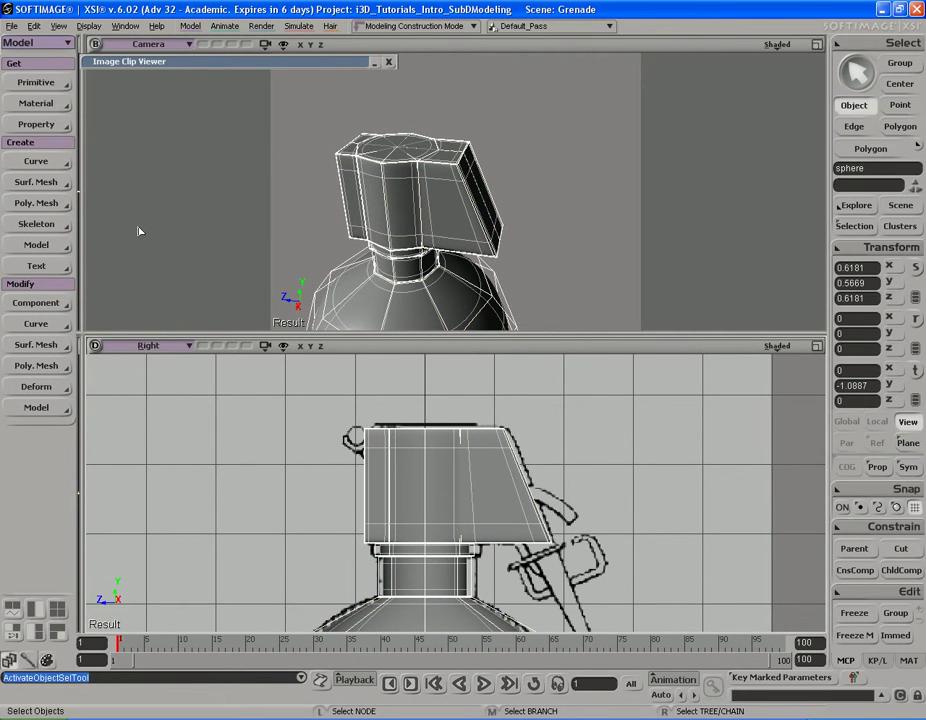
left_click(40, 83)
mouse_move(150, 108)
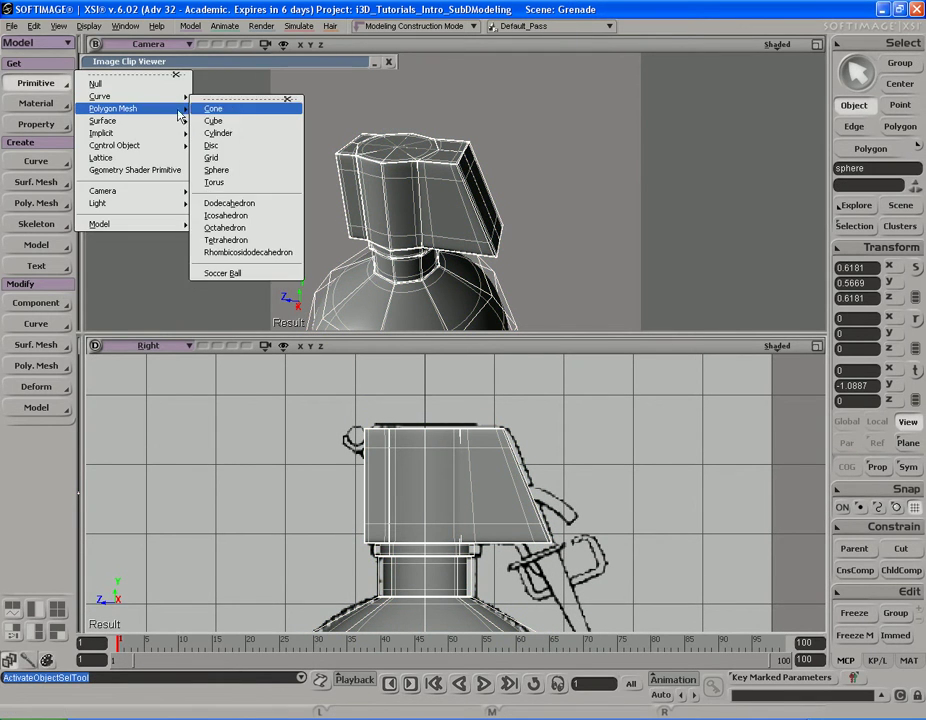
left_click(245, 124)
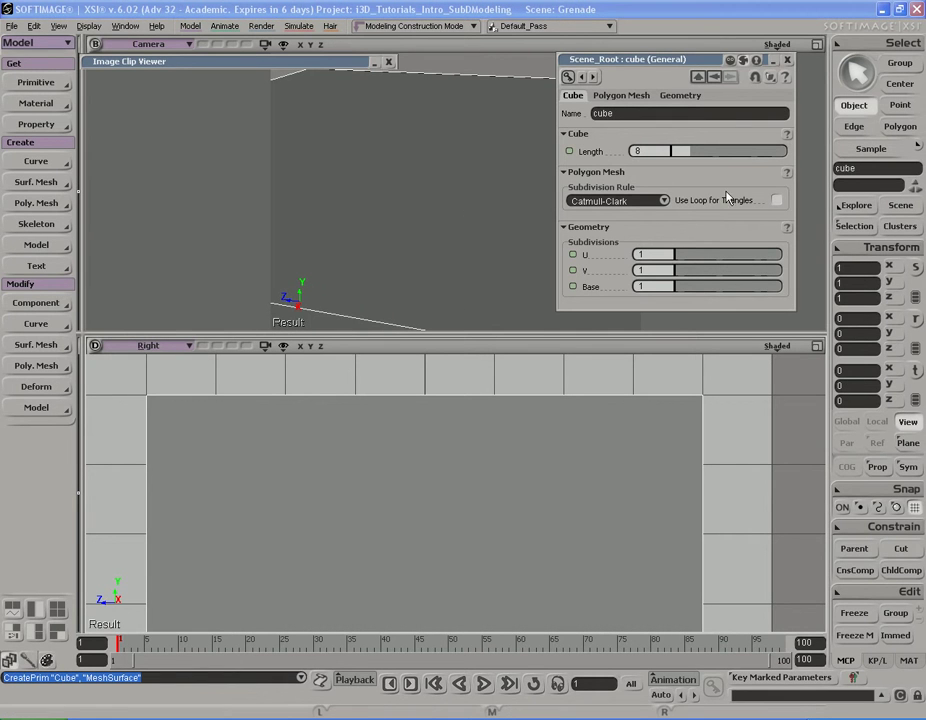
left_click(787, 62)
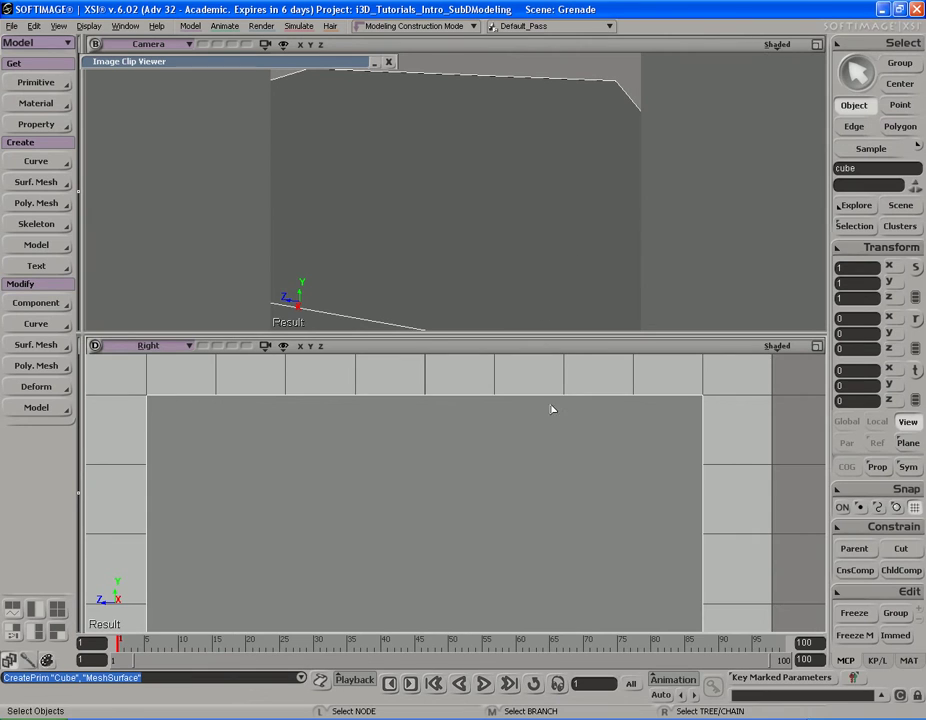
scroll(306, 447, "down", 2)
scroll(432, 457, "down", 2)
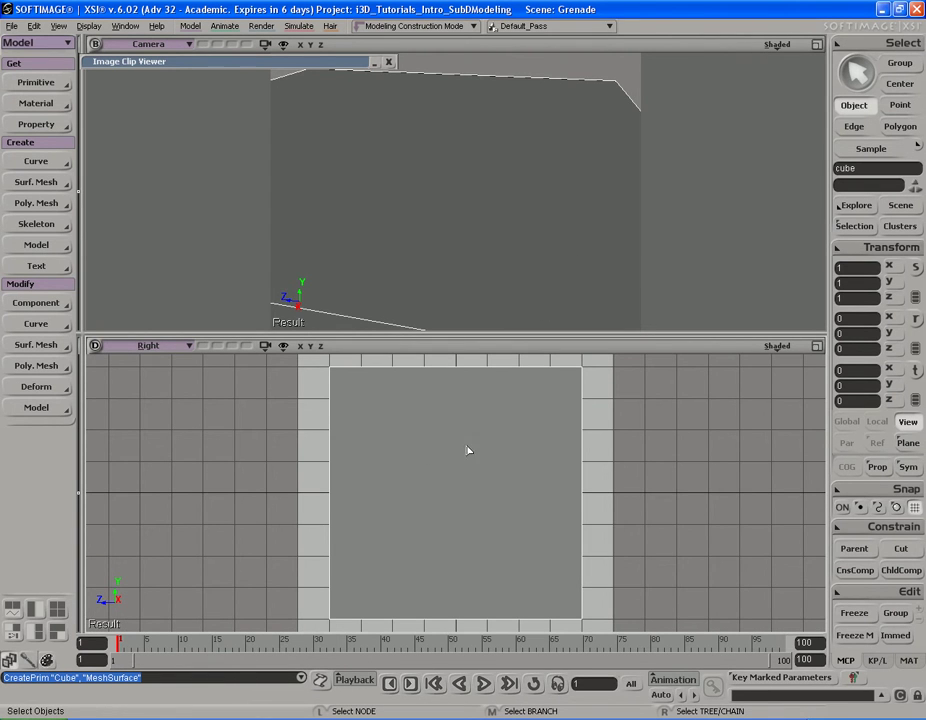